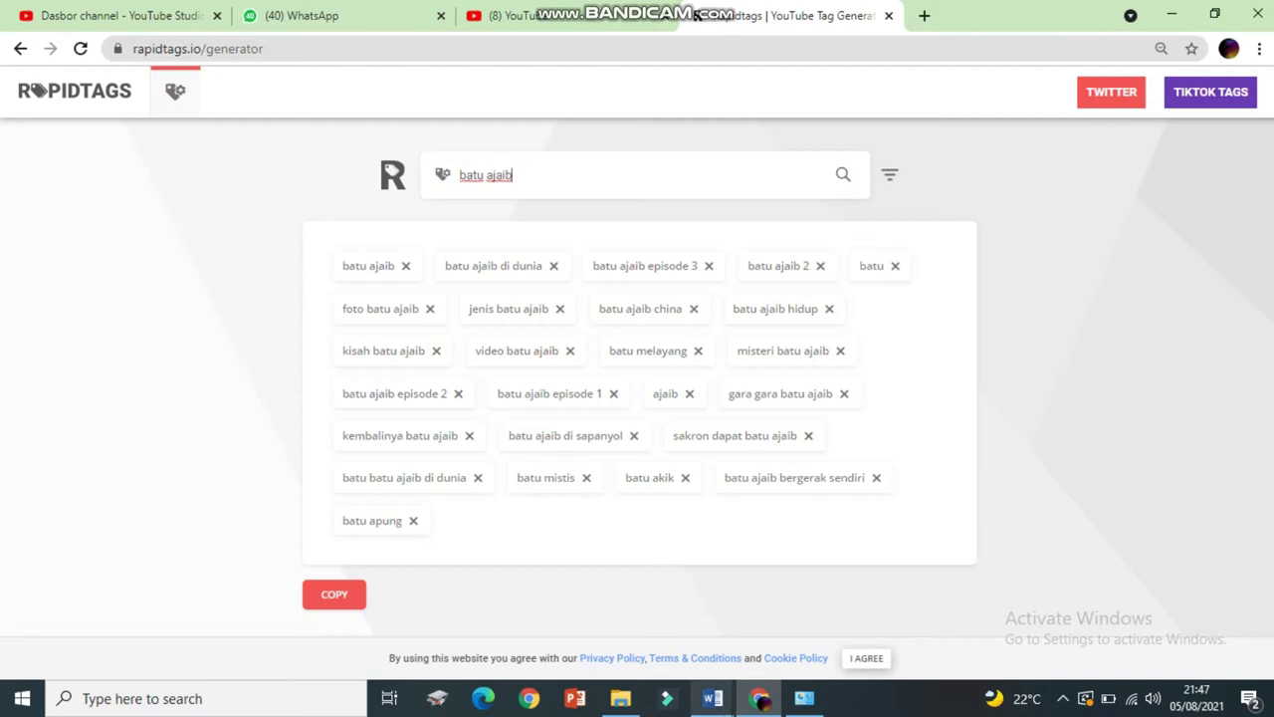
Switch to Document4 in Word and remove the trailing comma after "jenis batu ajaib" in the tag list
{"action": "mouse_move", "coordinate": [712, 698]}
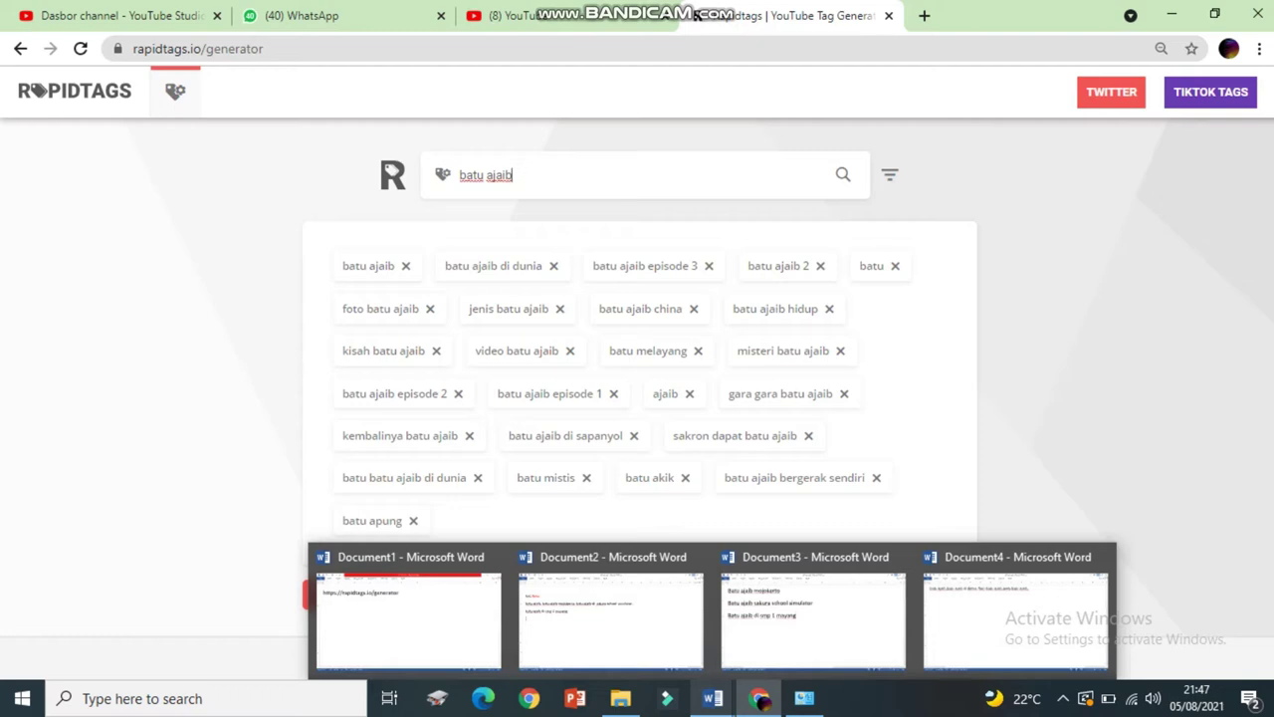
{"action": "left_click", "coordinate": [1015, 612]}
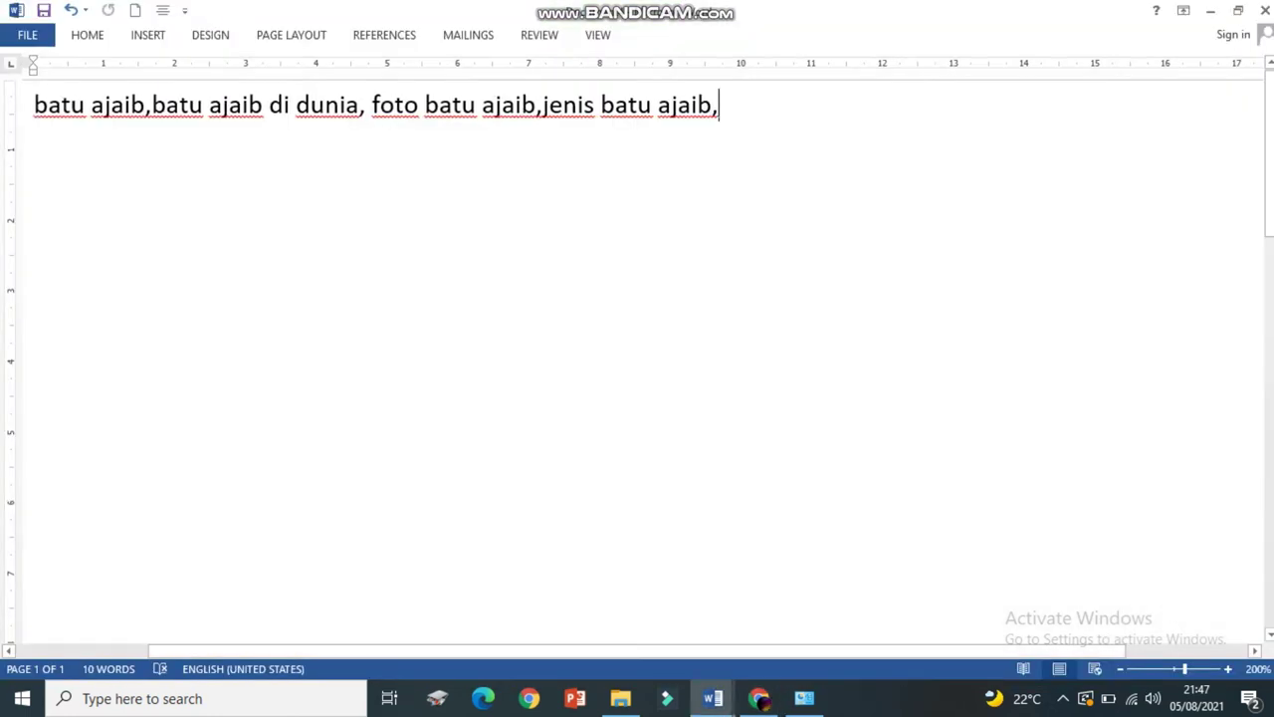
{"action": "key", "text": "BackSpace"}
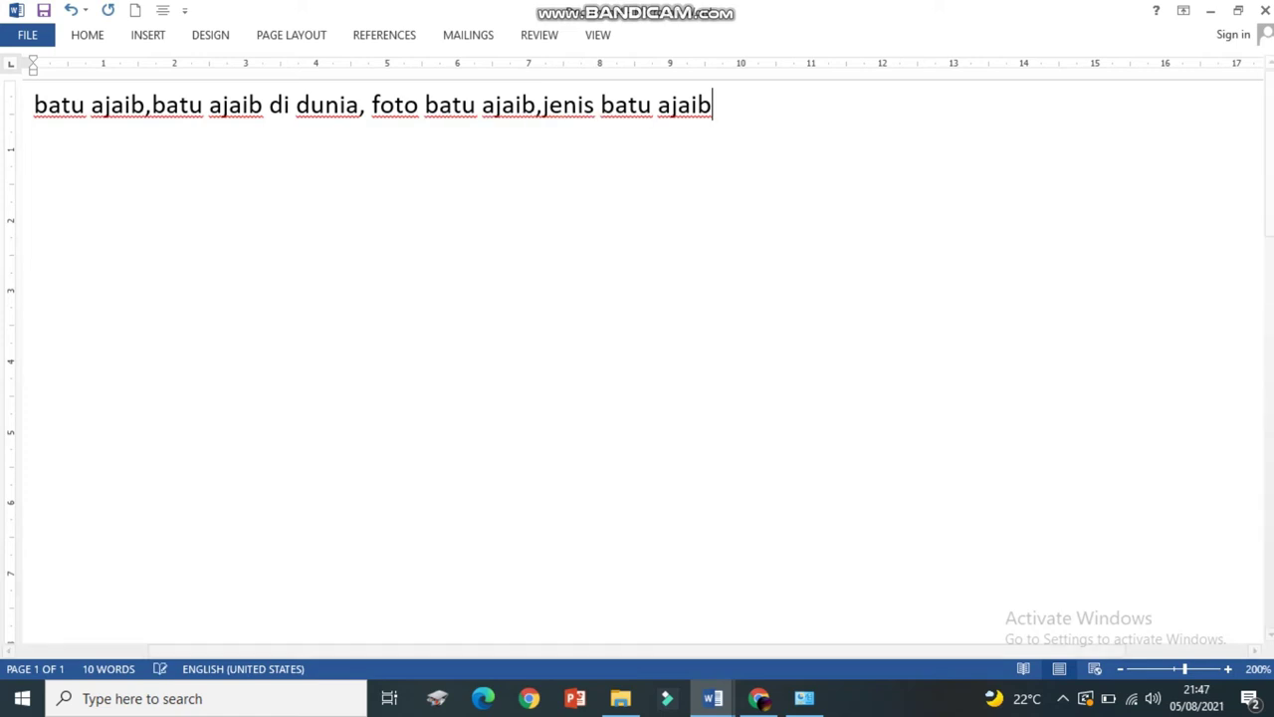
{"action": "left_click_drag", "start_coordinate": [715, 106], "coordinate": [34, 105]}
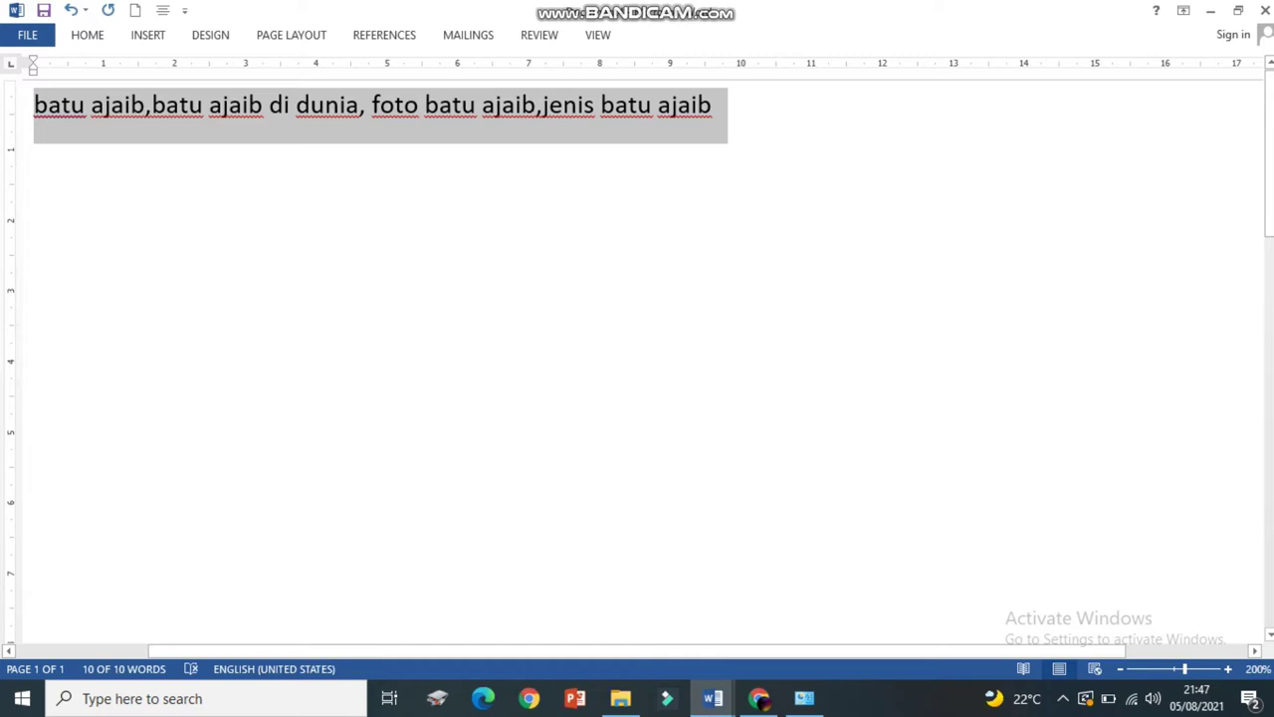
{"action": "left_click", "coordinate": [203, 105]}
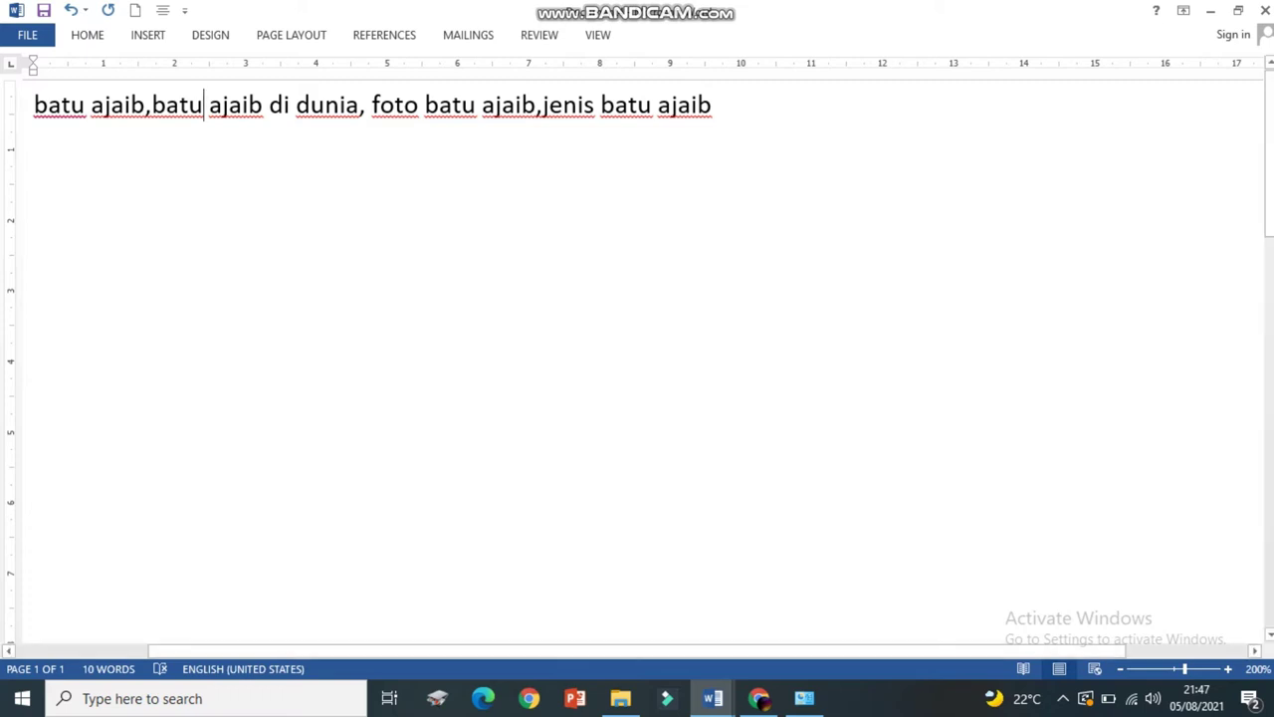
{"action": "key", "text": "End"}
{"action": "key", "text": "ctrl+a"}
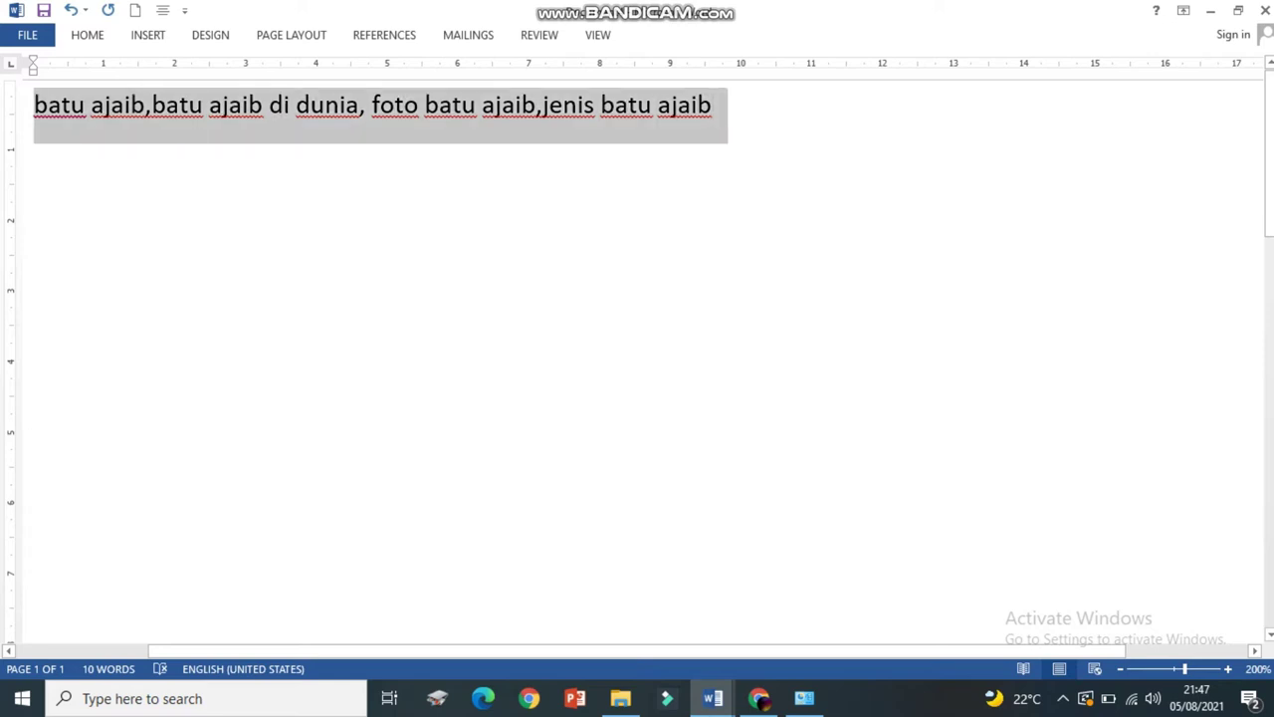
{"action": "left_click", "coordinate": [697, 105]}
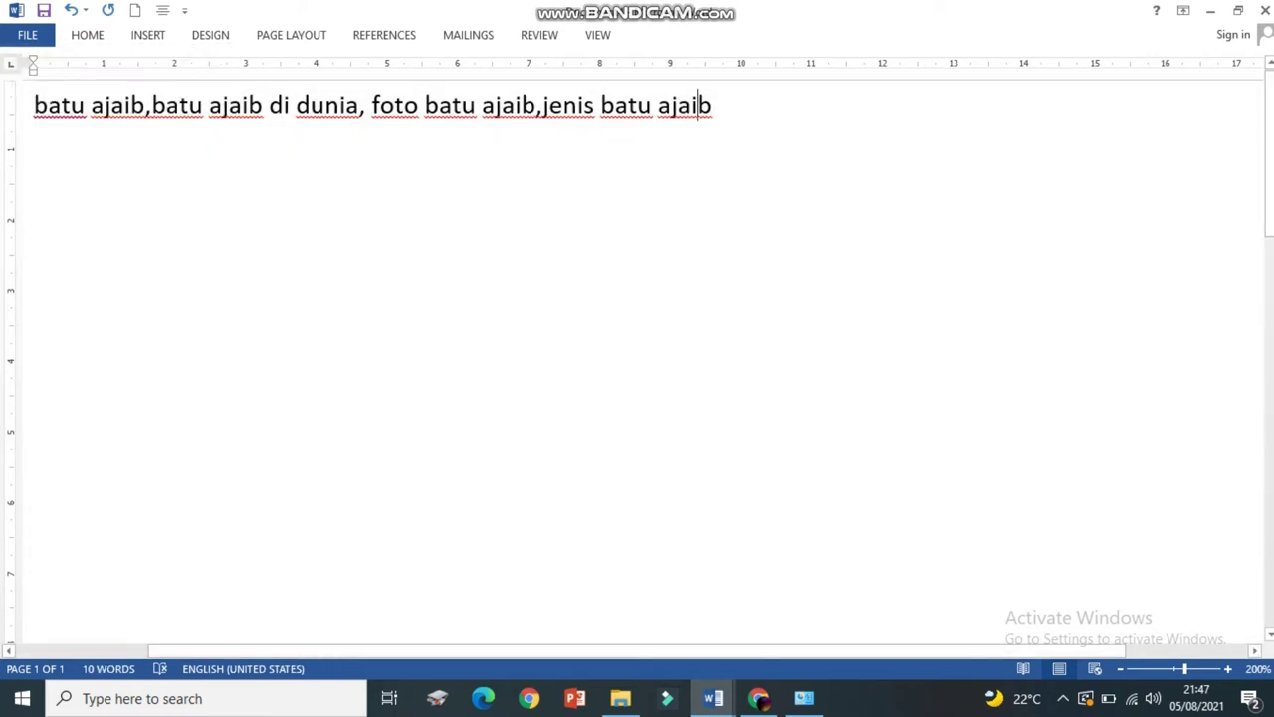
Switch to the YouTube Studio upload draft in Chrome and look over the video's title, description and thumbnail fields
{"action": "left_click", "coordinate": [759, 698]}
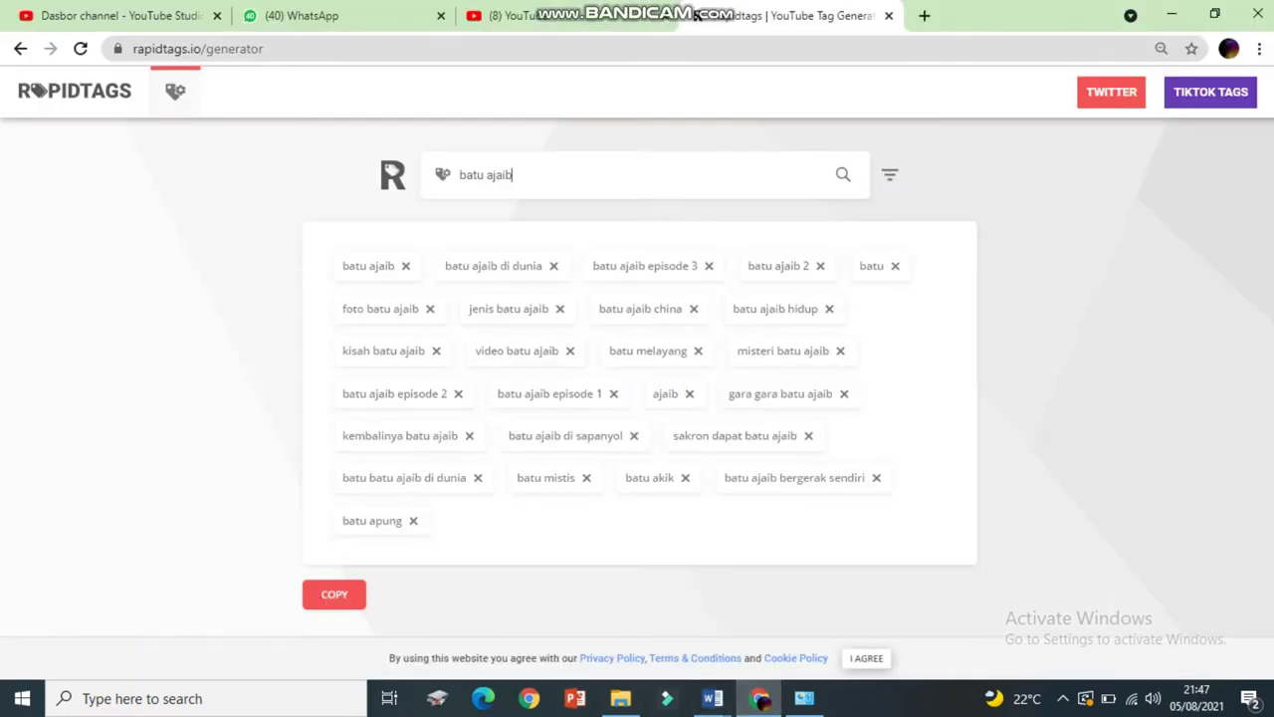
{"action": "left_click", "coordinate": [119, 15]}
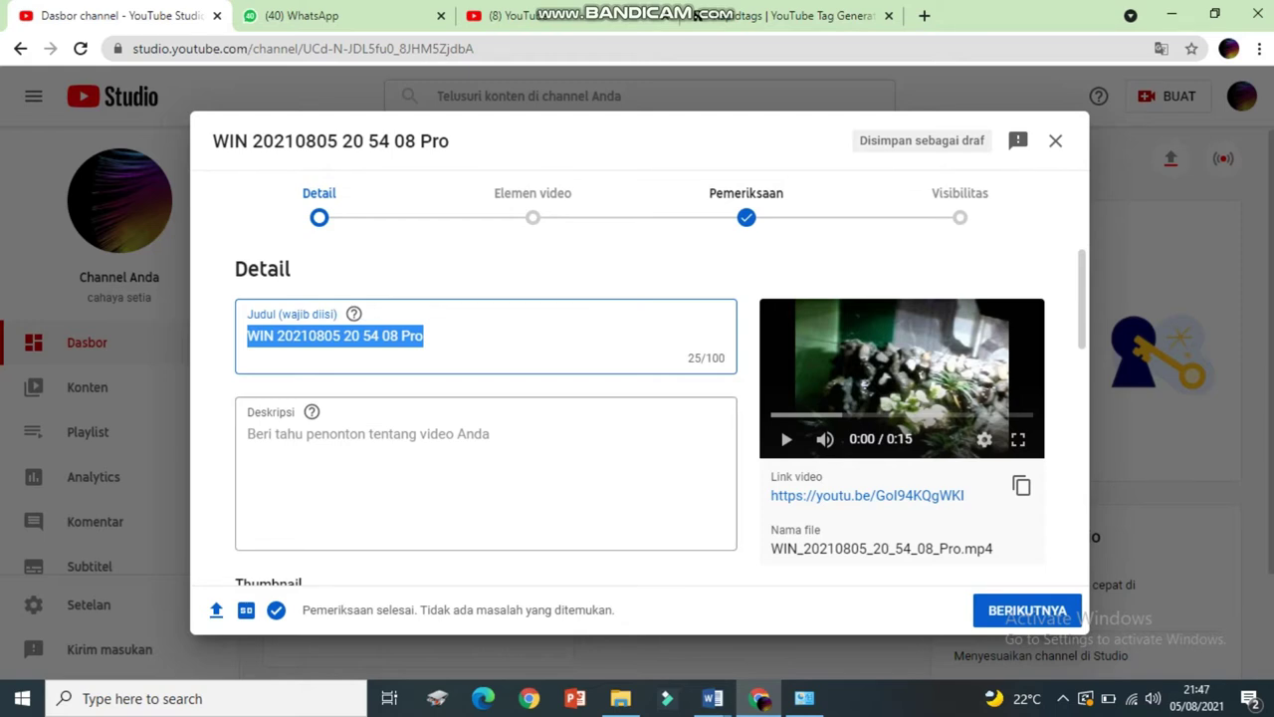
{"action": "key", "text": "Tab"}
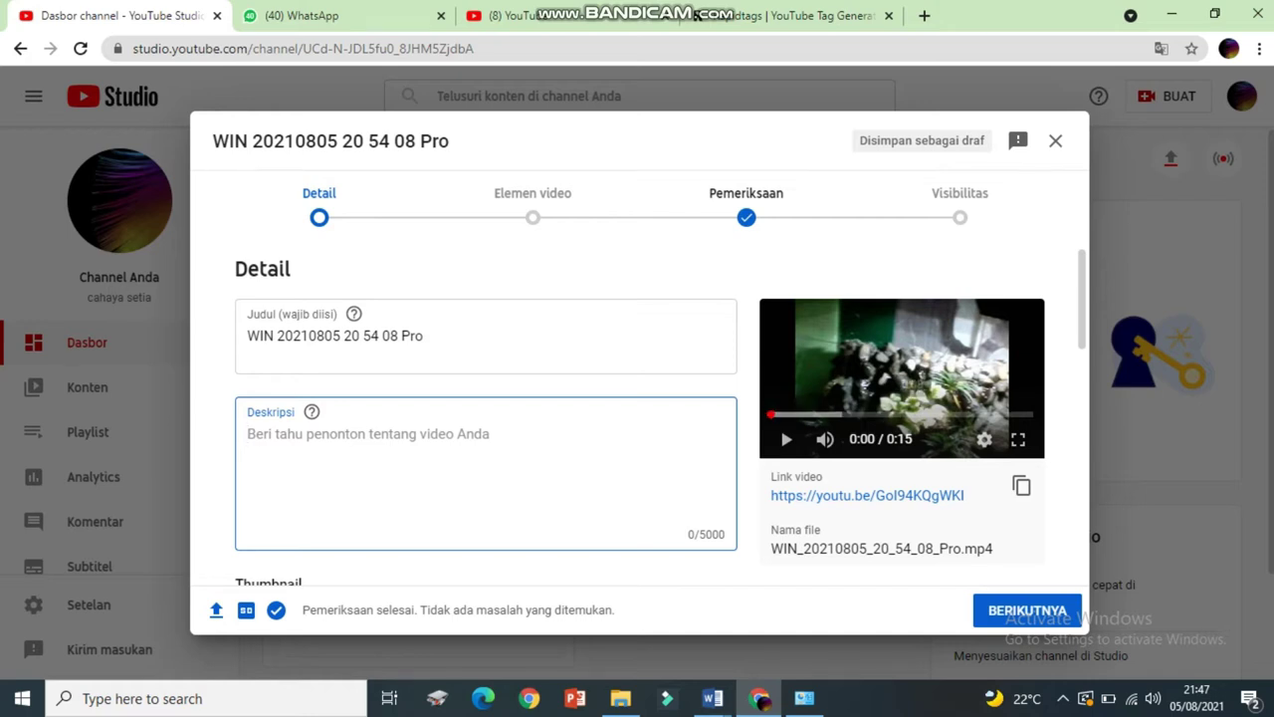
{"action": "key", "text": "Tab"}
{"action": "scroll", "coordinate": [637, 415], "scroll_direction": "down", "scroll_amount": 3}
{"action": "scroll", "coordinate": [637, 415], "scroll_direction": "up", "scroll_amount": 3}
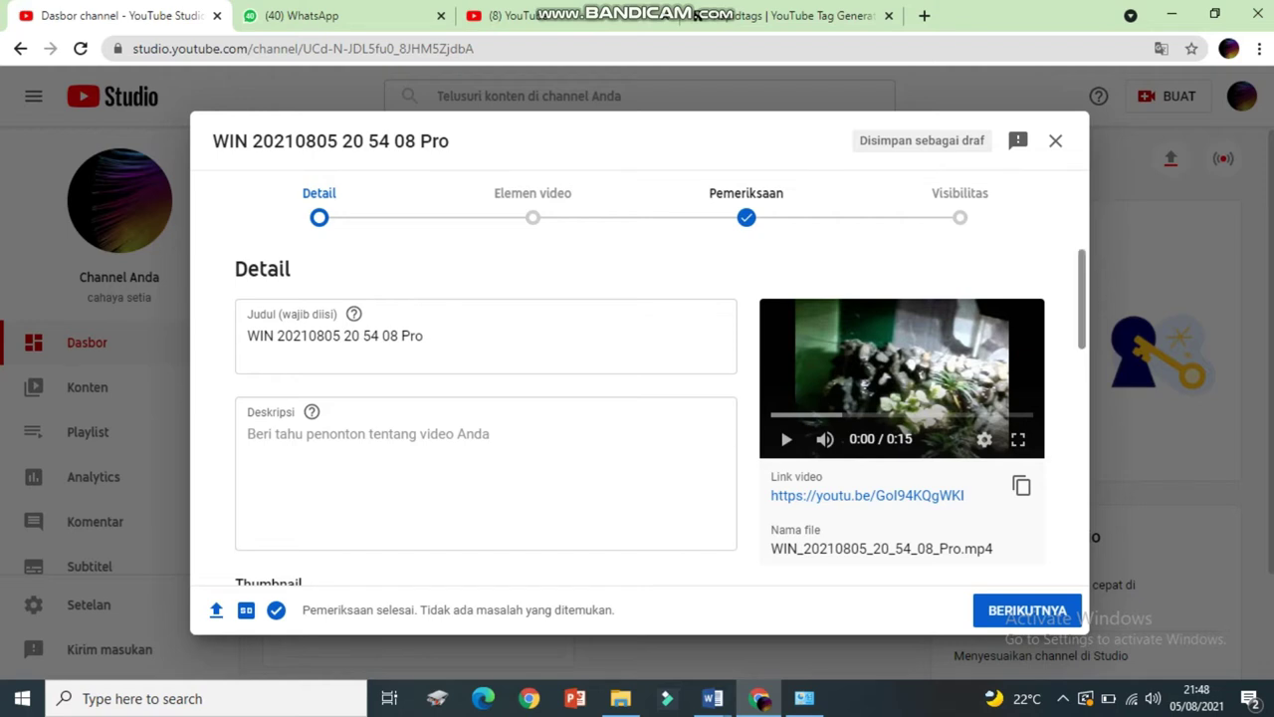
{"action": "scroll", "coordinate": [637, 418], "scroll_direction": "down", "scroll_amount": 5}
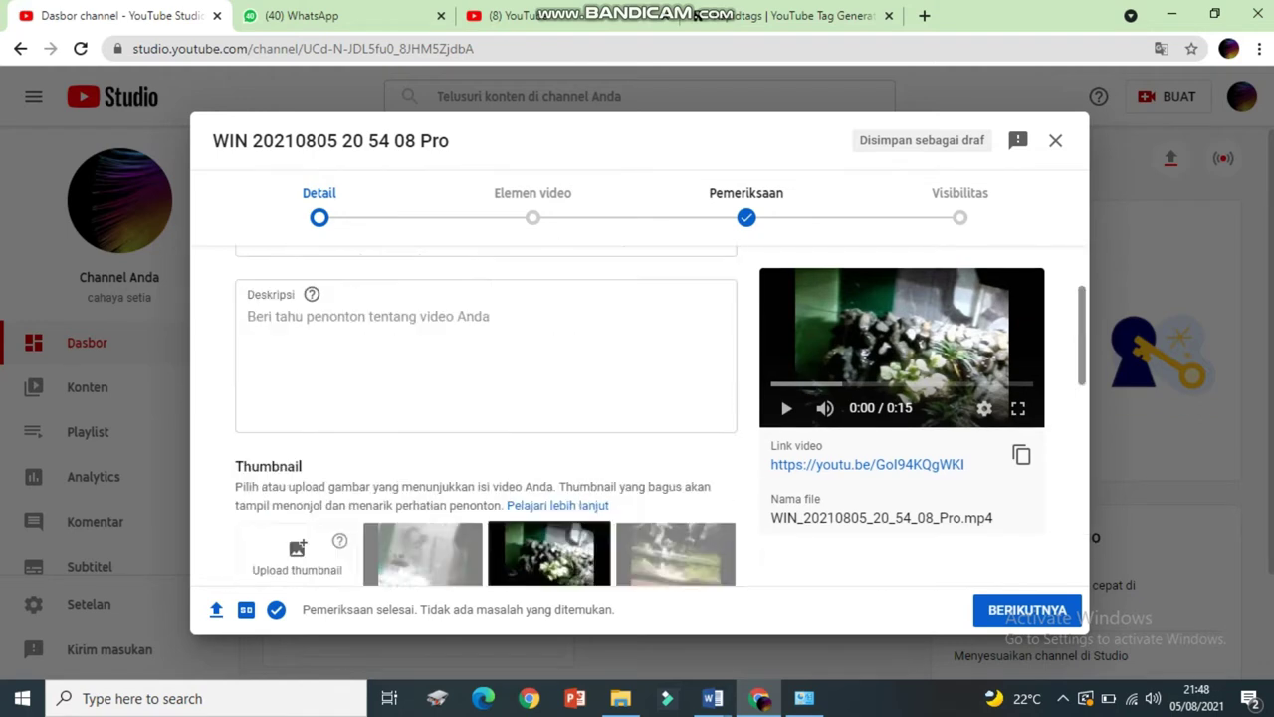
{"action": "scroll", "coordinate": [637, 418], "scroll_direction": "up", "scroll_amount": 5}
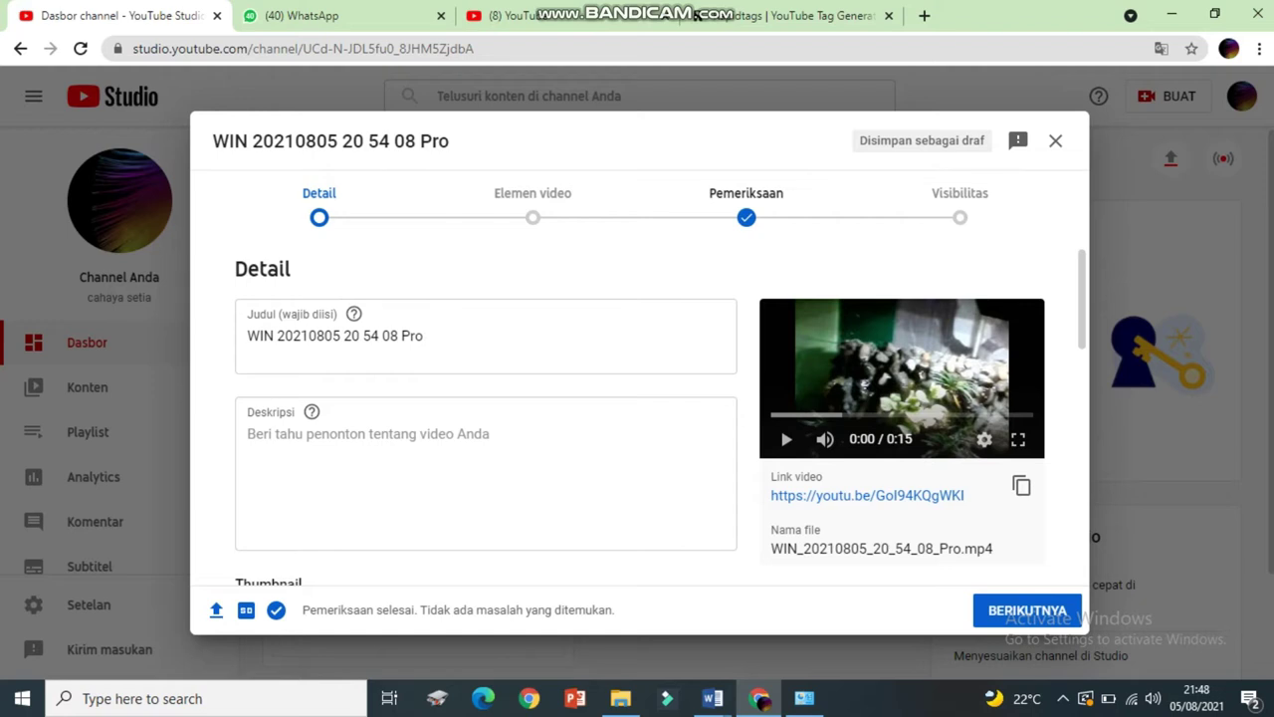
{"action": "left_click", "coordinate": [746, 207]}
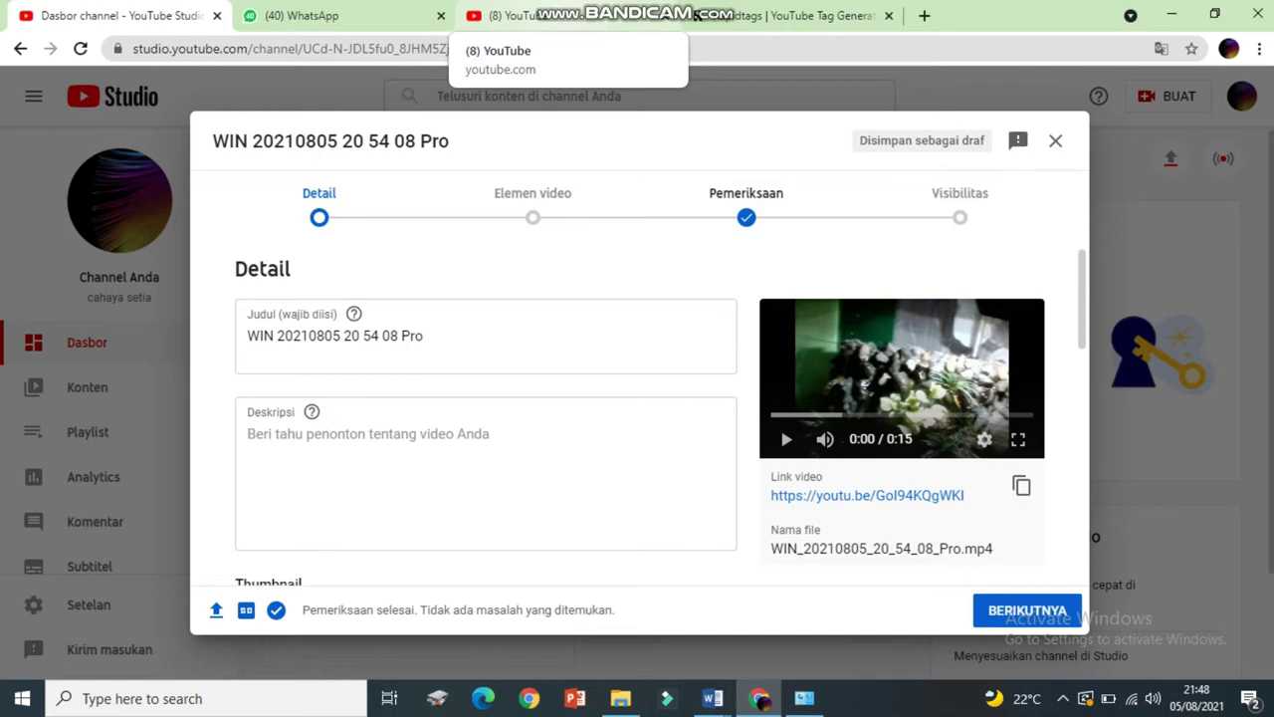
Clear the default file-based title from the video's required title field
{"action": "left_click_drag", "start_coordinate": [426, 335], "coordinate": [247, 336]}
{"action": "key", "text": "BackSpace"}
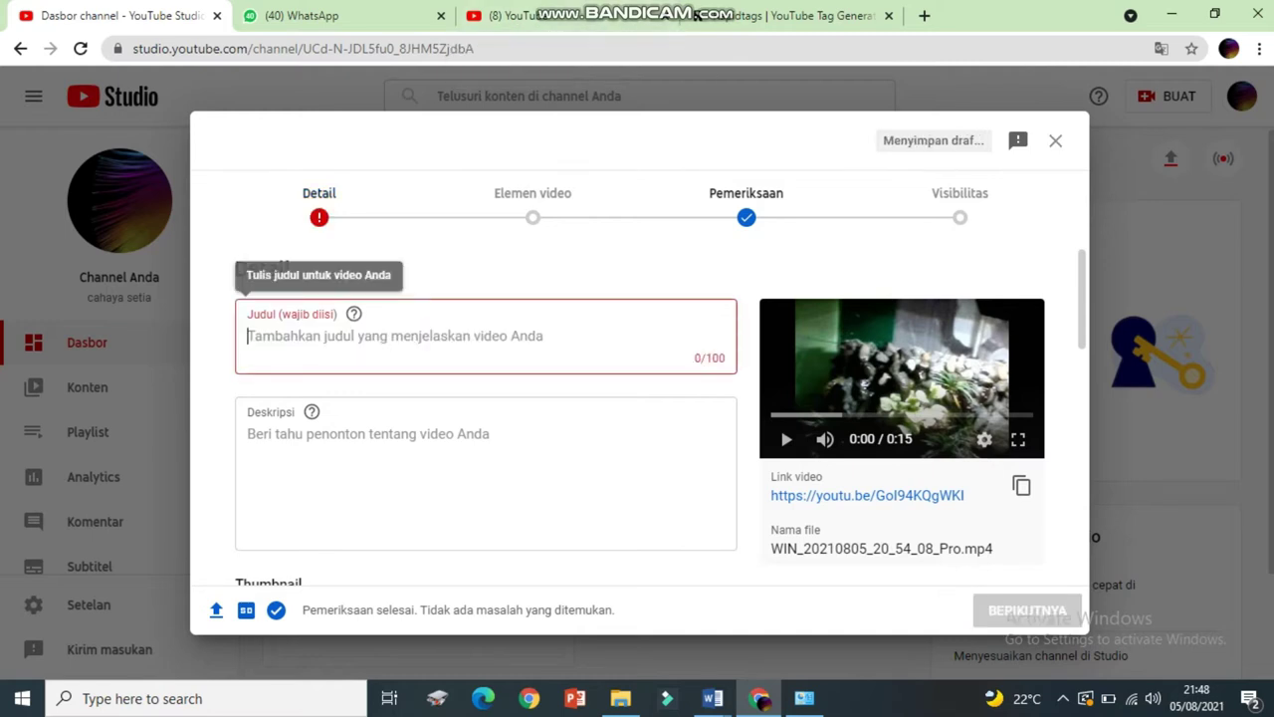
{"action": "left_click_drag", "start_coordinate": [247, 313], "coordinate": [338, 314]}
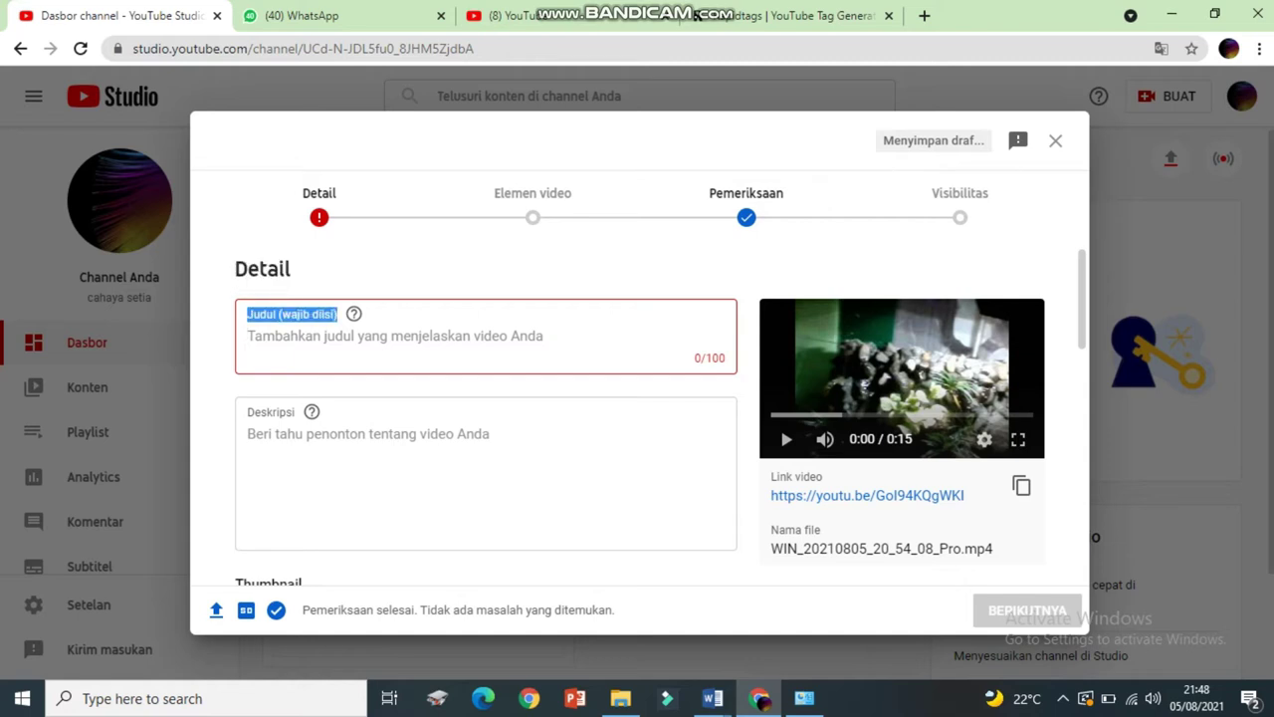
{"action": "left_click", "coordinate": [291, 326]}
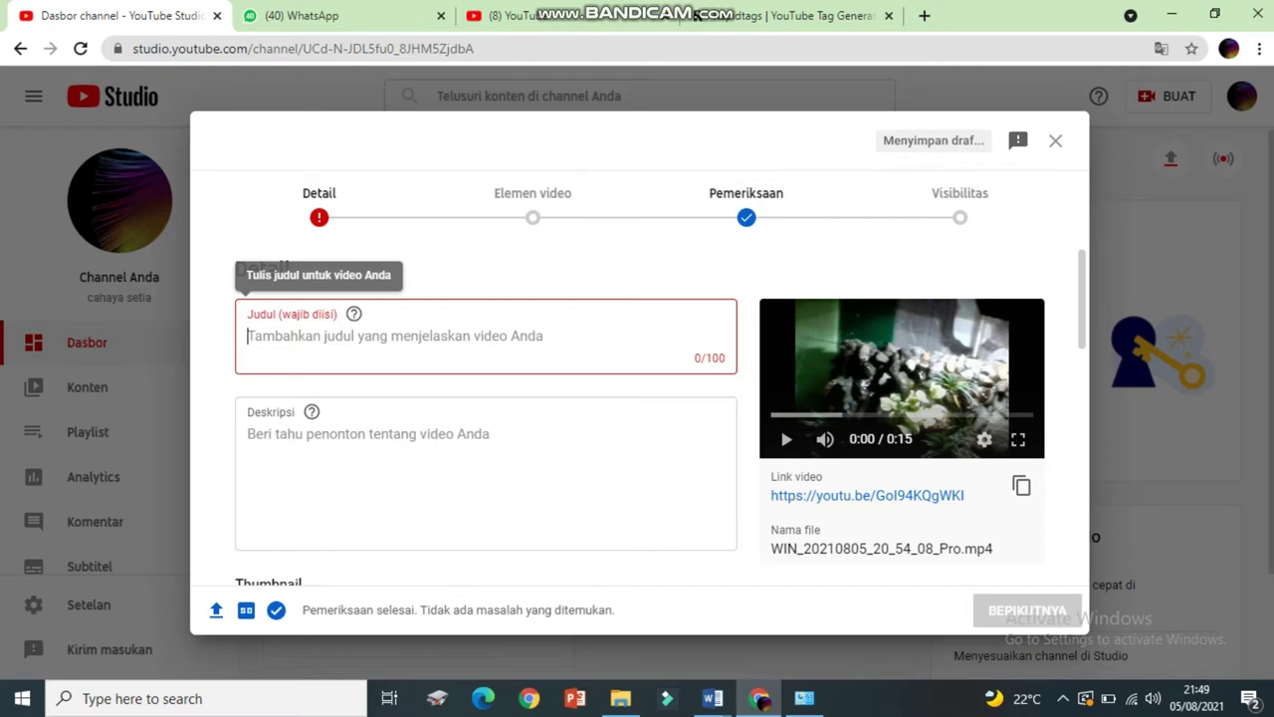
{"action": "left_click_drag", "start_coordinate": [616, 611], "coordinate": [301, 610]}
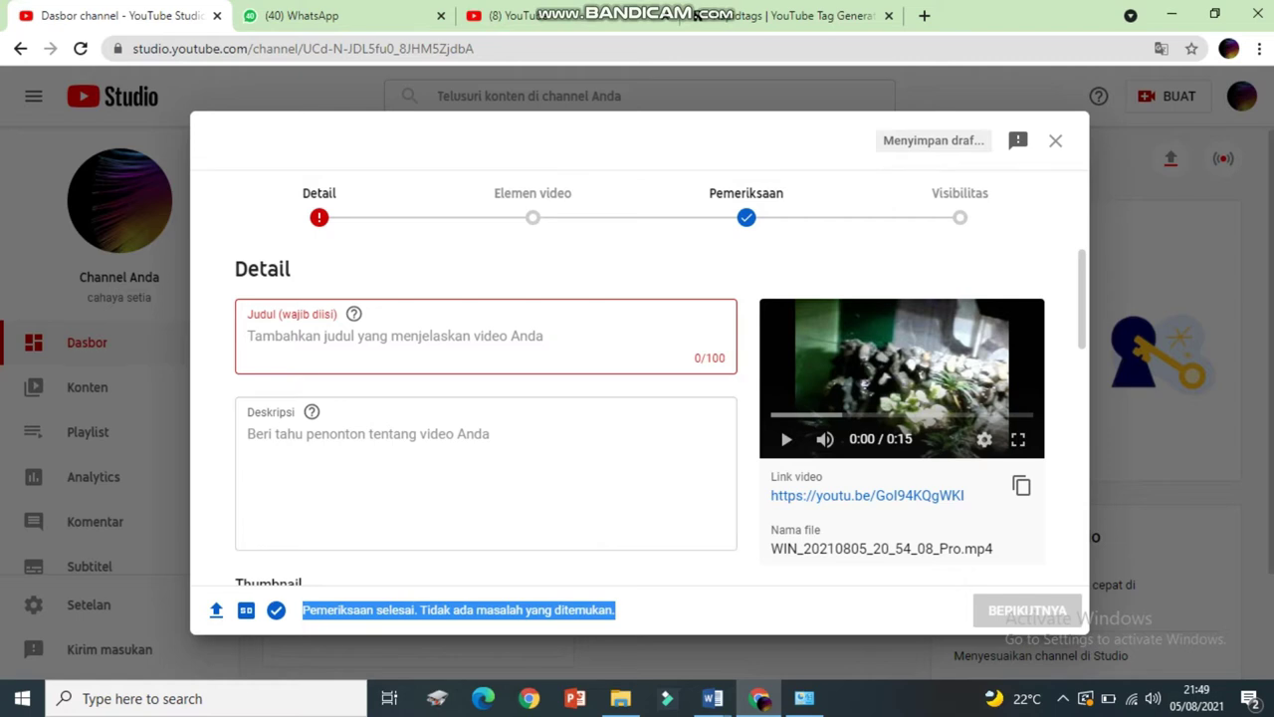
{"action": "left_click", "coordinate": [395, 336]}
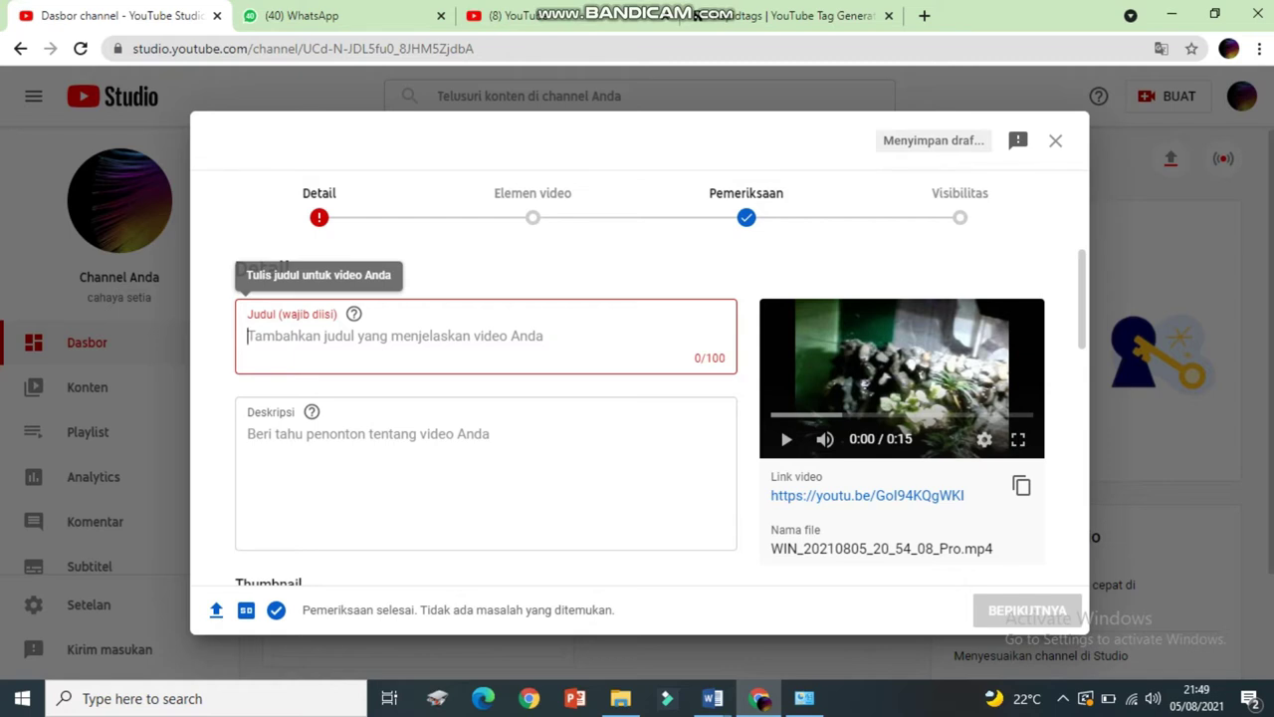
Switch to the YouTube home page and enter "batu ajaib" in its search to bring up keyword suggestions
{"action": "key", "text": "ctrl+3"}
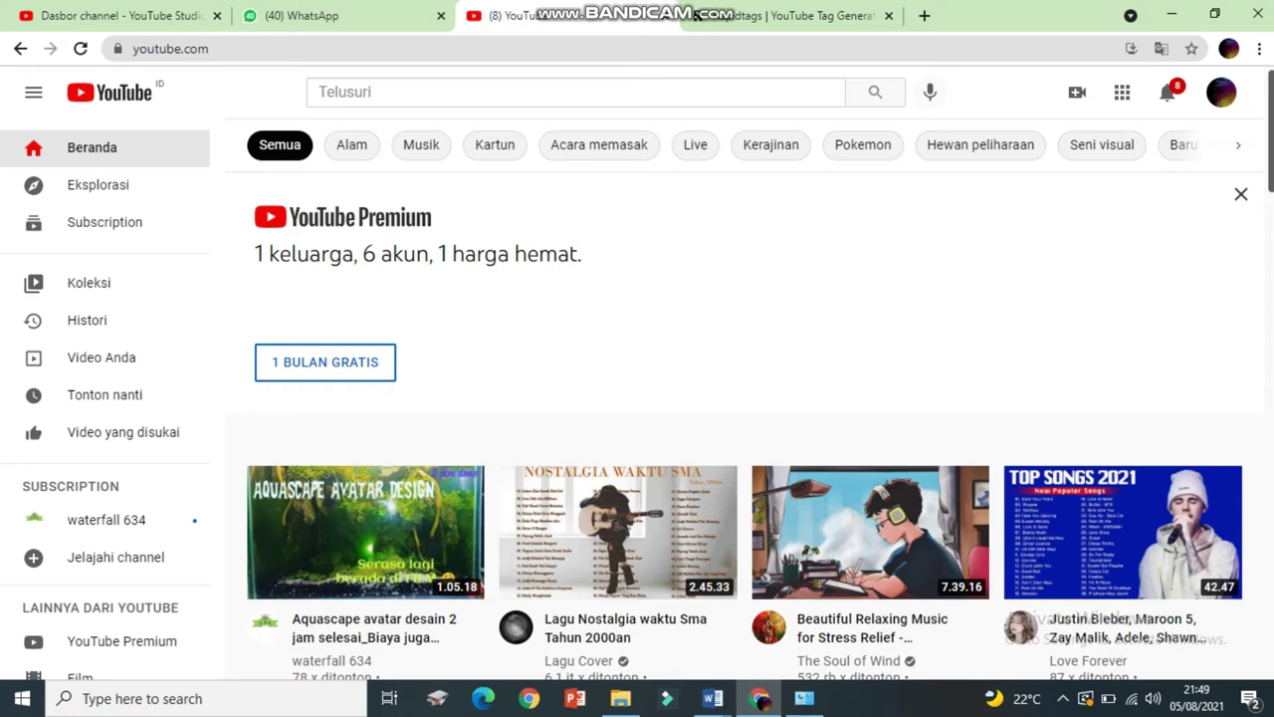
{"action": "left_click", "coordinate": [576, 92]}
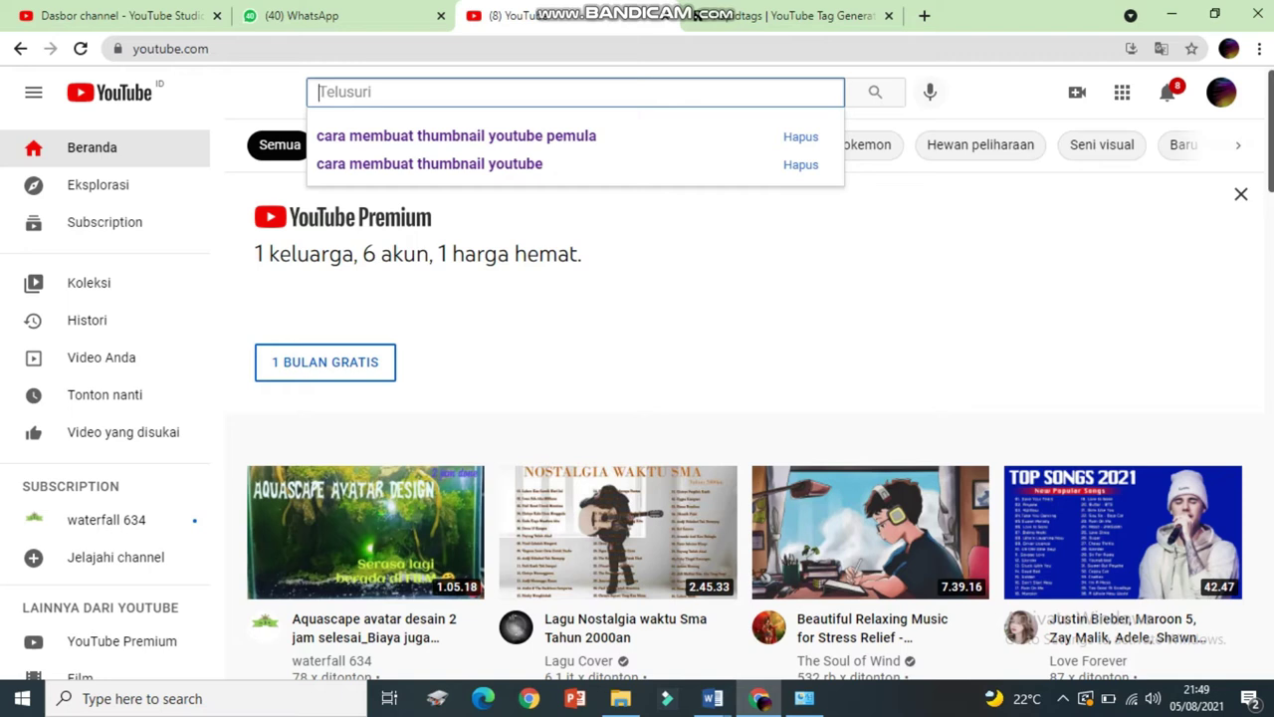
{"action": "type", "text": "ba"}
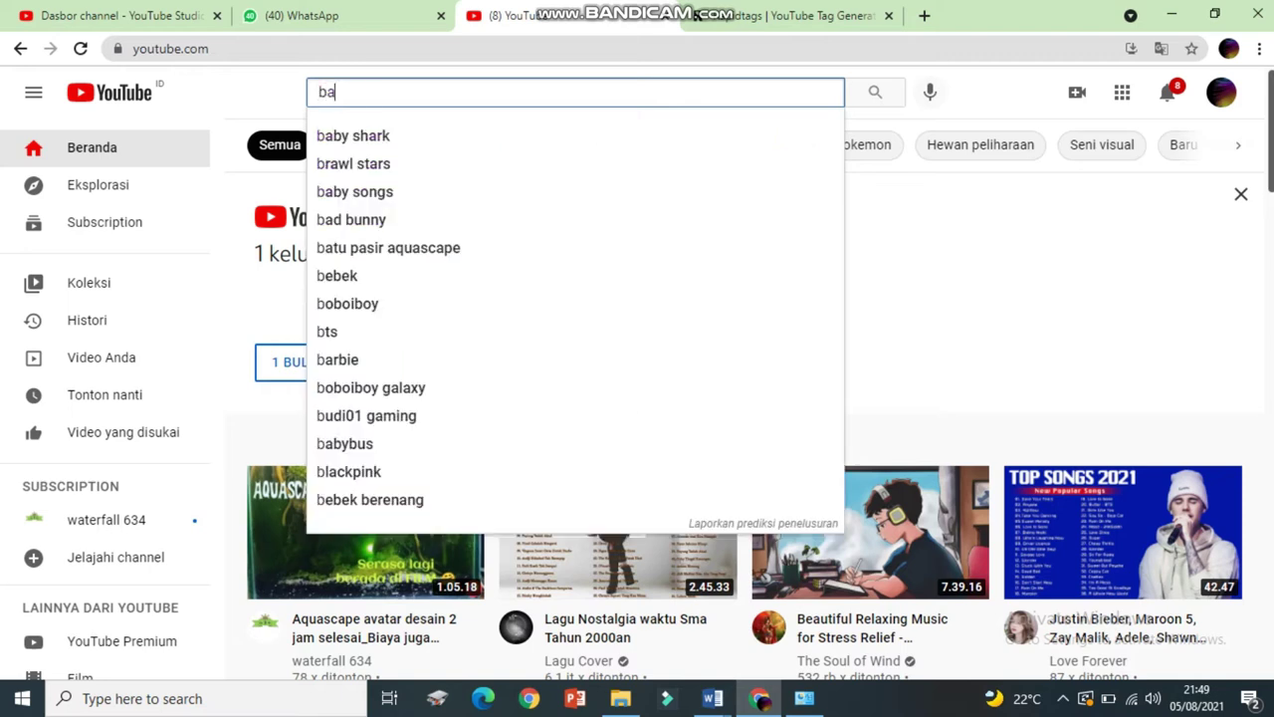
{"action": "type", "text": "tu ajaib"}
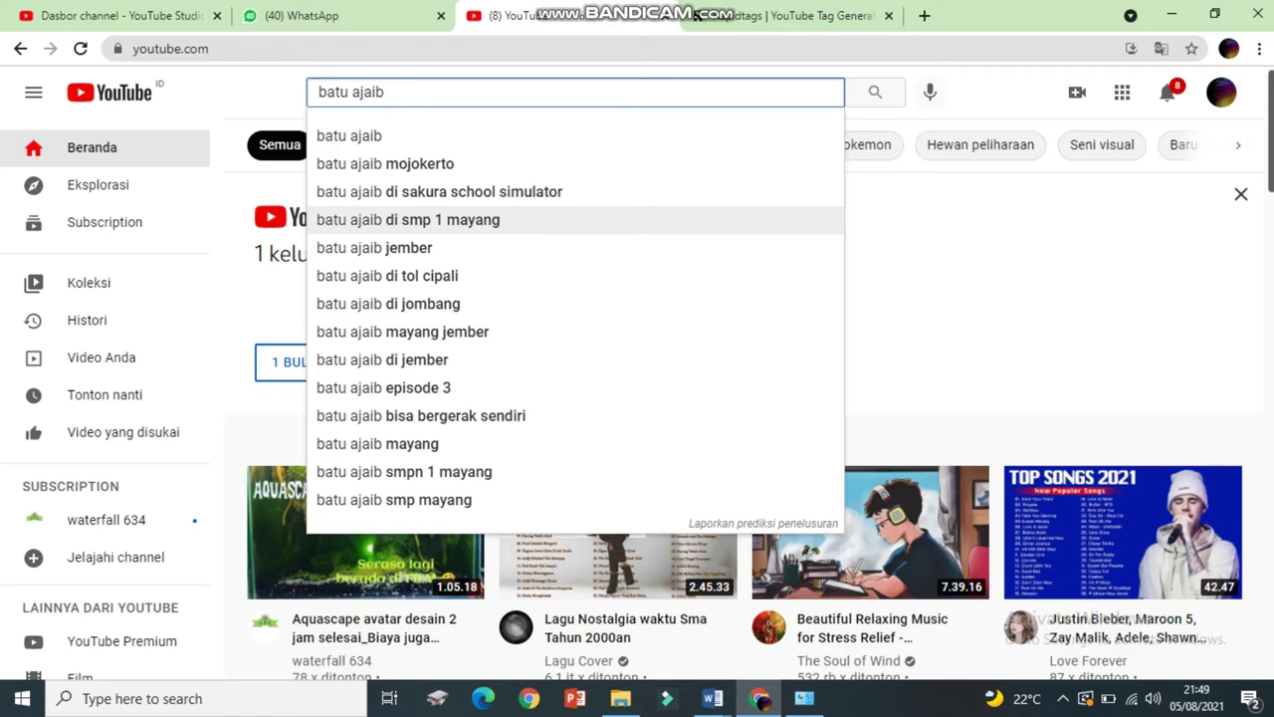
Switch to Document3 in Word and copy the line "Batu ajaib sakura school simulator"
{"action": "left_click", "coordinate": [712, 698]}
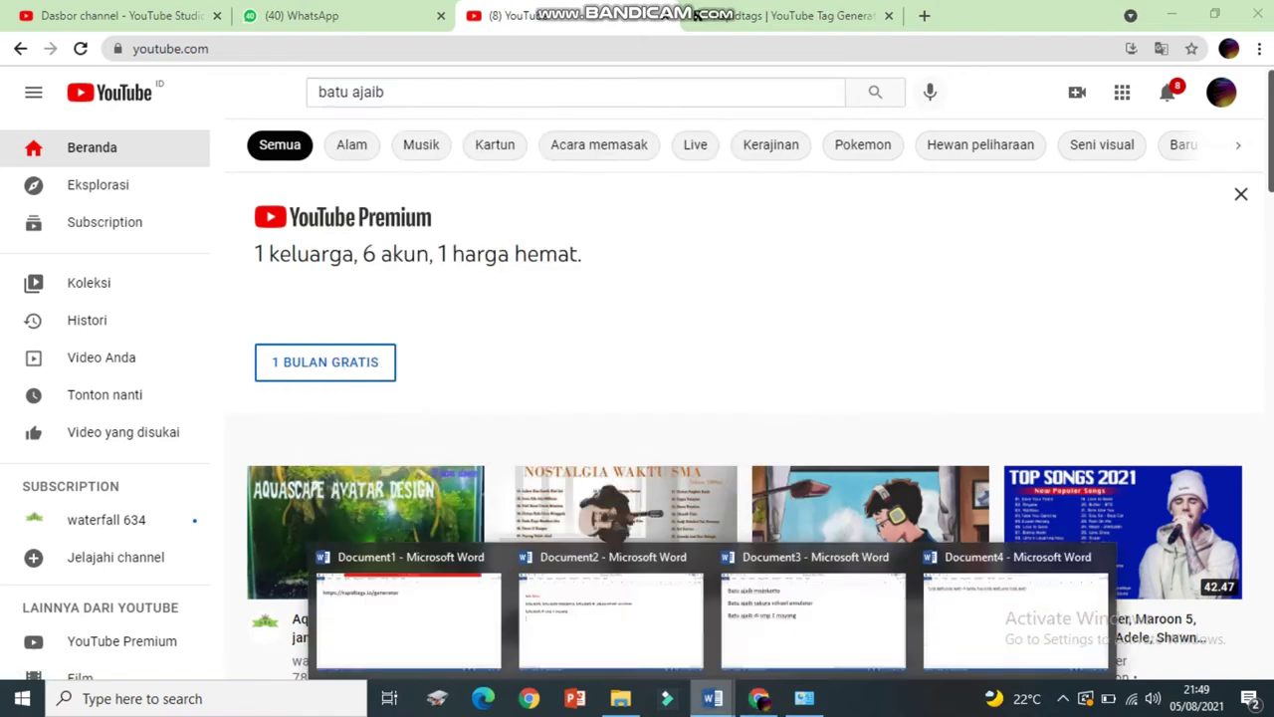
{"action": "left_click", "coordinate": [813, 613]}
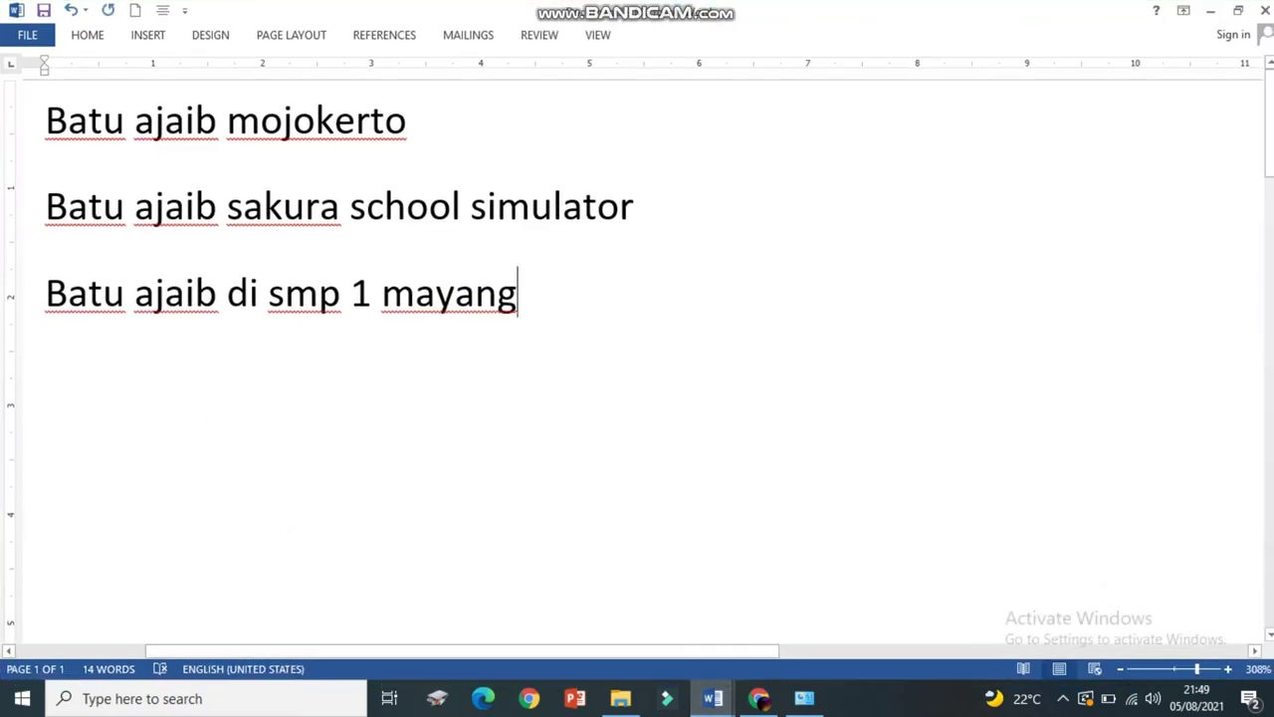
{"action": "left_click_drag", "start_coordinate": [541, 298], "coordinate": [46, 120]}
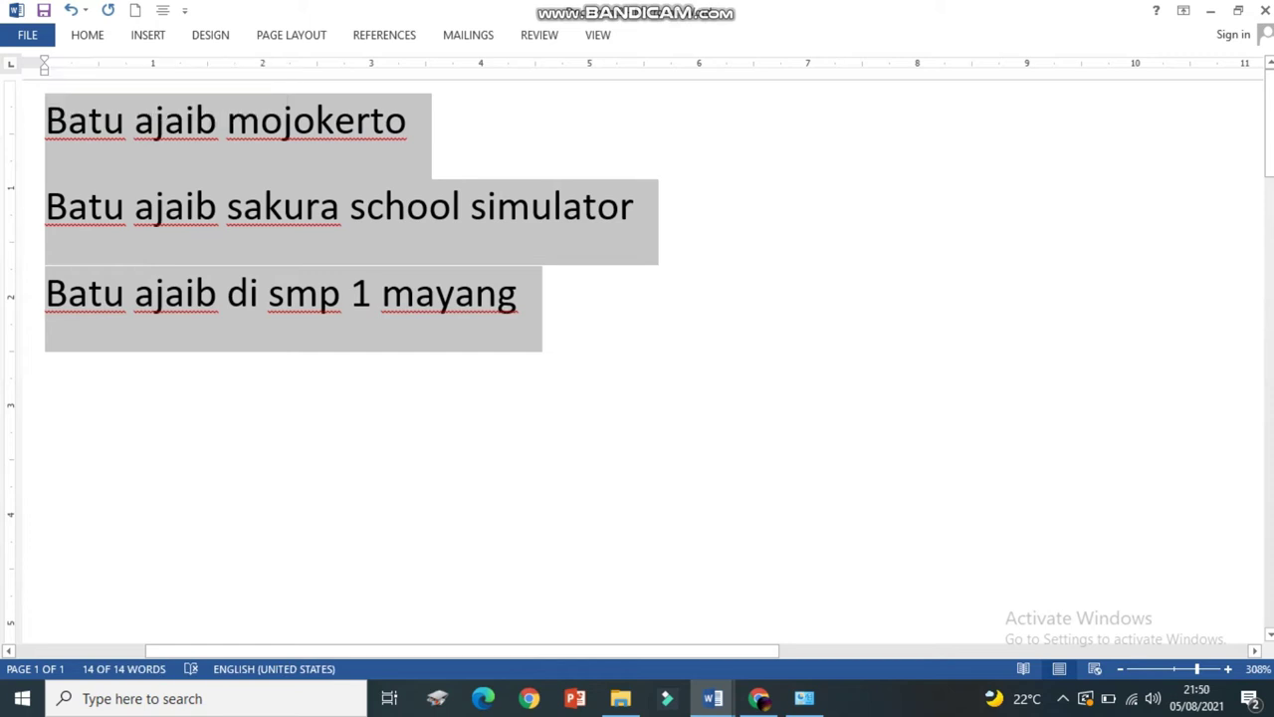
{"action": "left_click", "coordinate": [518, 293]}
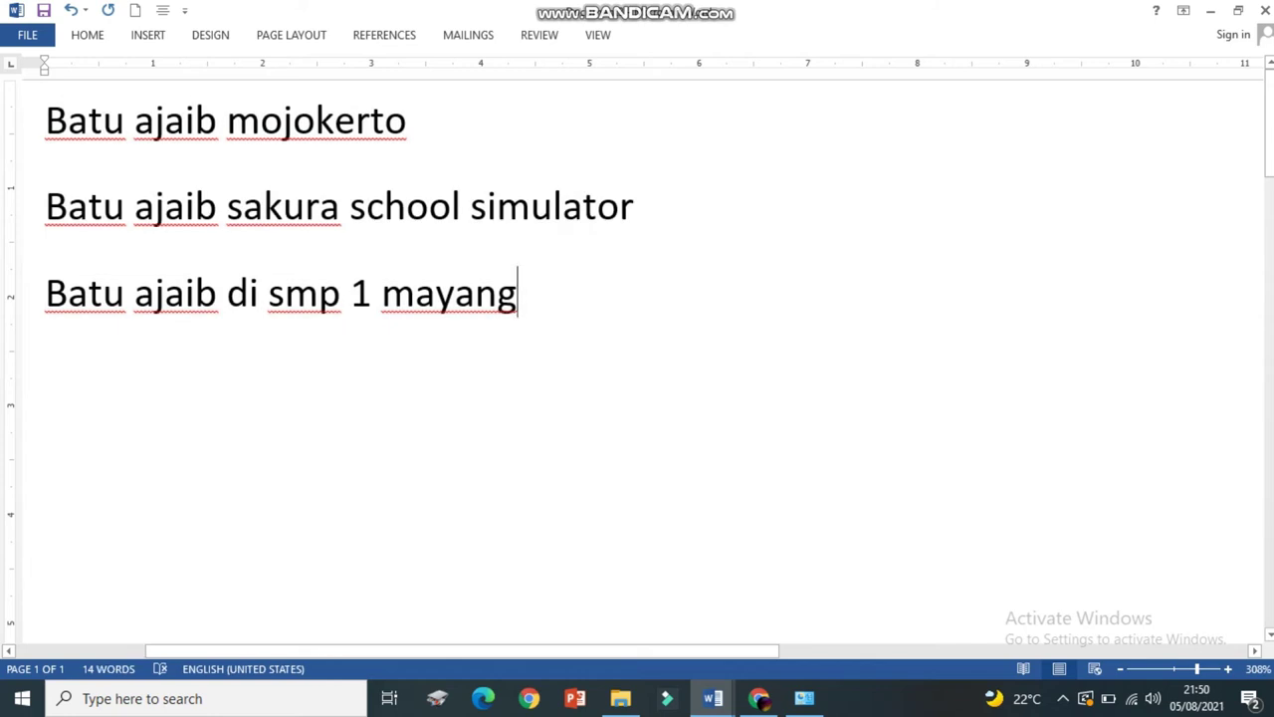
{"action": "left_click_drag", "start_coordinate": [518, 293], "coordinate": [45, 117]}
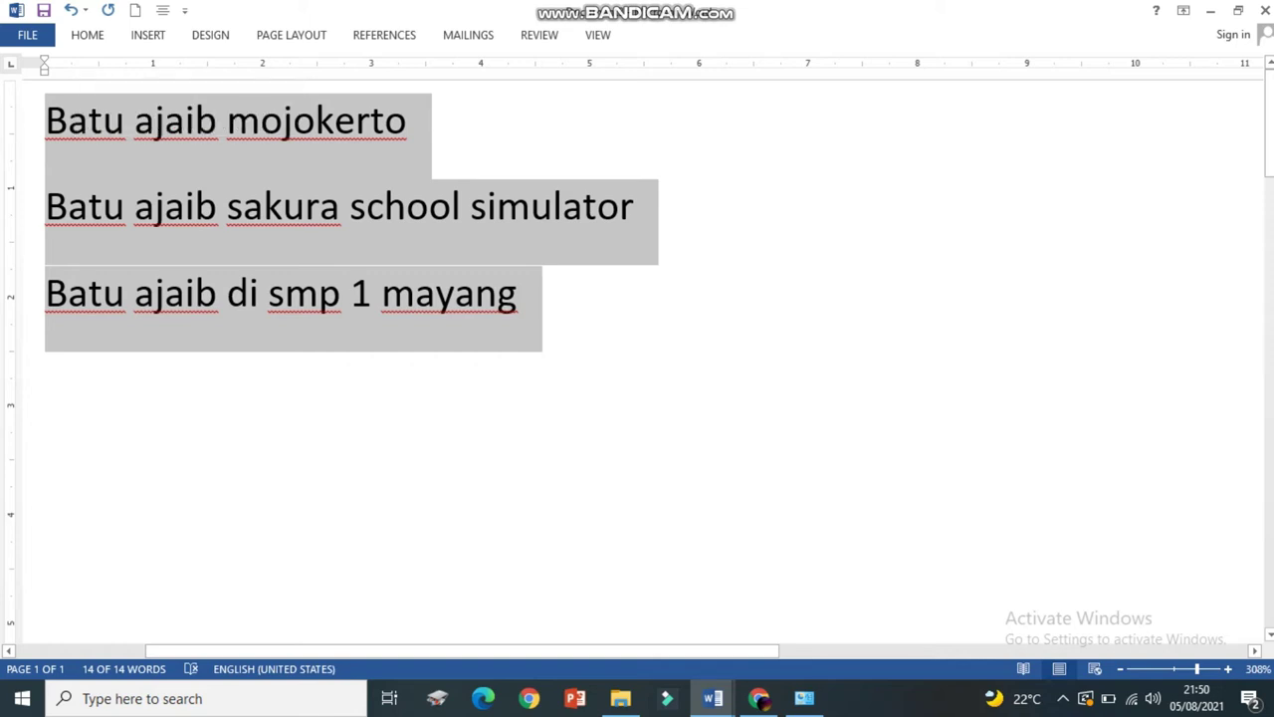
{"action": "left_click", "coordinate": [498, 292]}
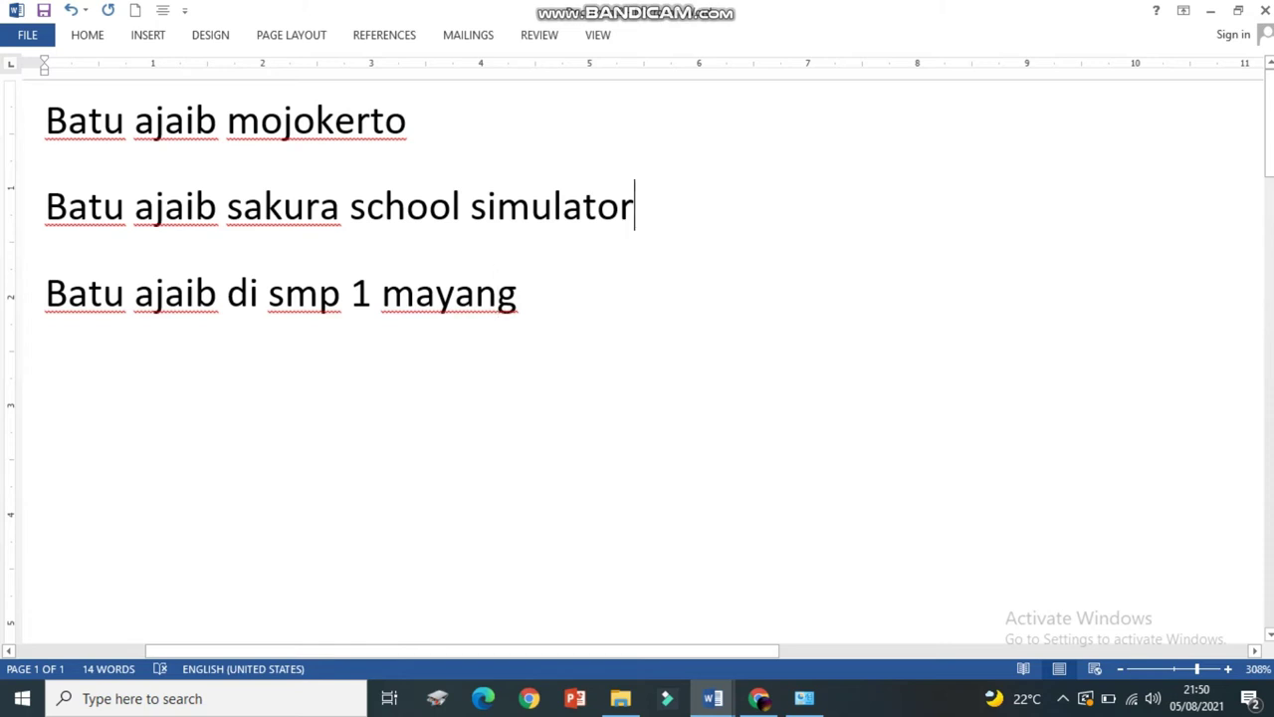
{"action": "triple_click", "coordinate": [635, 206]}
{"action": "key", "text": "ctrl+c"}
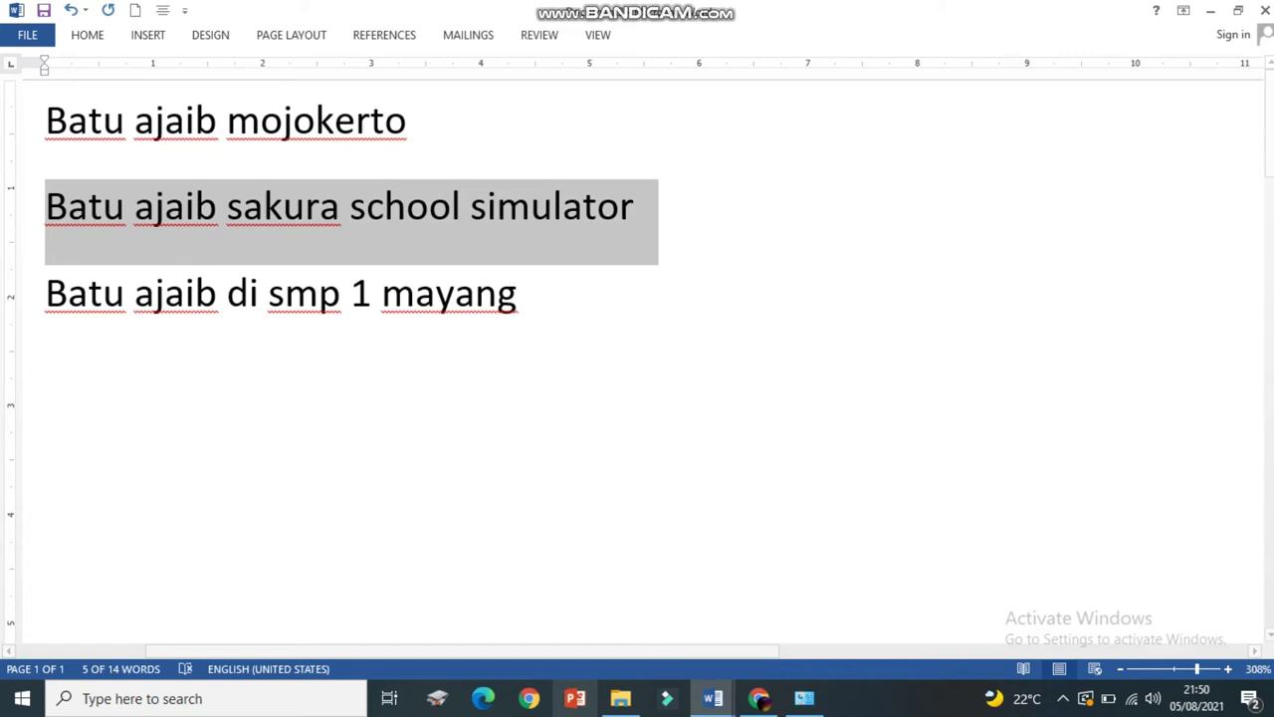
Return to the YouTube Studio draft in Chrome and paste "Batu ajaib sakura school simulator" as the video title
{"action": "mouse_move", "coordinate": [758, 698]}
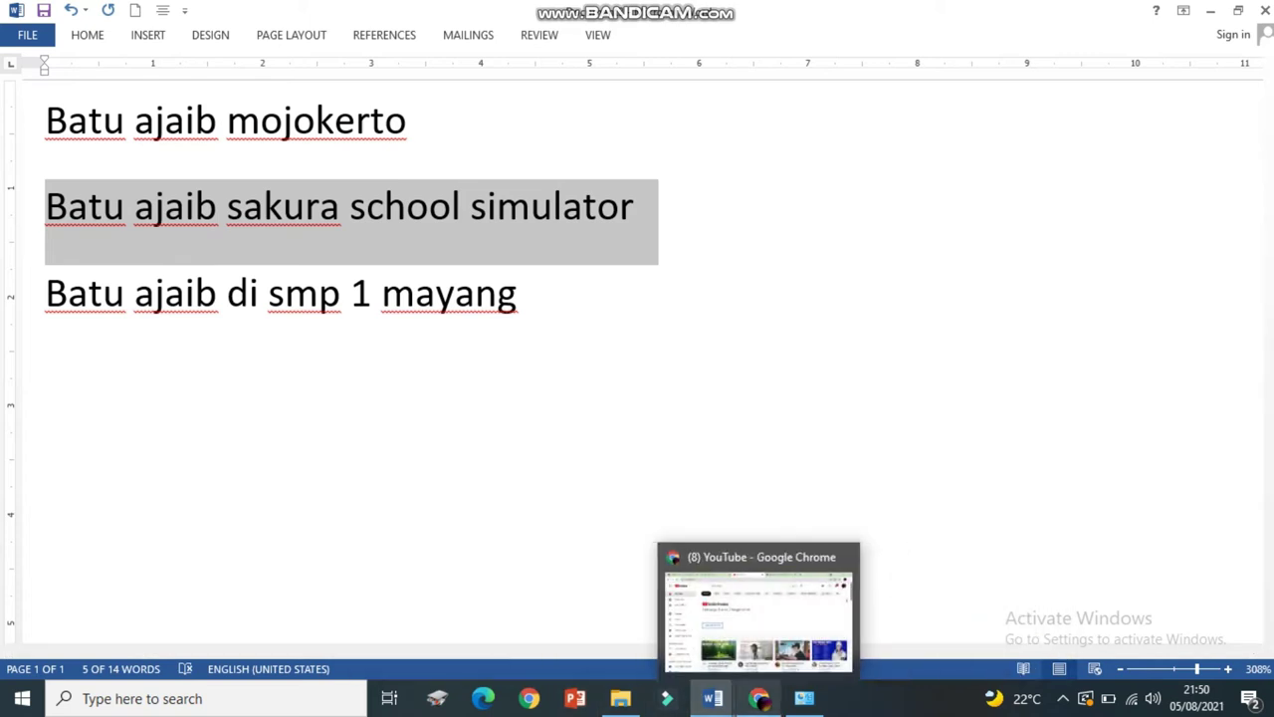
{"action": "left_click", "coordinate": [759, 698]}
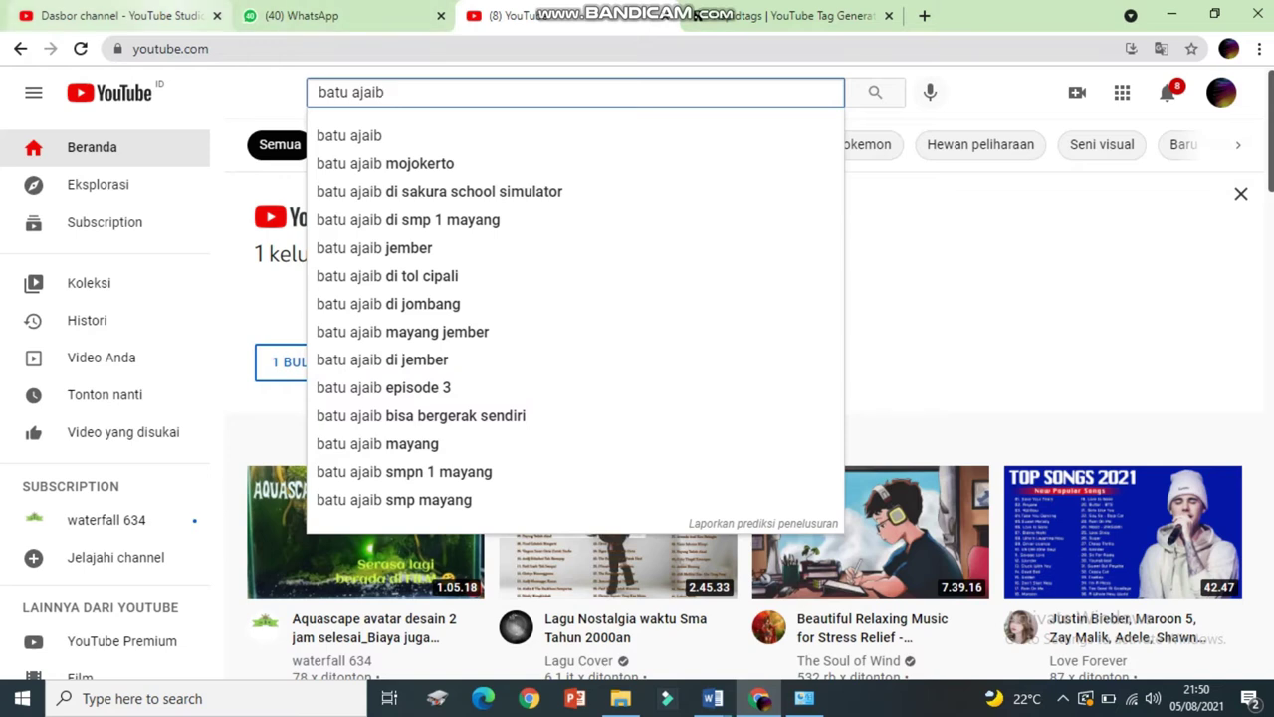
{"action": "left_click", "coordinate": [119, 15]}
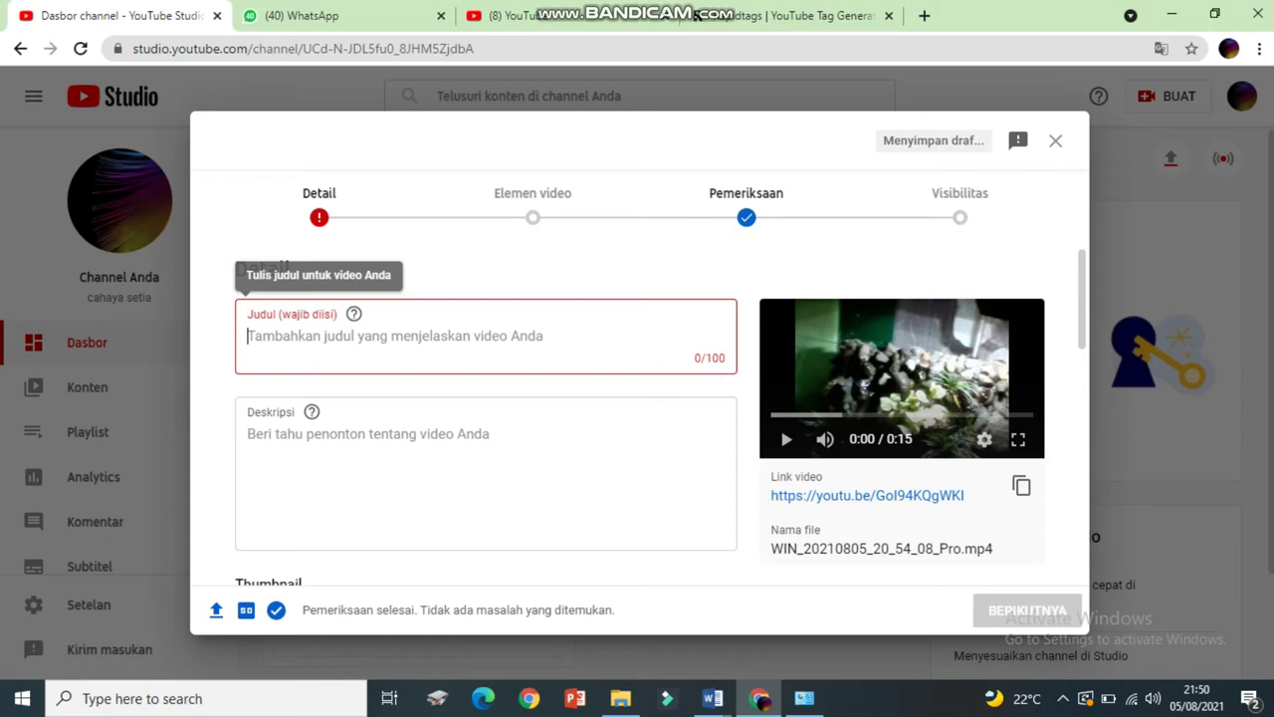
{"action": "key", "text": "ctrl+v"}
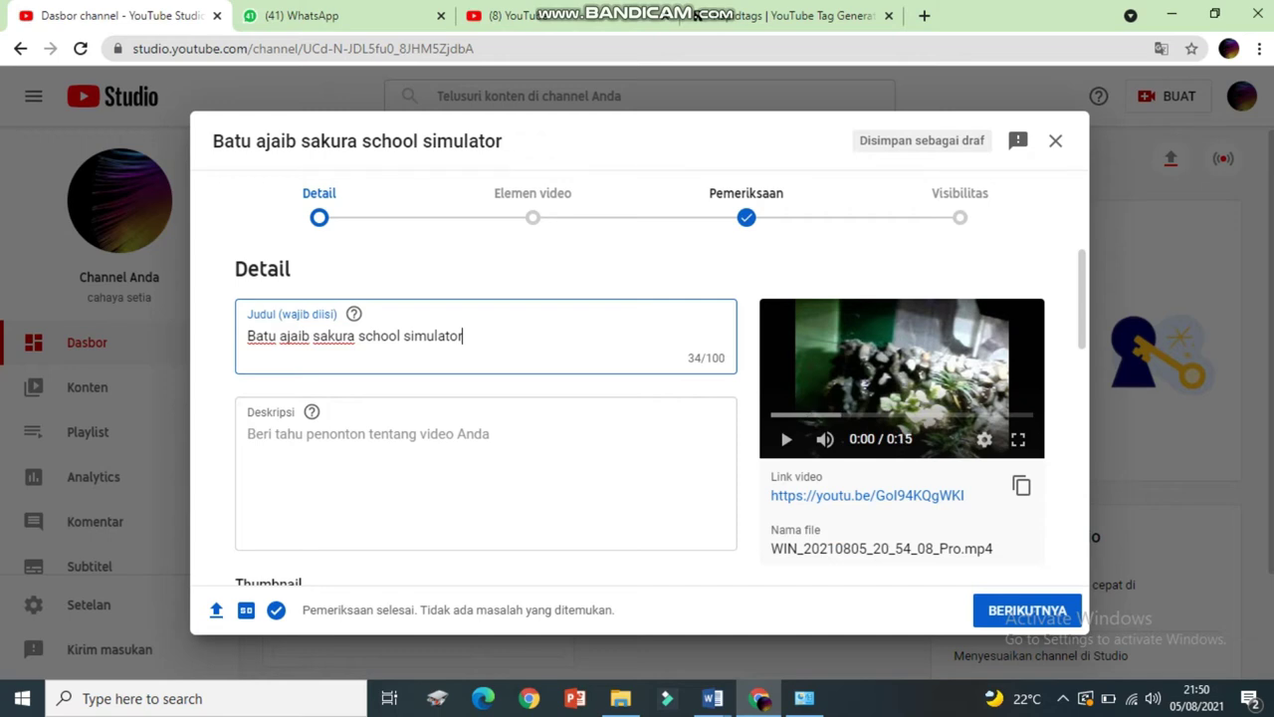
{"action": "key", "text": "ctrl+shift+Left"}
{"action": "key", "text": "ctrl+shift+Left"}
{"action": "key", "text": "ctrl+shift+Left"}
{"action": "key", "text": "ctrl+shift+Left"}
{"action": "key", "text": "ctrl+shift+Left"}
{"action": "key", "text": "Tab"}
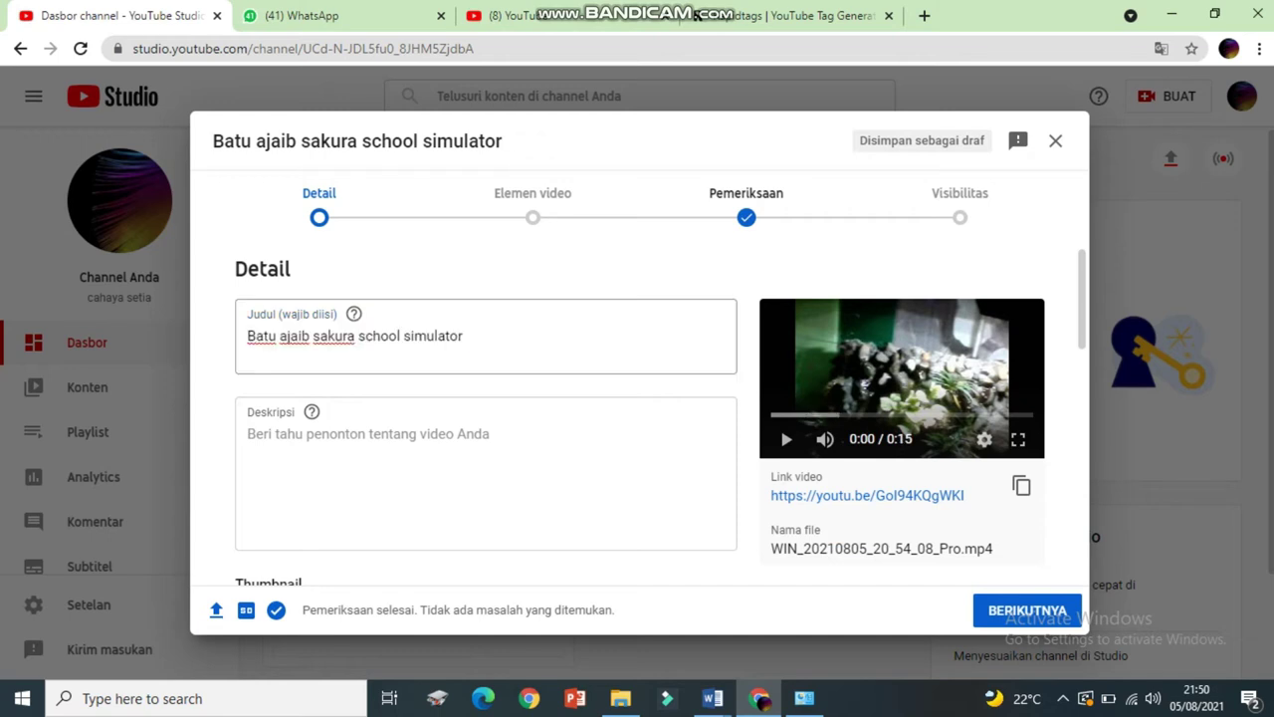
Extend the video title by adding "yang menghebohkan" after "Batu ajaib sakura school simulator"
{"action": "left_click", "coordinate": [463, 335]}
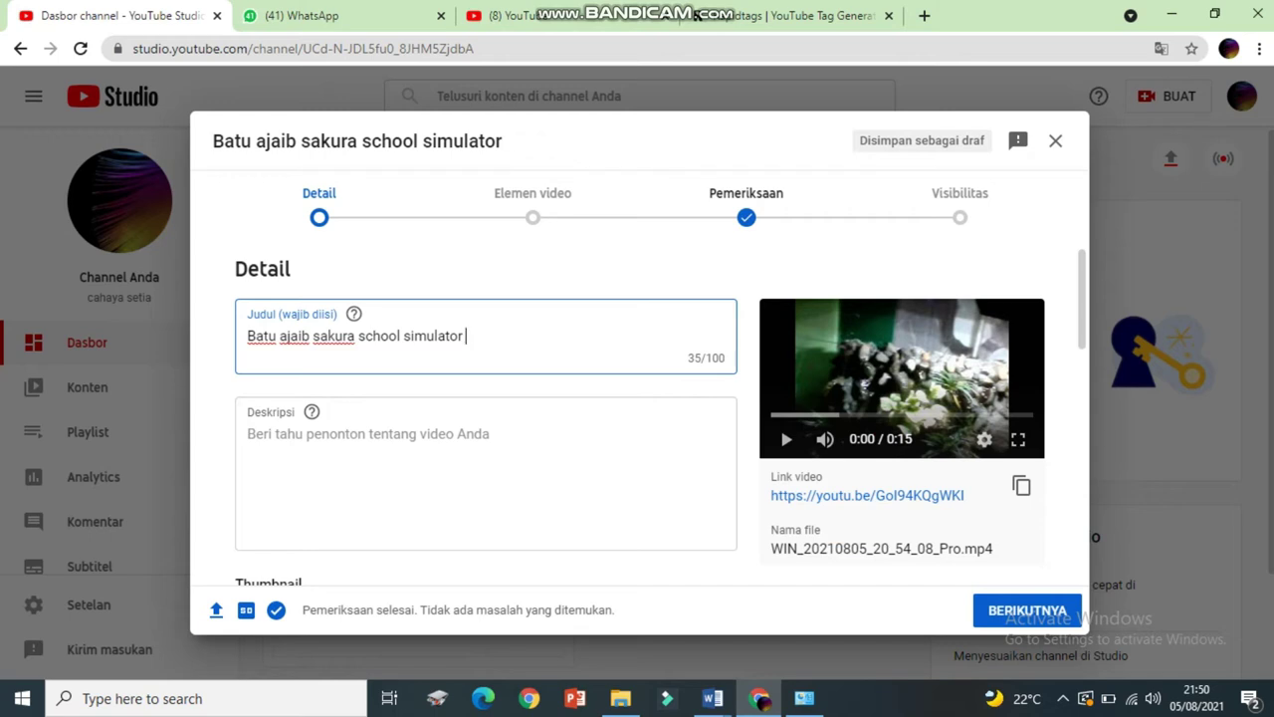
{"action": "type", "text": "yang mengh"}
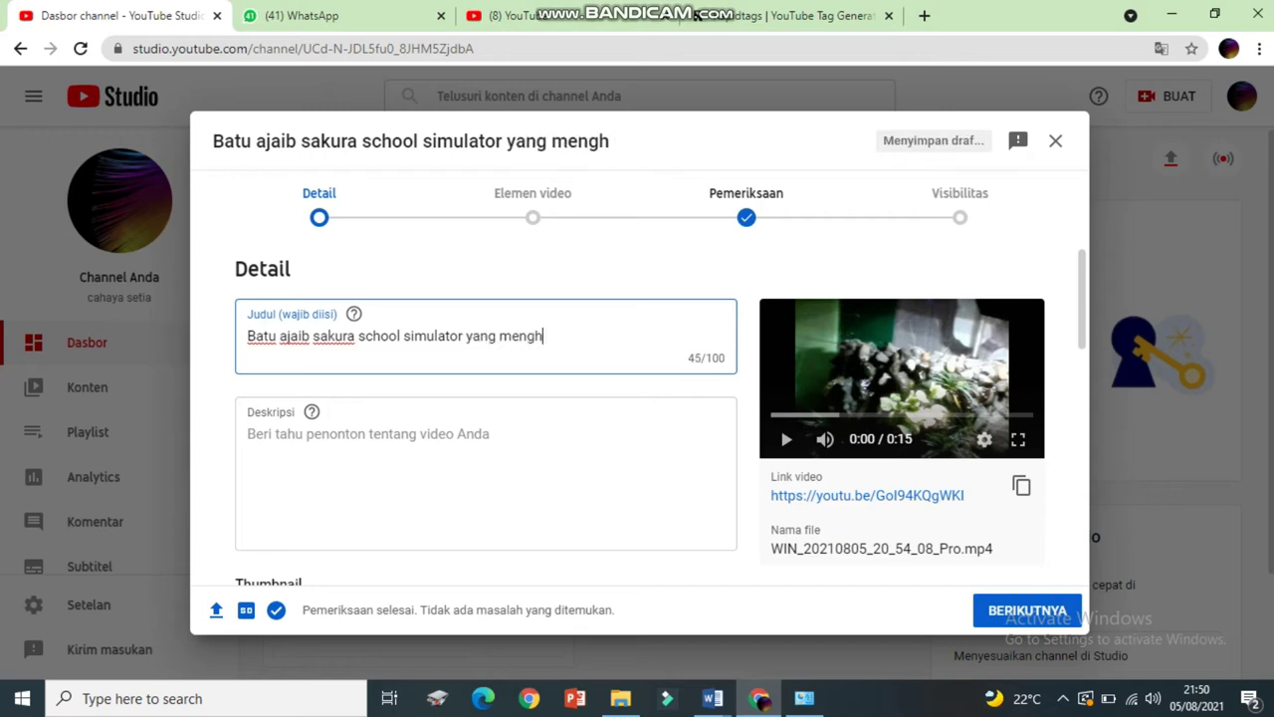
{"action": "type", "text": "ebohkan"}
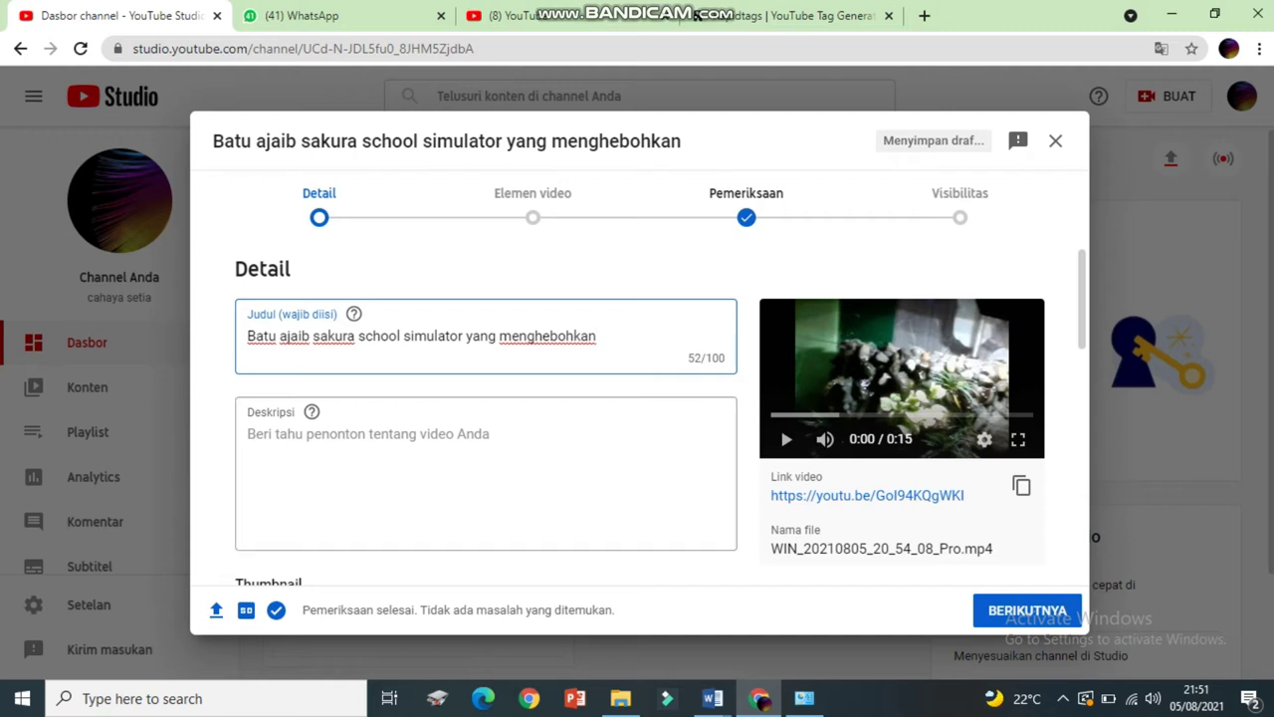
{"action": "left_click", "coordinate": [248, 434]}
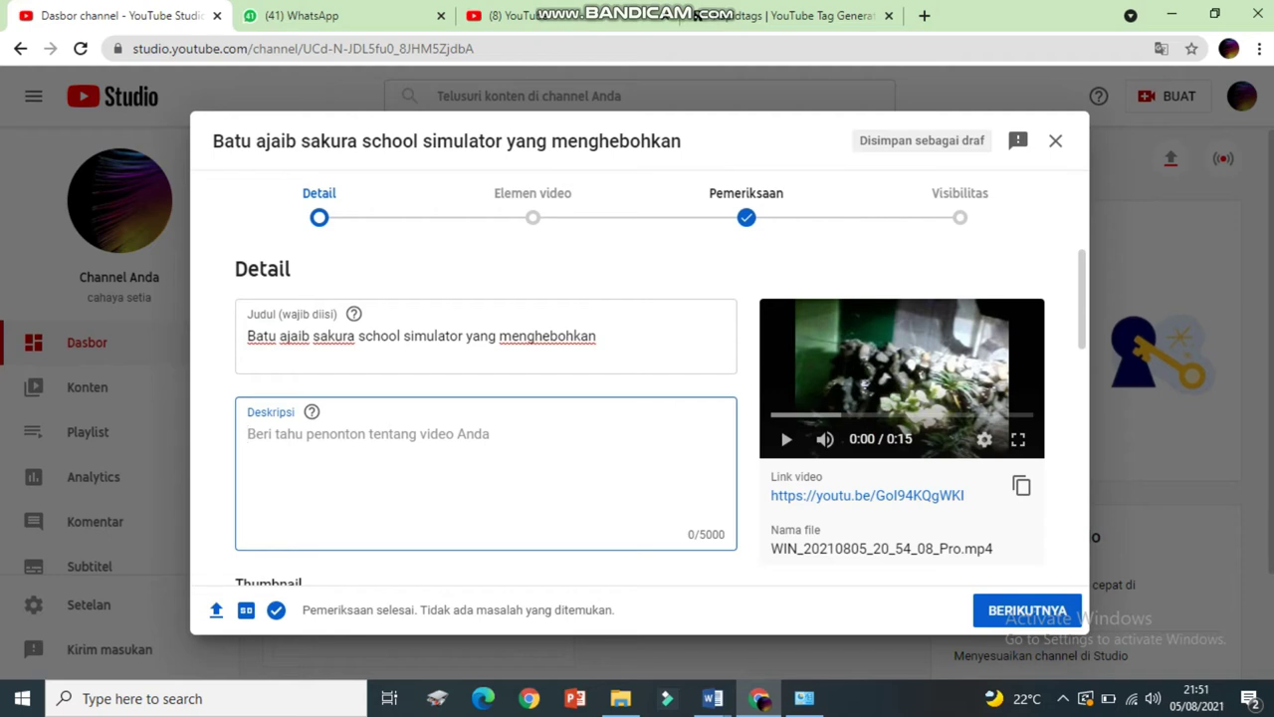
{"action": "left_click", "coordinate": [596, 335]}
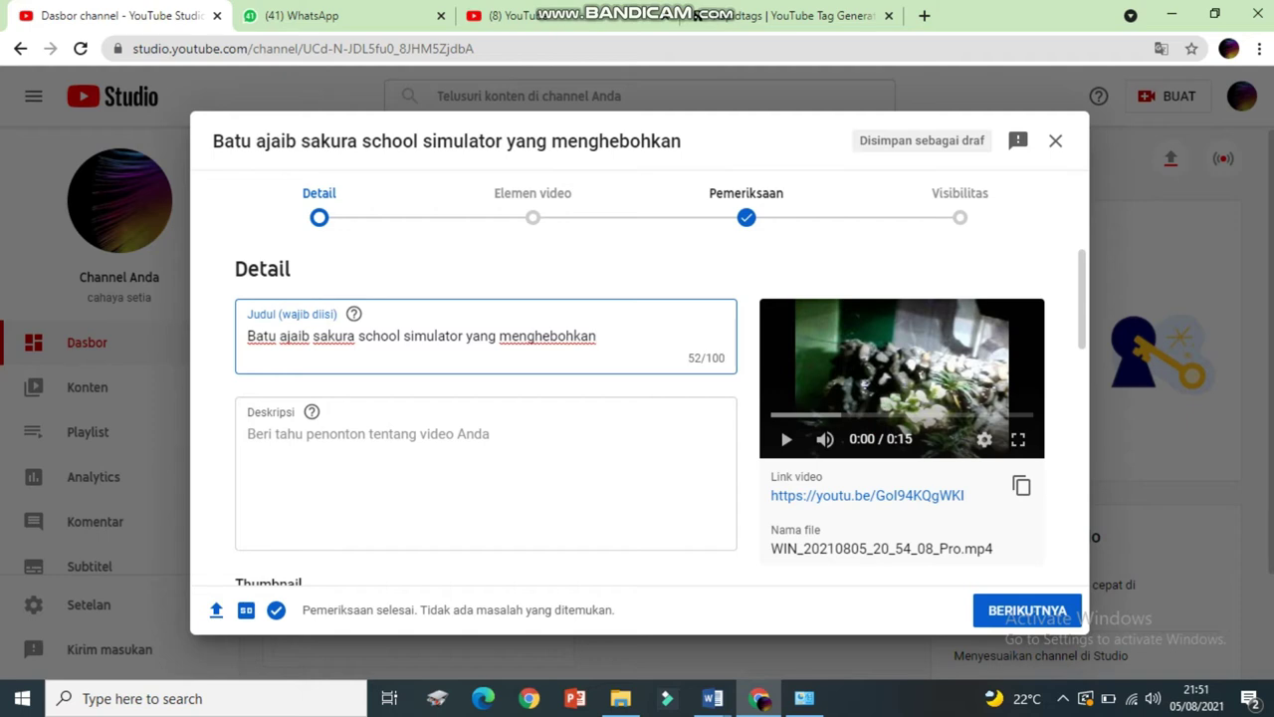
{"action": "left_click", "coordinate": [248, 434]}
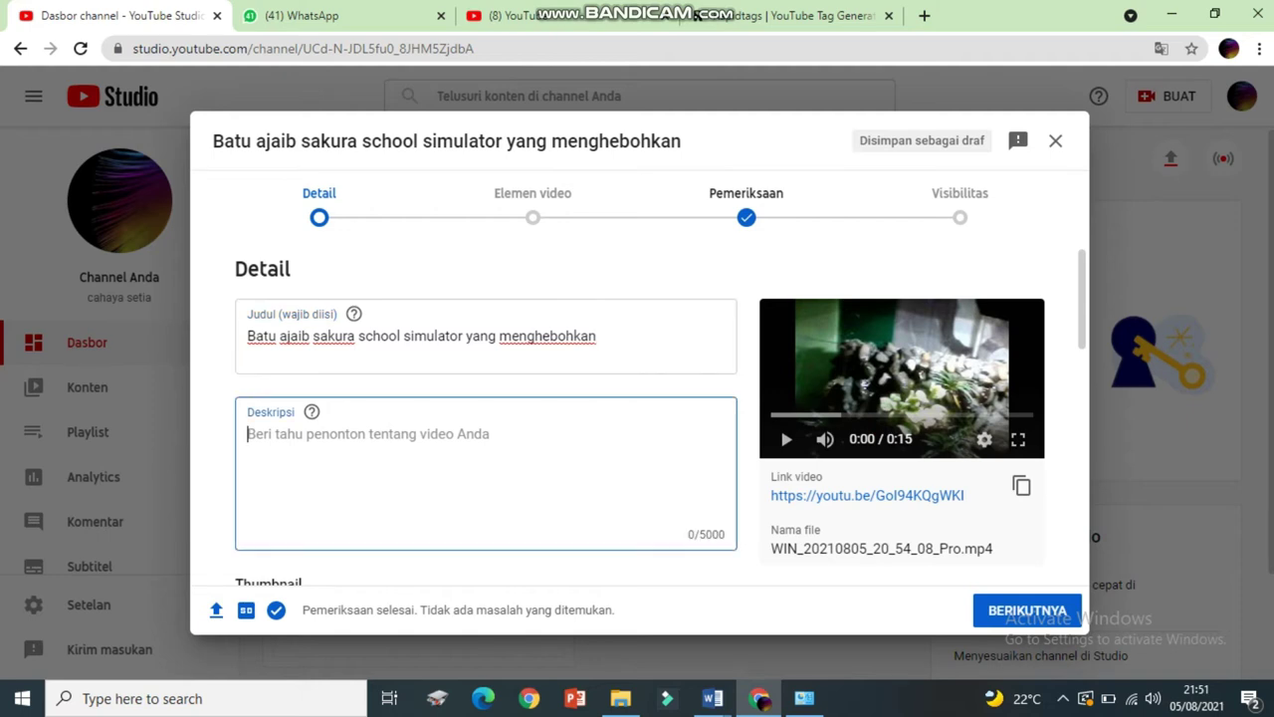
{"action": "left_click", "coordinate": [596, 336]}
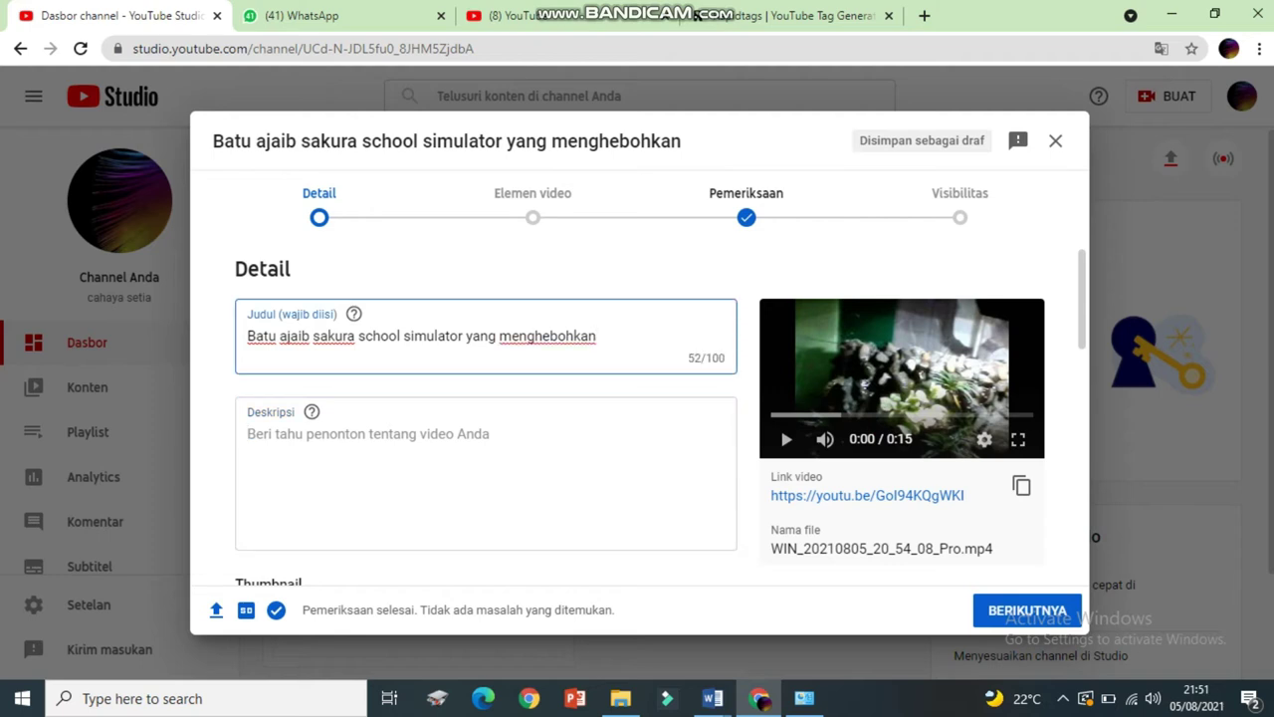
{"action": "left_click", "coordinate": [247, 434]}
{"action": "left_click", "coordinate": [248, 434]}
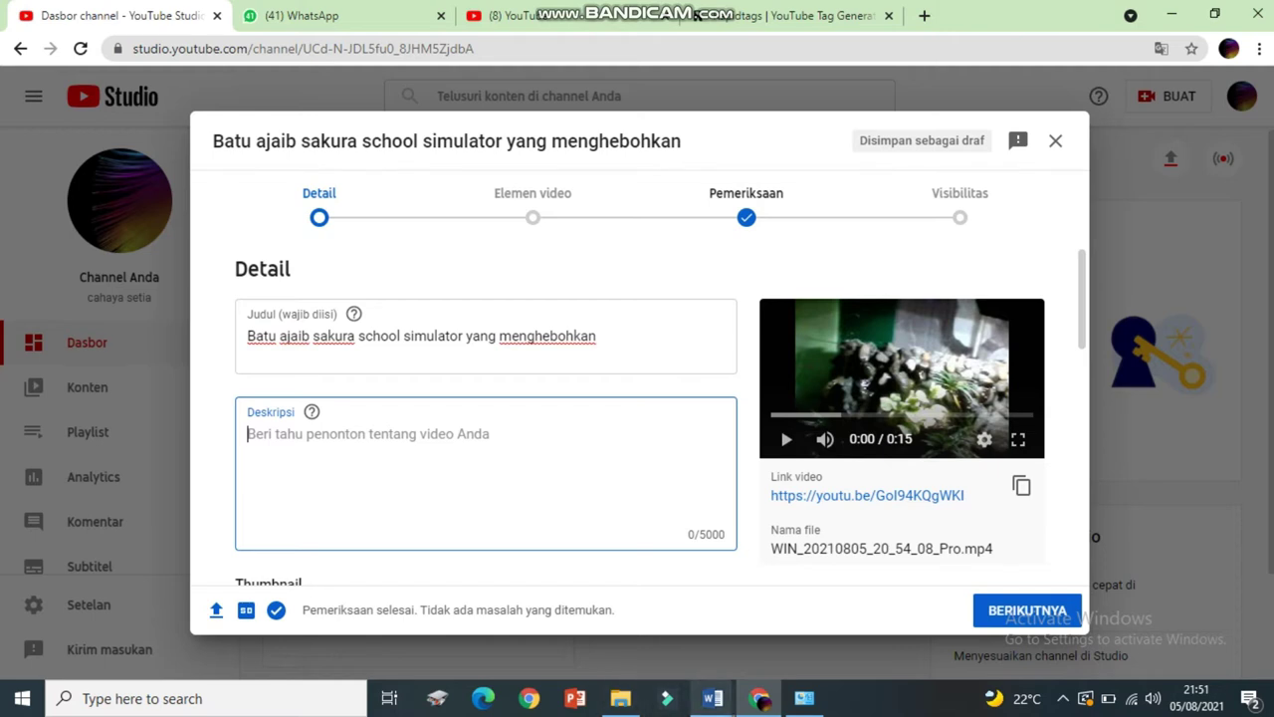
Switch to Document3 in Word and copy all three "Batu ajaib" title lines
{"action": "left_click", "coordinate": [712, 698]}
{"action": "left_click", "coordinate": [813, 617]}
{"action": "triple_click", "coordinate": [338, 206]}
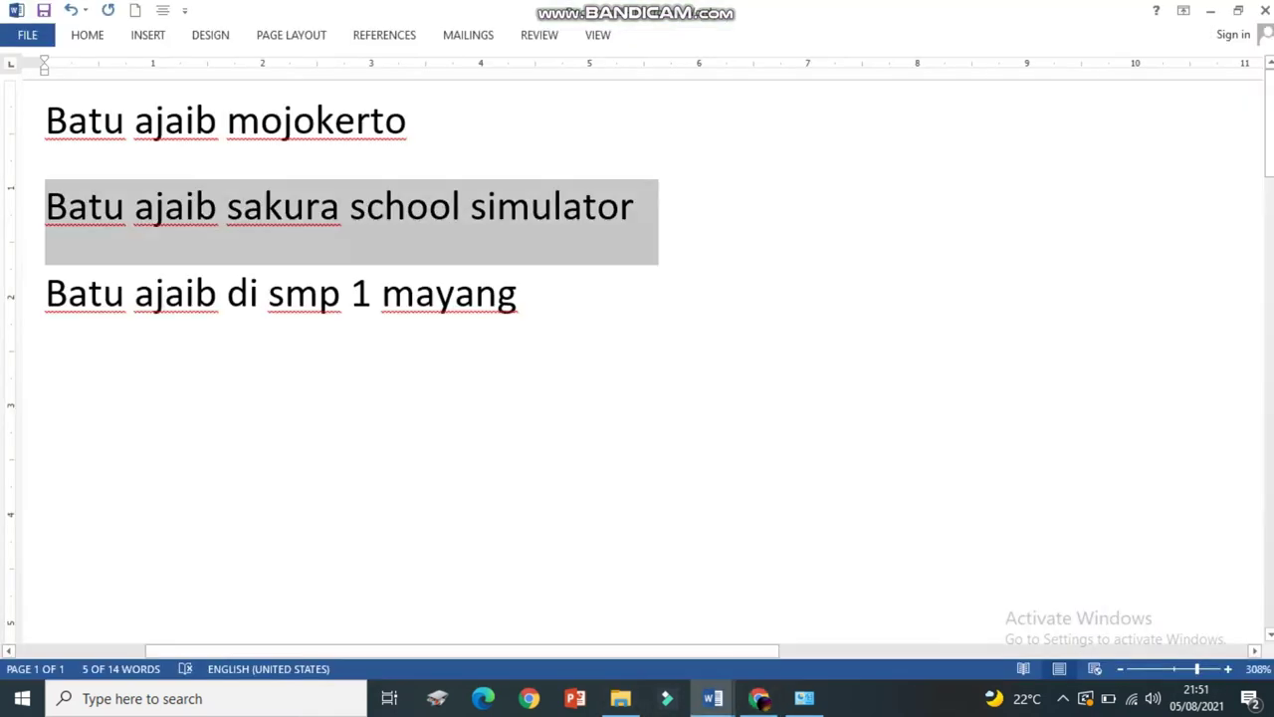
{"action": "left_click", "coordinate": [518, 293]}
{"action": "left_click_drag", "start_coordinate": [517, 293], "coordinate": [46, 118]}
{"action": "key", "text": "ctrl+c"}
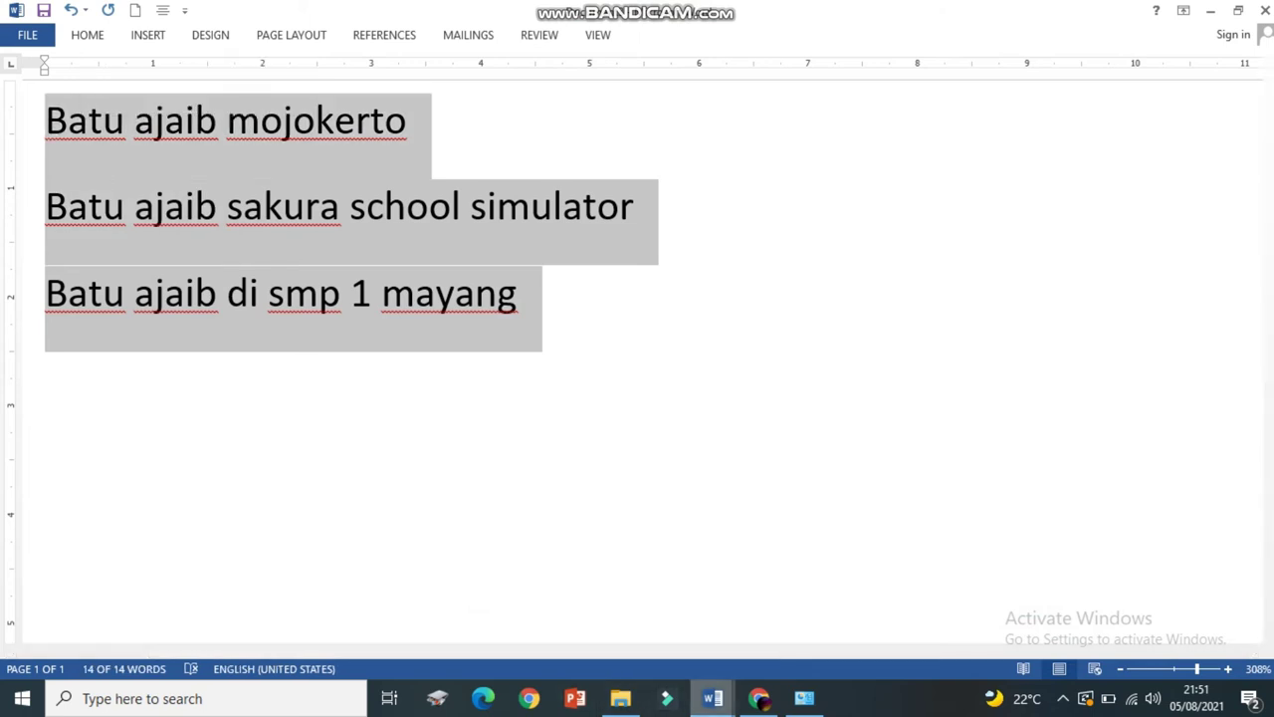
Return to the YouTube Studio draft in Chrome and paste the three copied title lines into the empty video description
{"action": "left_click", "coordinate": [759, 697]}
{"action": "left_click", "coordinate": [247, 434]}
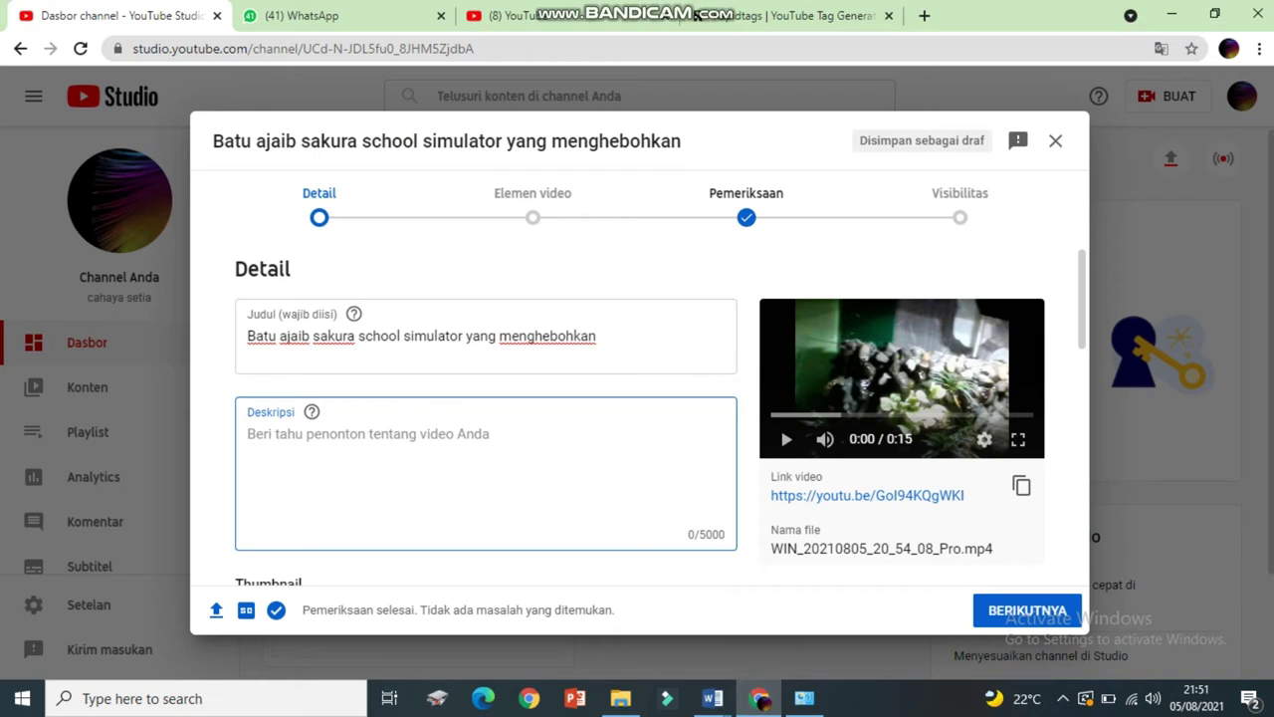
{"action": "key", "text": "ctrl+v"}
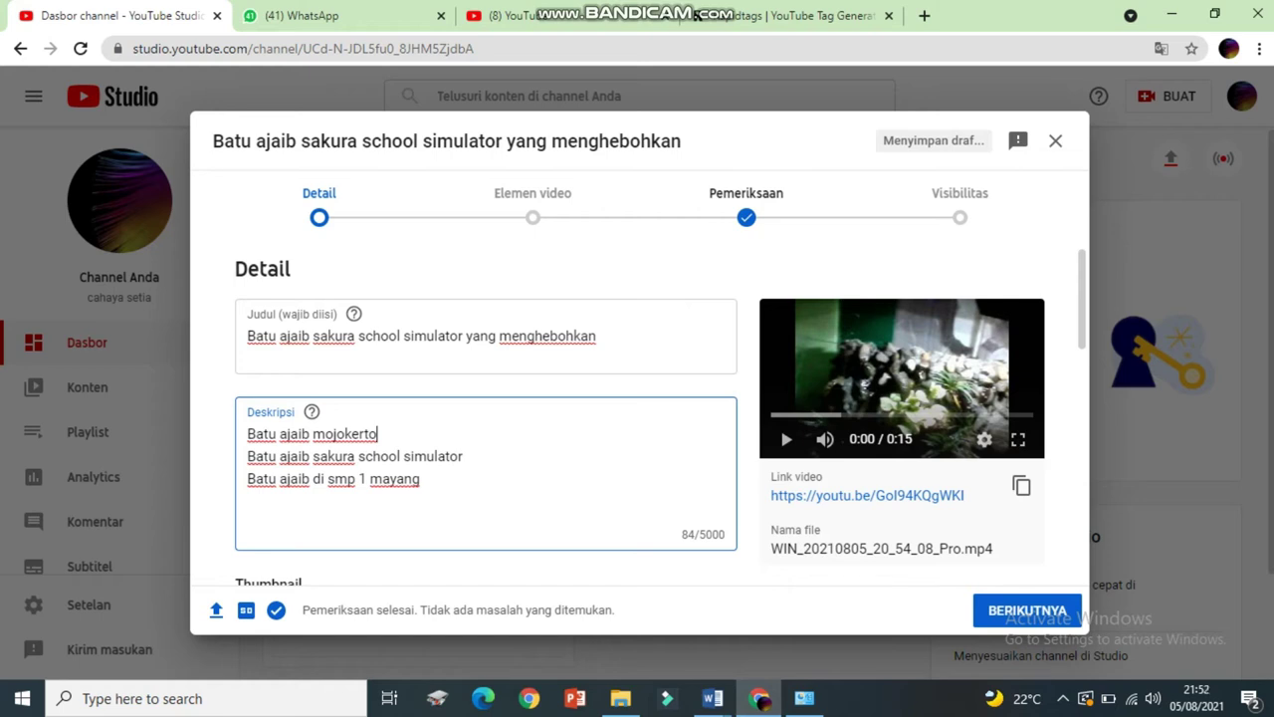
{"action": "left_click_drag", "start_coordinate": [247, 435], "coordinate": [421, 479]}
{"action": "left_click", "coordinate": [248, 500]}
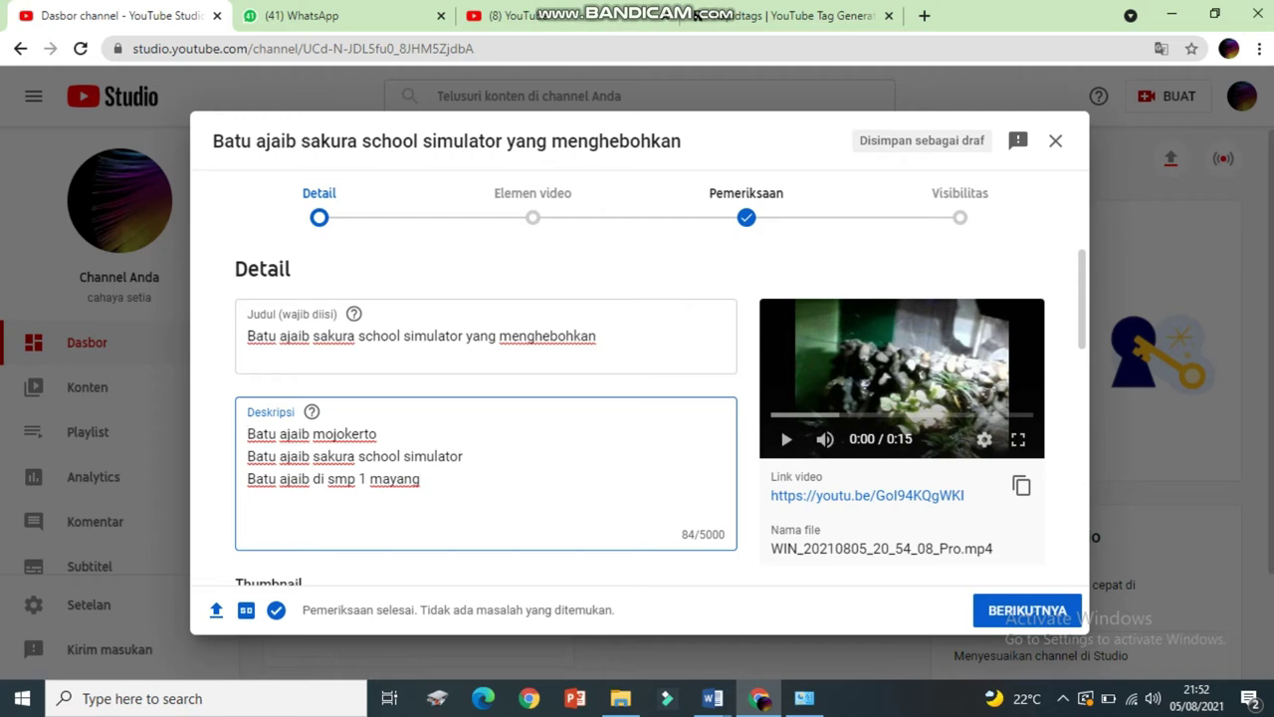
Below a blank line in the description, add the filler lines "bvdhbvjbvcbv" and "badhvbdhvbhd", followed by blank lines
{"action": "key", "text": "Return"}
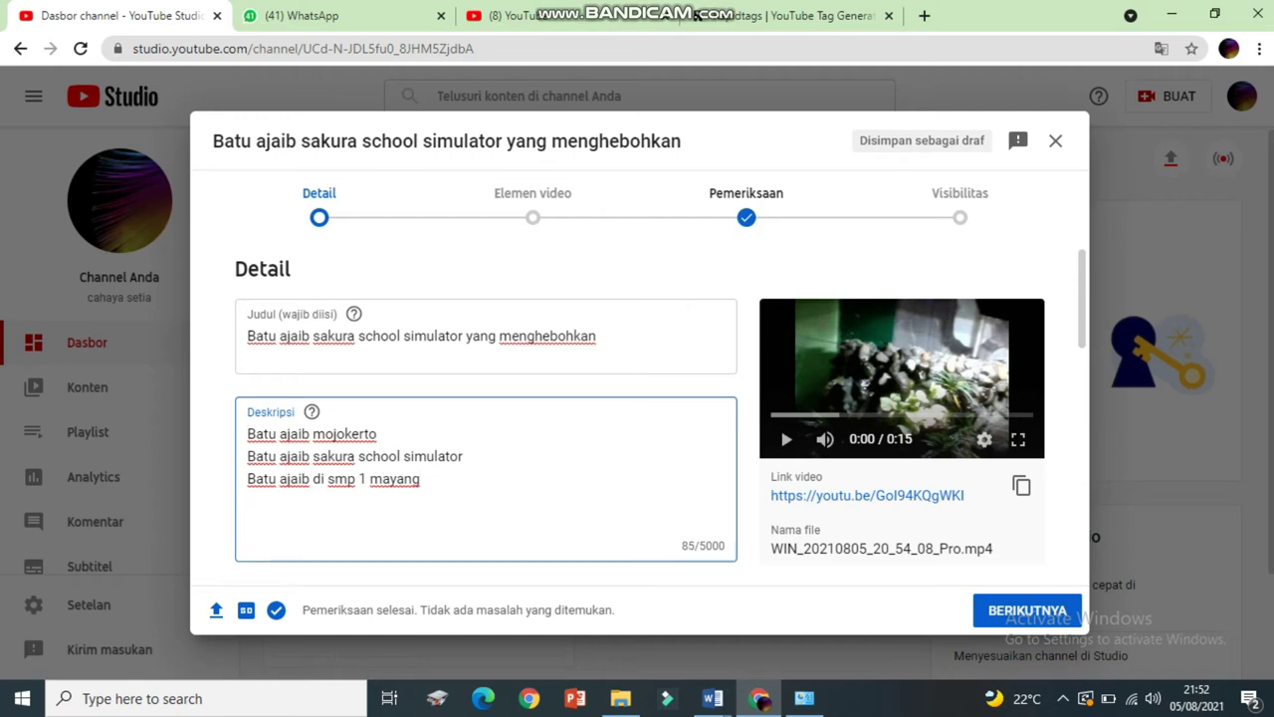
{"action": "key", "text": "Return"}
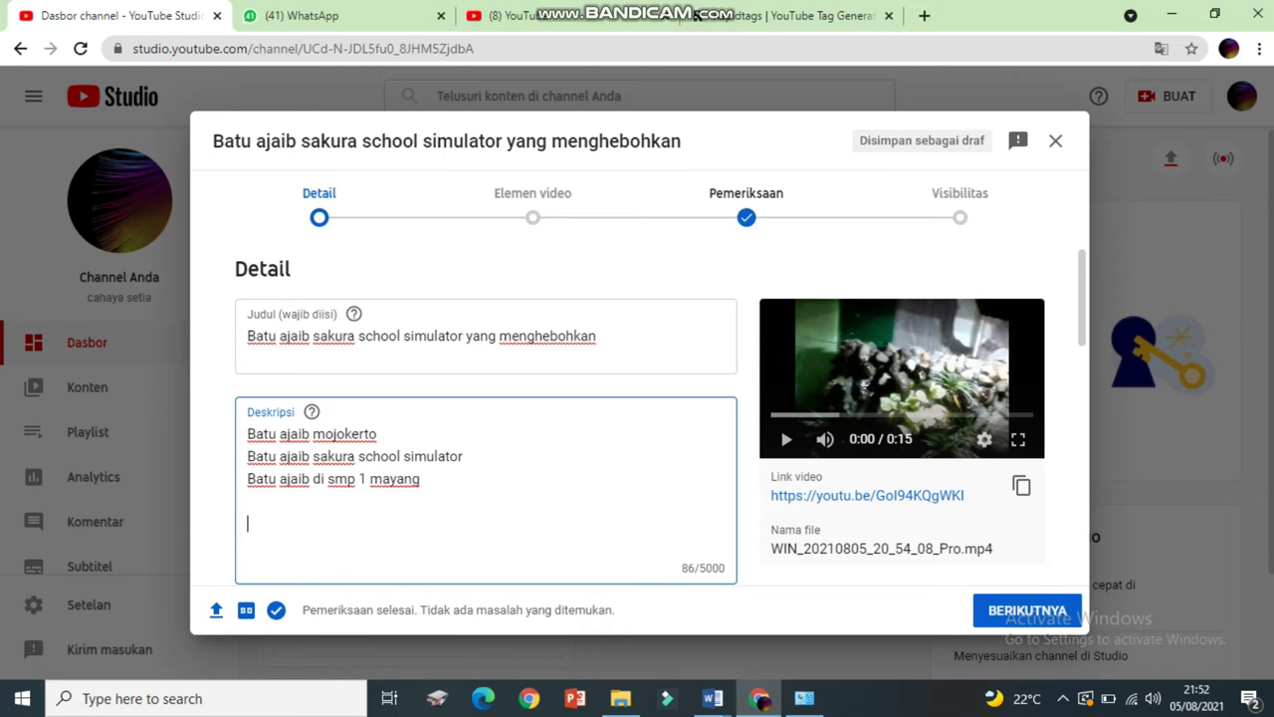
{"action": "left_click_drag", "start_coordinate": [1081, 297], "coordinate": [1081, 327]}
{"action": "left_click", "coordinate": [248, 420]}
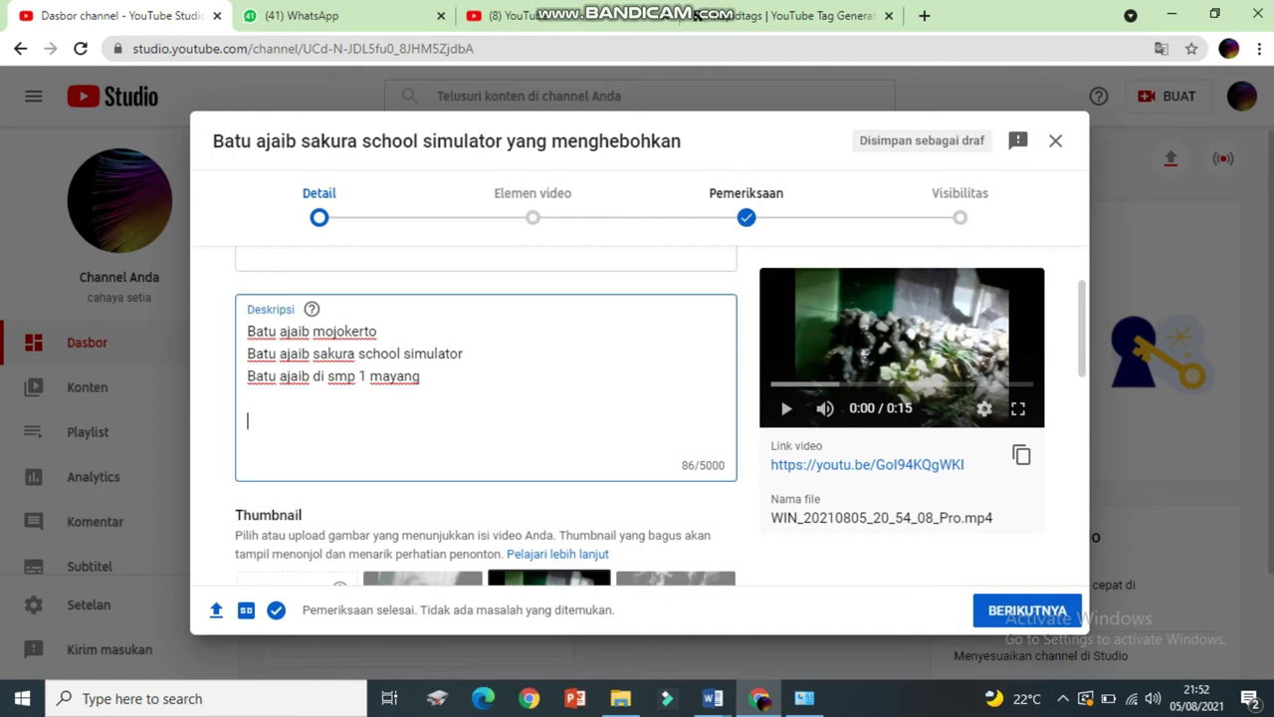
{"action": "type", "text": "bvdhbvjbvcbv"}
{"action": "key", "text": "Return"}
{"action": "type", "text": "badhvbdhvbhd"}
{"action": "key", "text": "Return"}
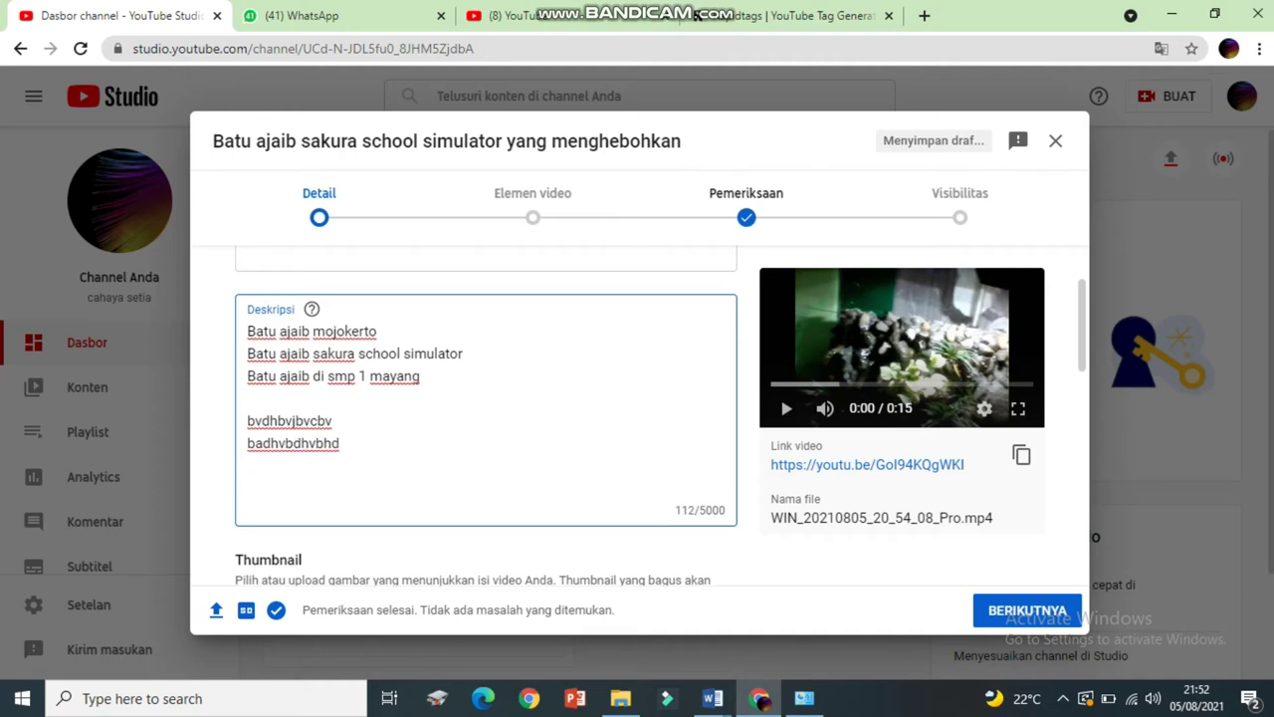
{"action": "key", "text": "Return"}
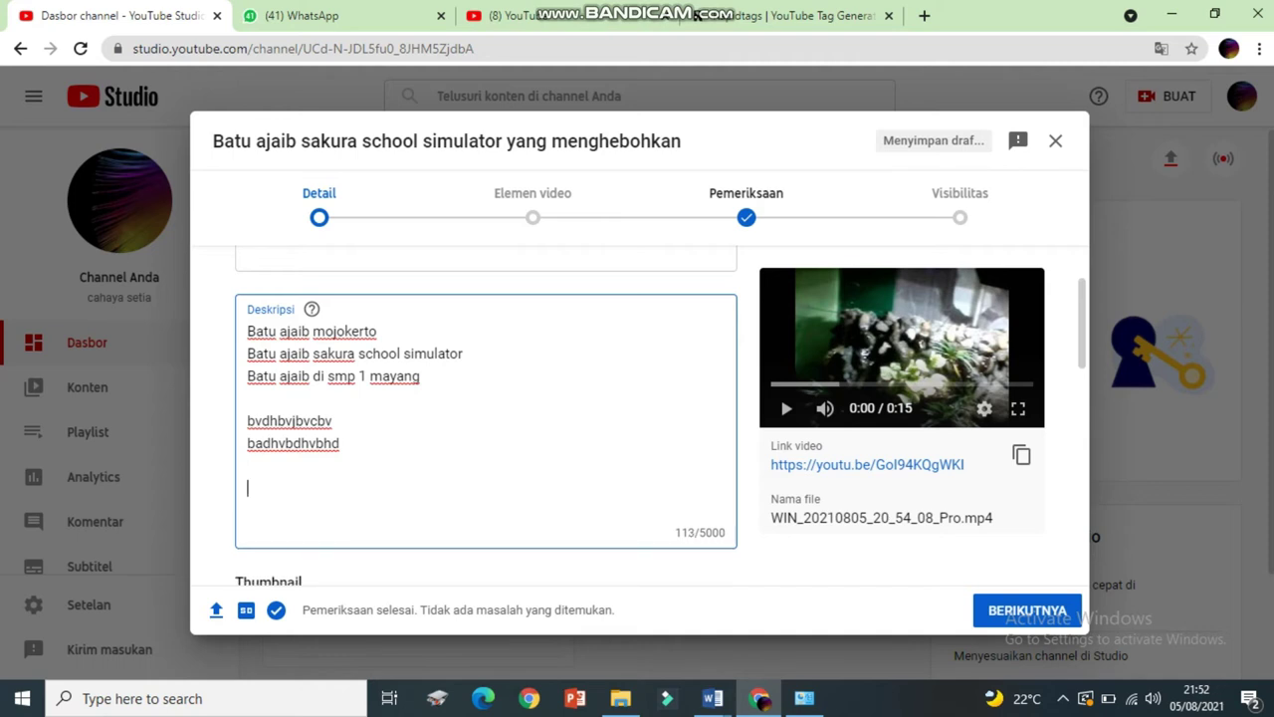
{"action": "key", "text": "Return"}
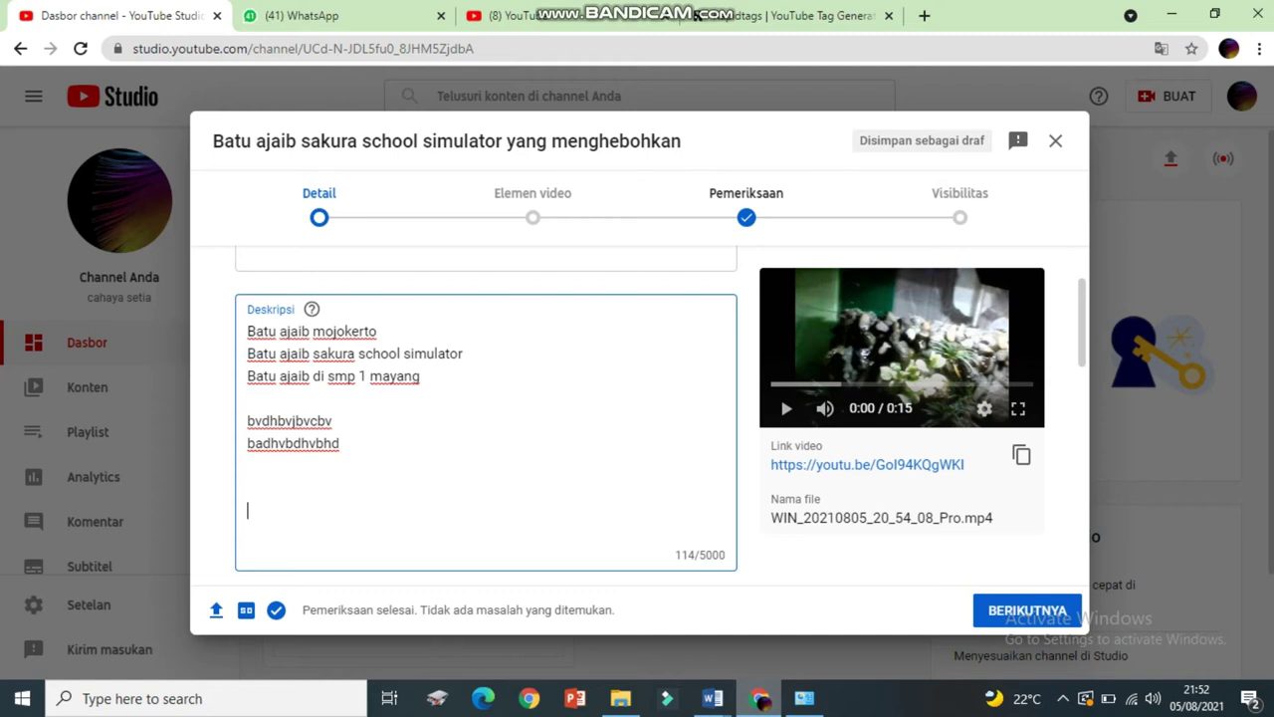
Switch to Document2 in Word and copy the two-line comma-separated keyword list below the "Key" heading
{"action": "mouse_move", "coordinate": [762, 701]}
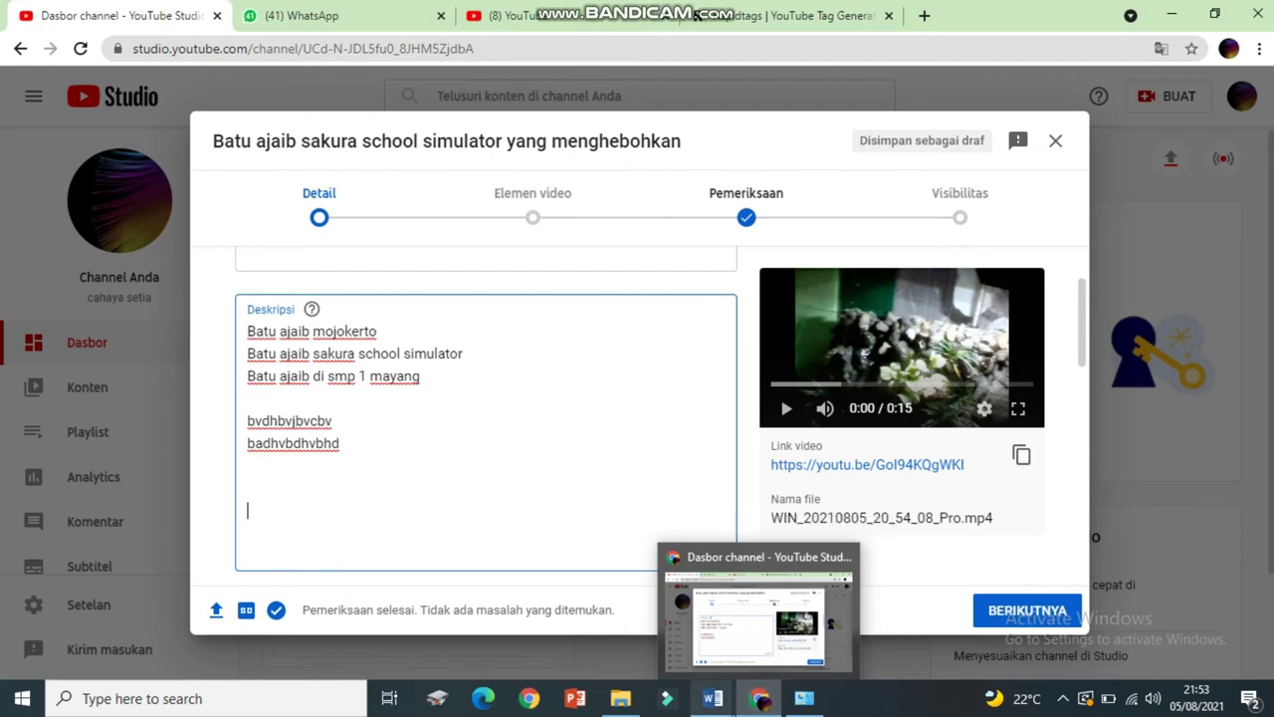
{"action": "mouse_move", "coordinate": [712, 699]}
{"action": "left_click", "coordinate": [610, 612]}
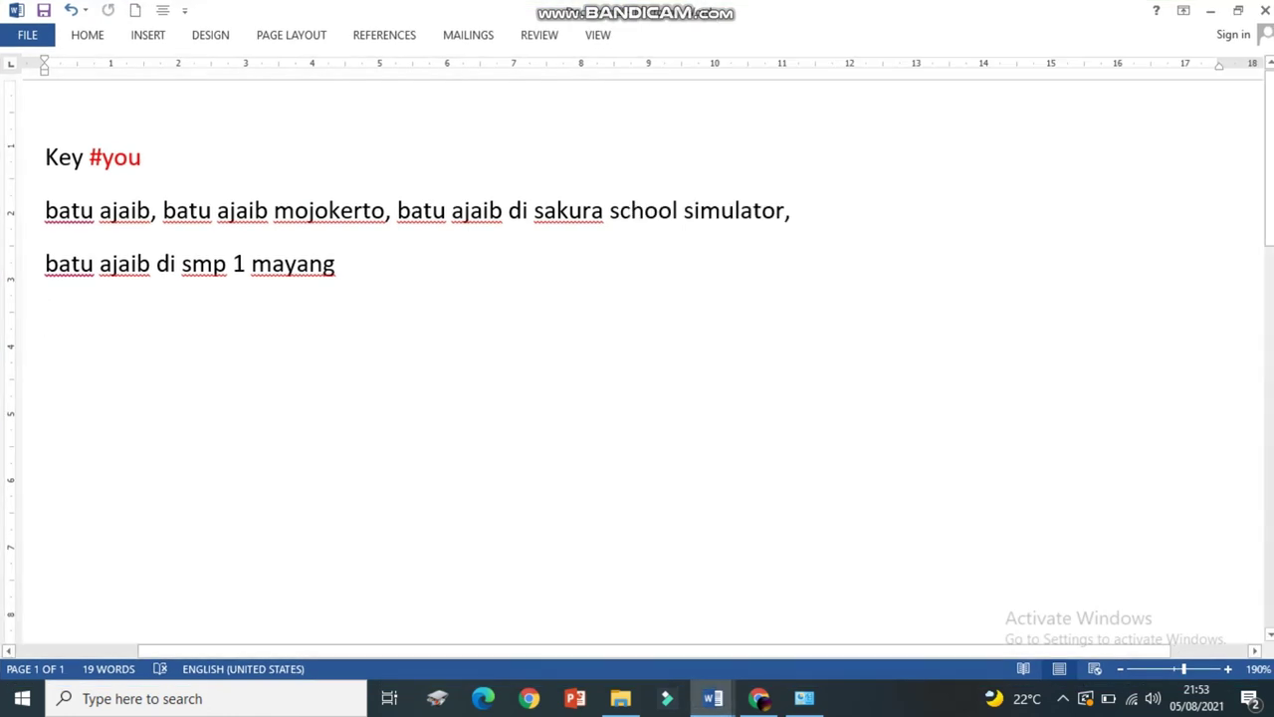
{"action": "left_click_drag", "start_coordinate": [348, 267], "coordinate": [45, 210]}
{"action": "key", "text": "ctrl+c"}
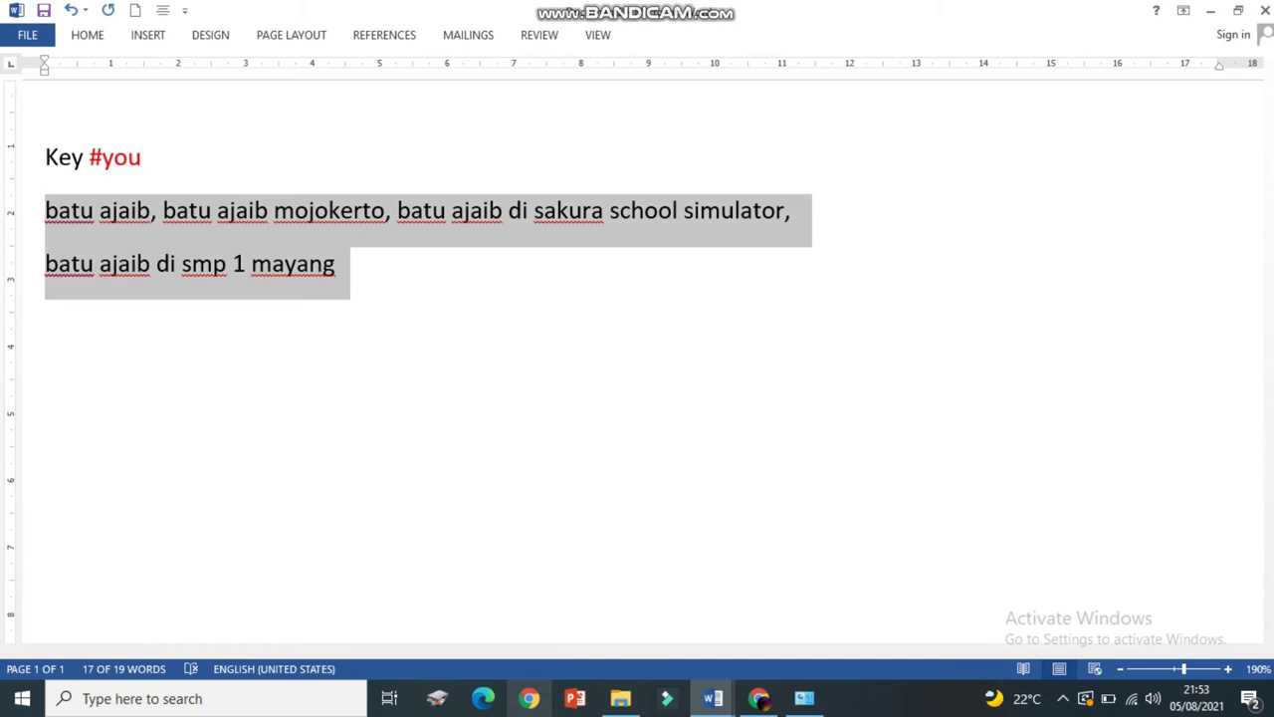
Go back to the YouTube Studio draft in Chrome and paste the Document2 keyword list at the end of the description
{"action": "mouse_move", "coordinate": [620, 698]}
{"action": "mouse_move", "coordinate": [713, 698]}
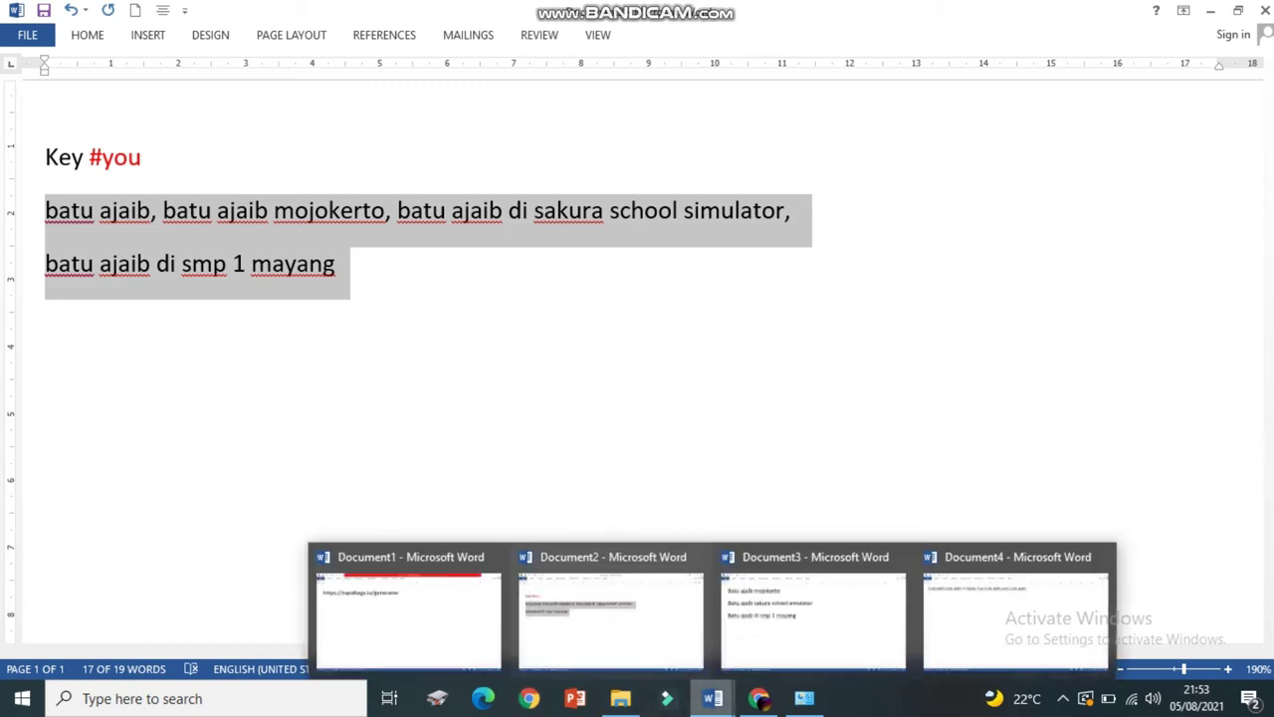
{"action": "left_click", "coordinate": [760, 698]}
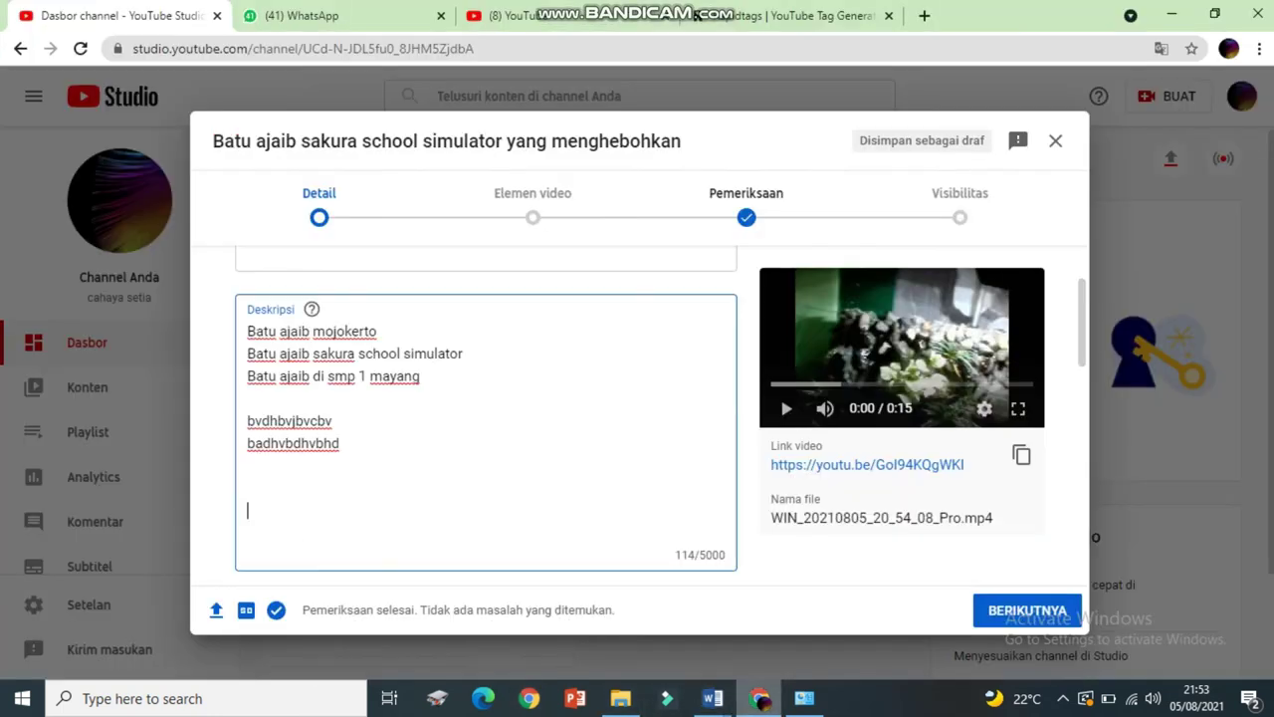
{"action": "key", "text": "ctrl+v"}
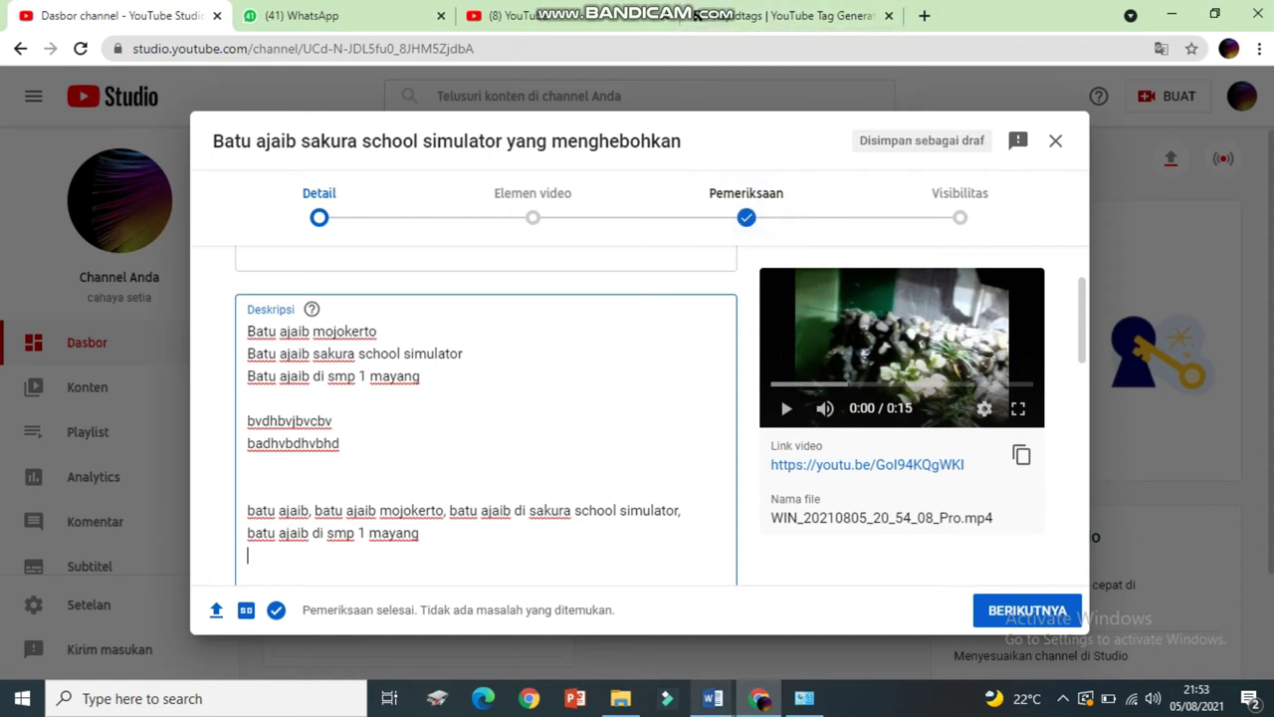
Switch to Document4 in Word and copy the line "batu ajaib,batu ajaib di dunia, foto batu ajaib,jenis batu ajaib"
{"action": "left_click", "coordinate": [712, 698]}
{"action": "mouse_move", "coordinate": [812, 612]}
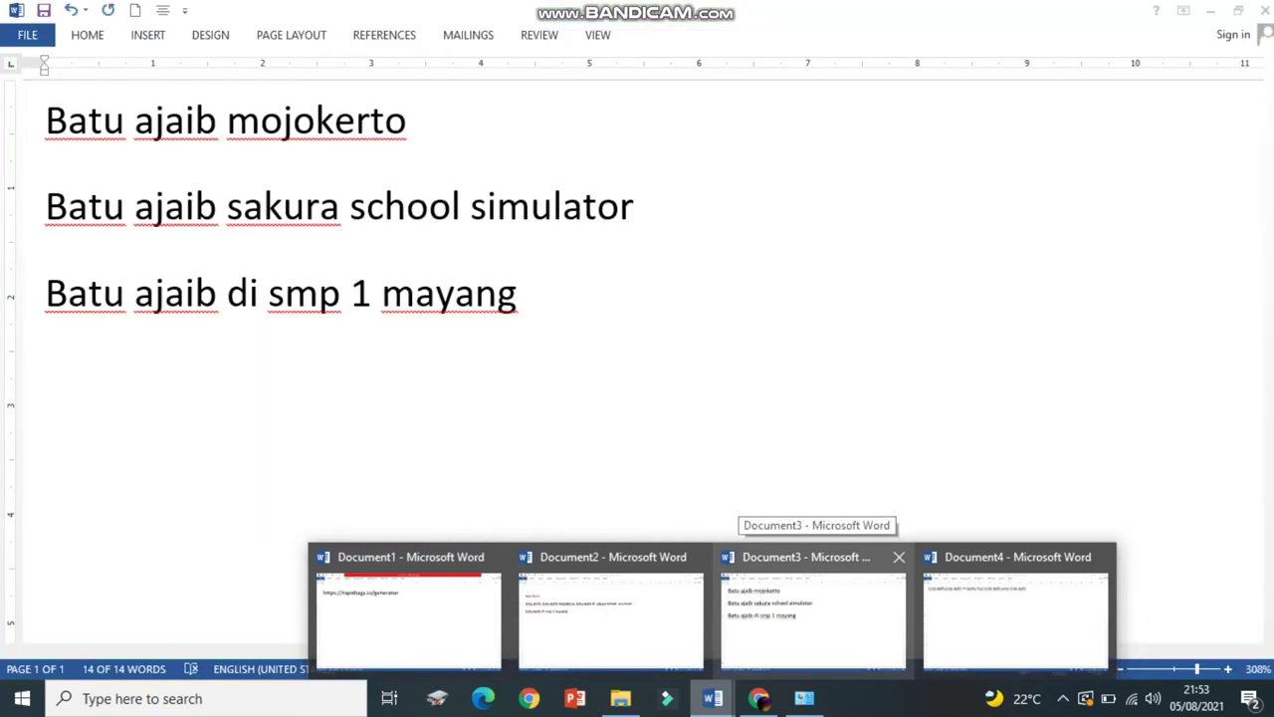
{"action": "mouse_move", "coordinate": [1016, 612]}
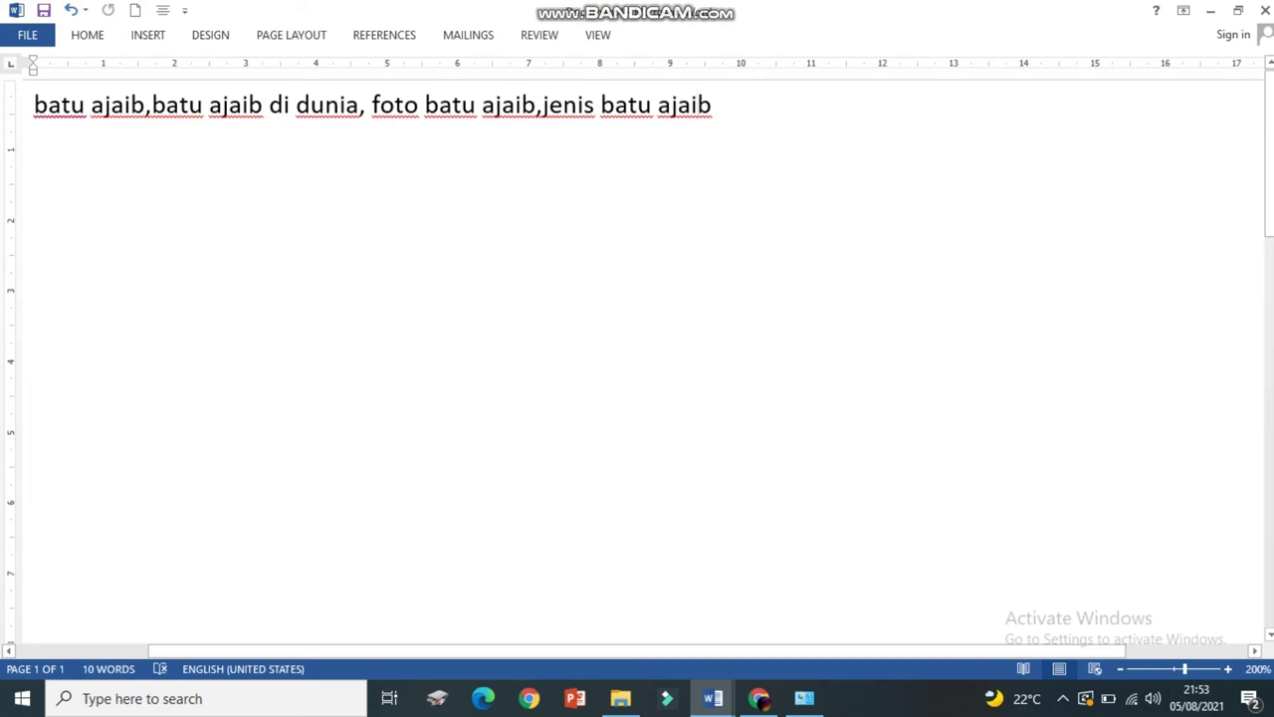
{"action": "left_click_drag", "start_coordinate": [713, 105], "coordinate": [34, 108]}
{"action": "key", "text": "ctrl+c"}
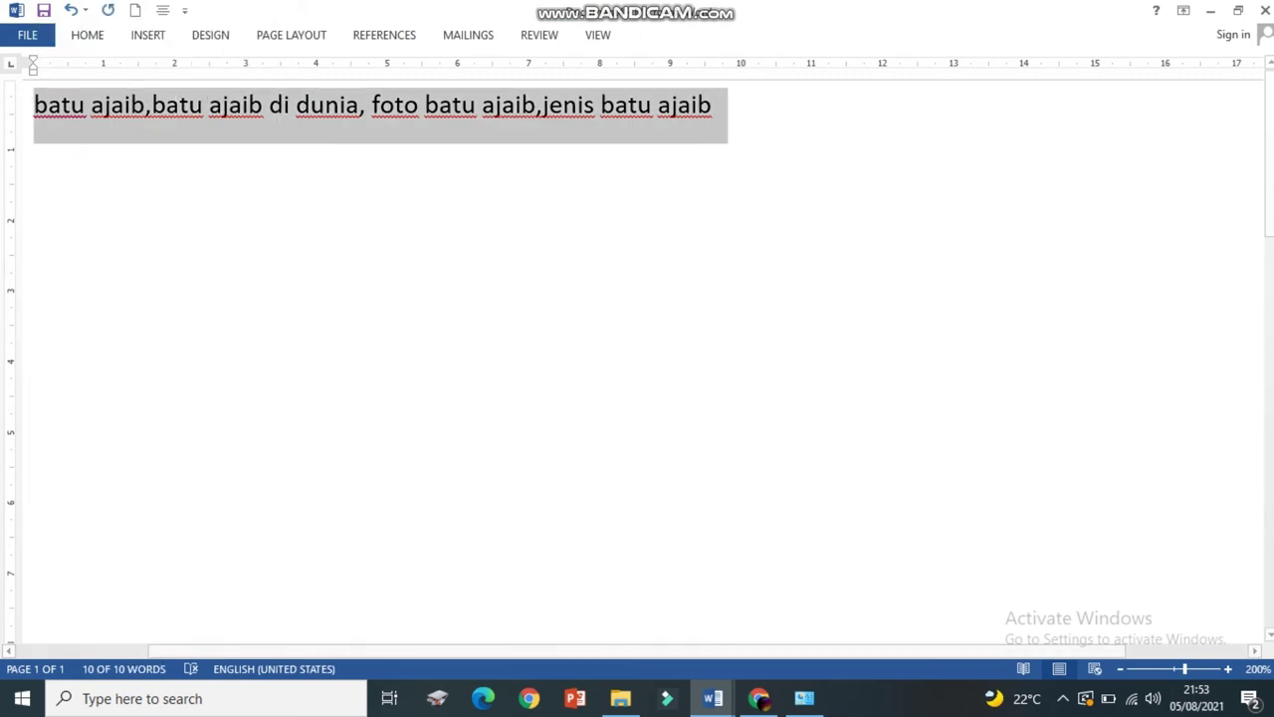
Return to the draft in Chrome and paste the Document4 keywords into the description directly after "batu ajaib di smp 1 mayang"
{"action": "left_click", "coordinate": [713, 698]}
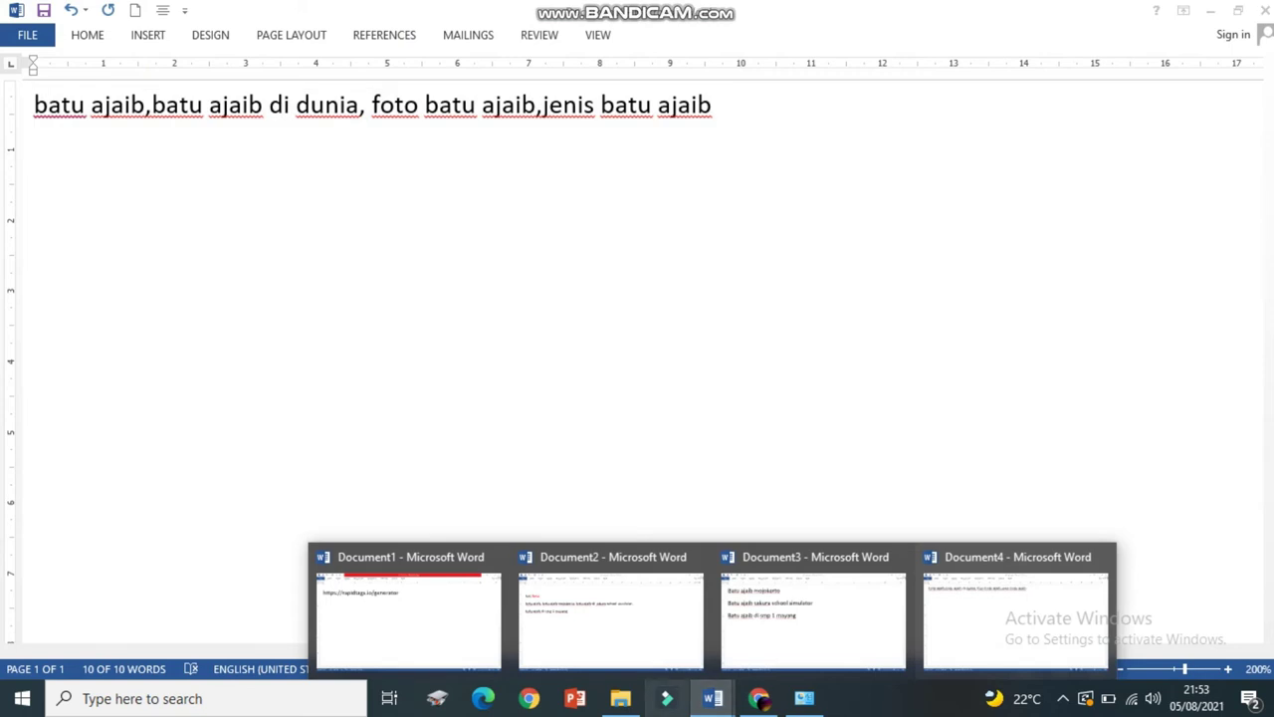
{"action": "left_click", "coordinate": [758, 698]}
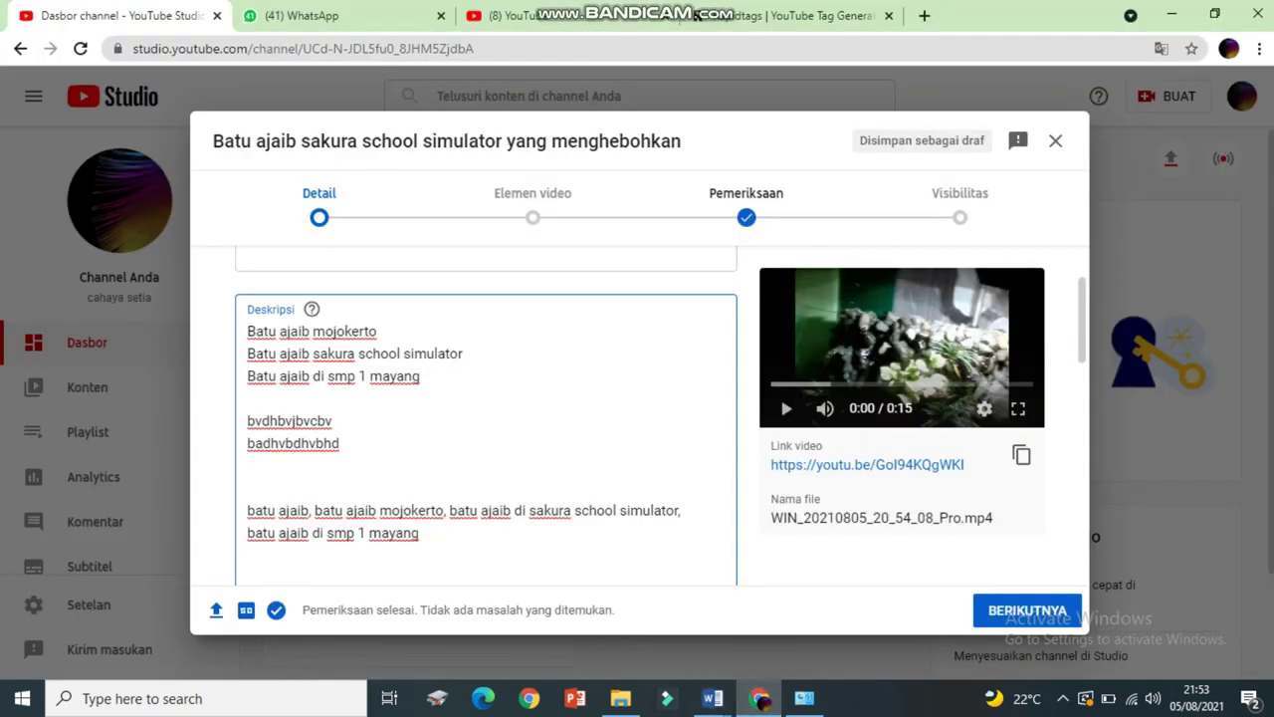
{"action": "key", "text": "ctrl+v"}
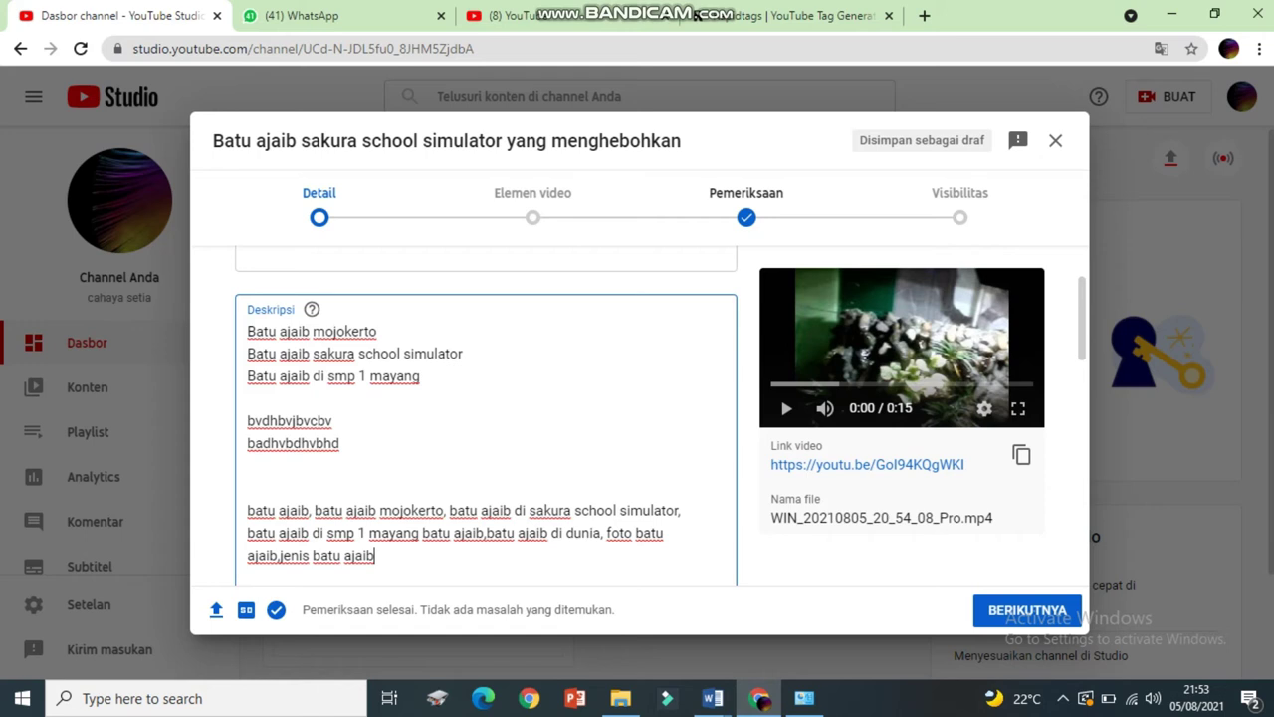
{"action": "left_click", "coordinate": [248, 509]}
{"action": "left_click_drag", "start_coordinate": [248, 510], "coordinate": [375, 555]}
{"action": "left_click", "coordinate": [374, 556]}
{"action": "left_click_drag", "start_coordinate": [248, 510], "coordinate": [483, 532]}
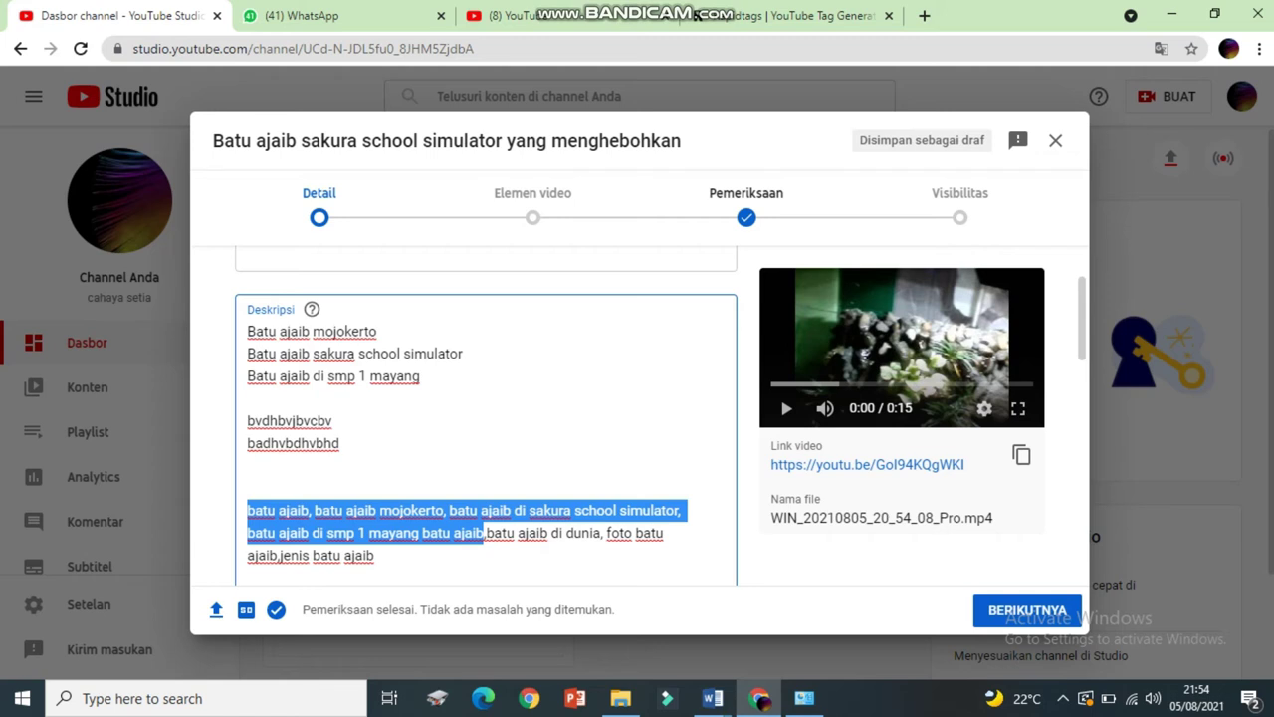
{"action": "left_click", "coordinate": [402, 532]}
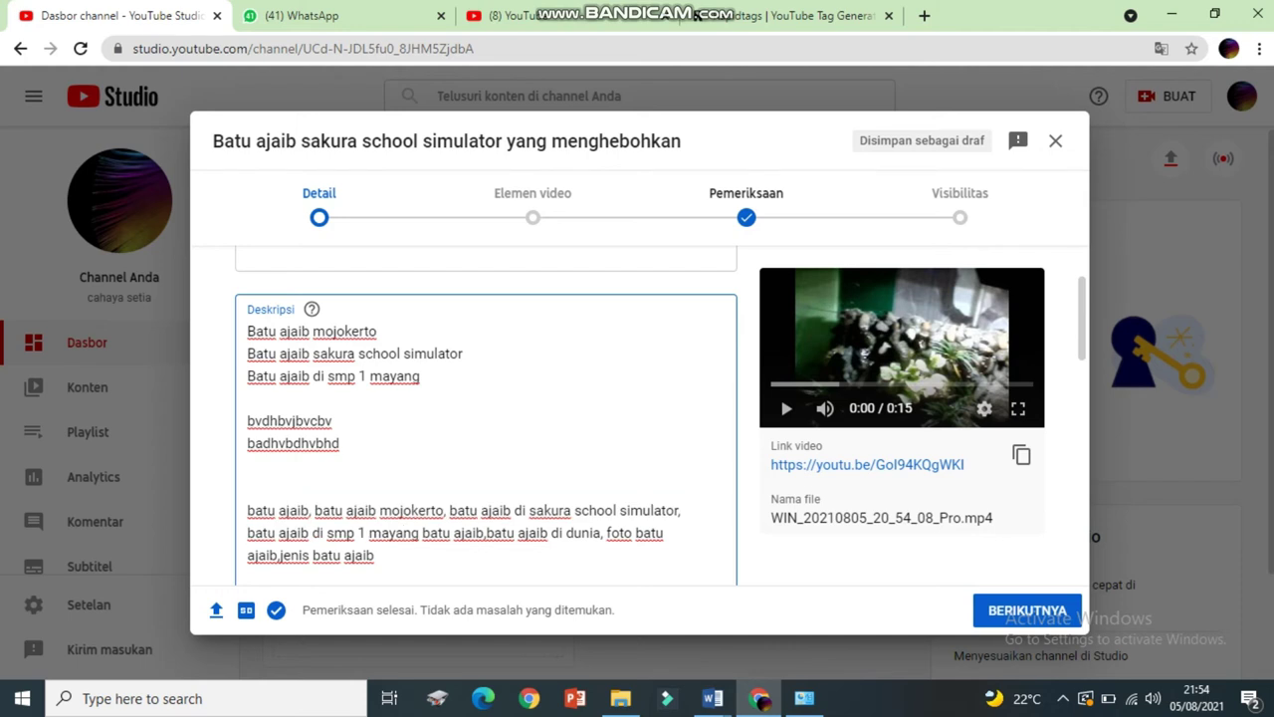
{"action": "left_click_drag", "start_coordinate": [247, 533], "coordinate": [374, 555]}
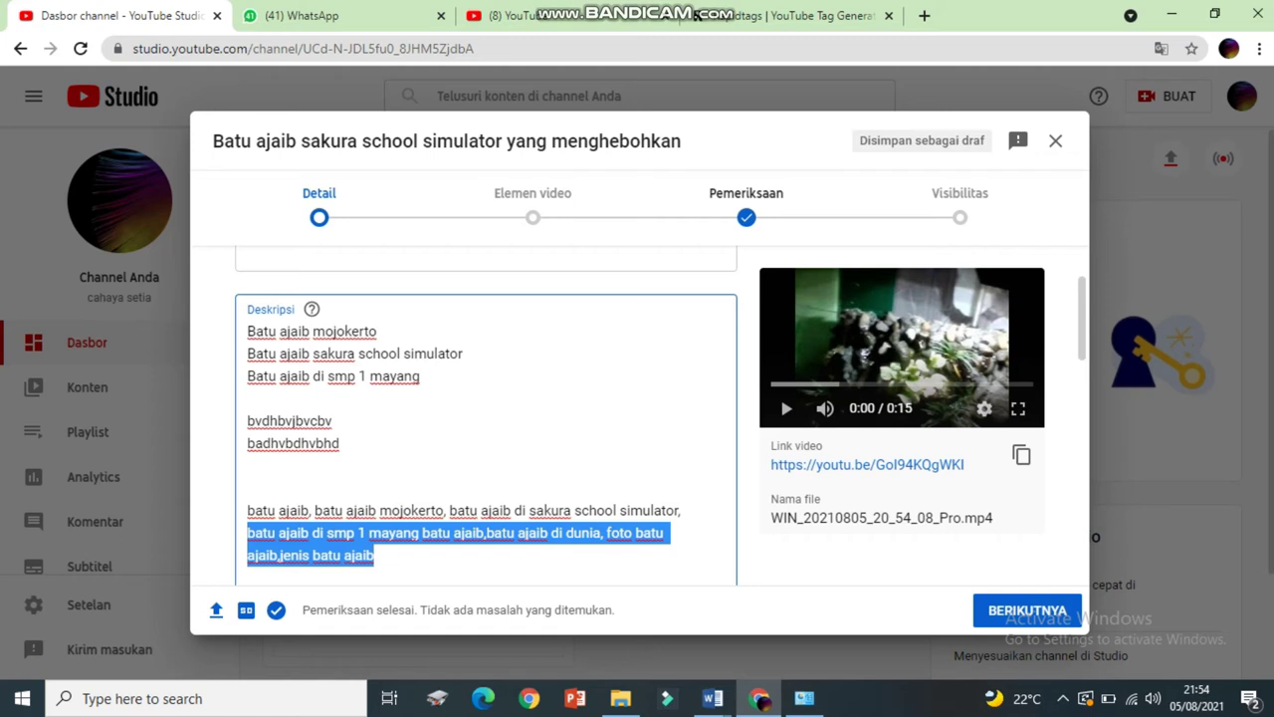
{"action": "left_click", "coordinate": [248, 465]}
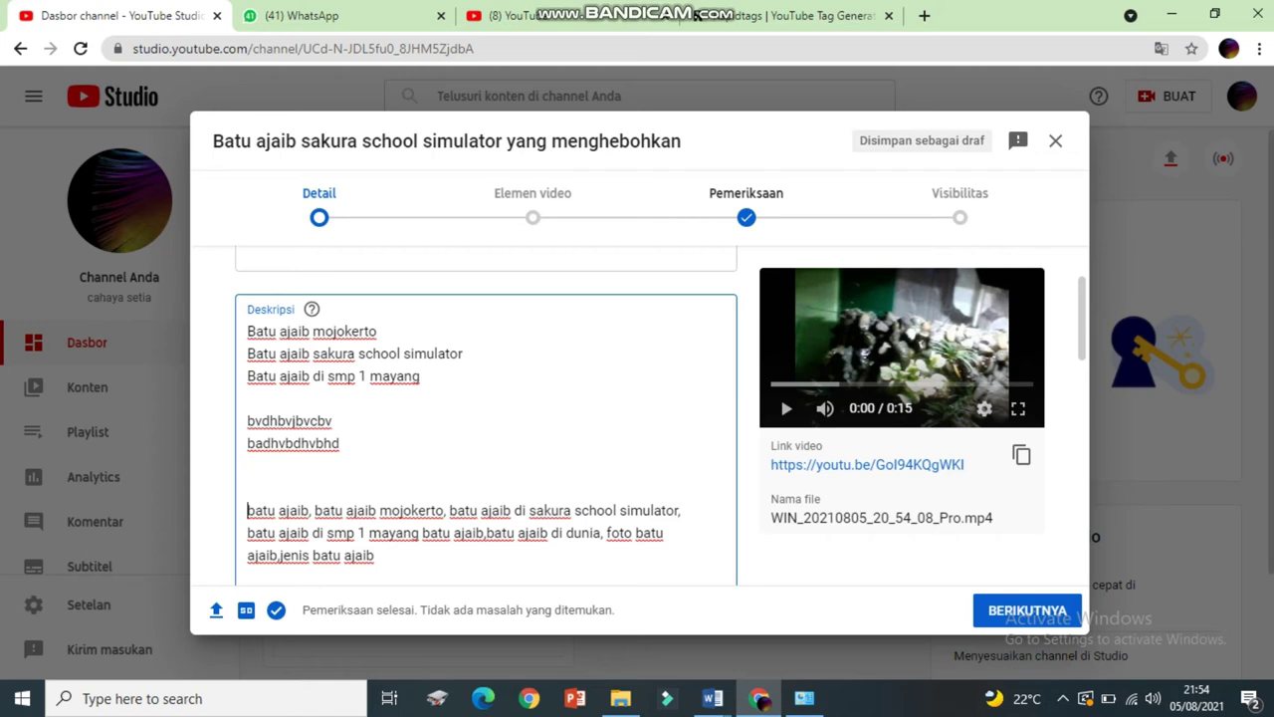
{"action": "left_click_drag", "start_coordinate": [247, 509], "coordinate": [682, 510]}
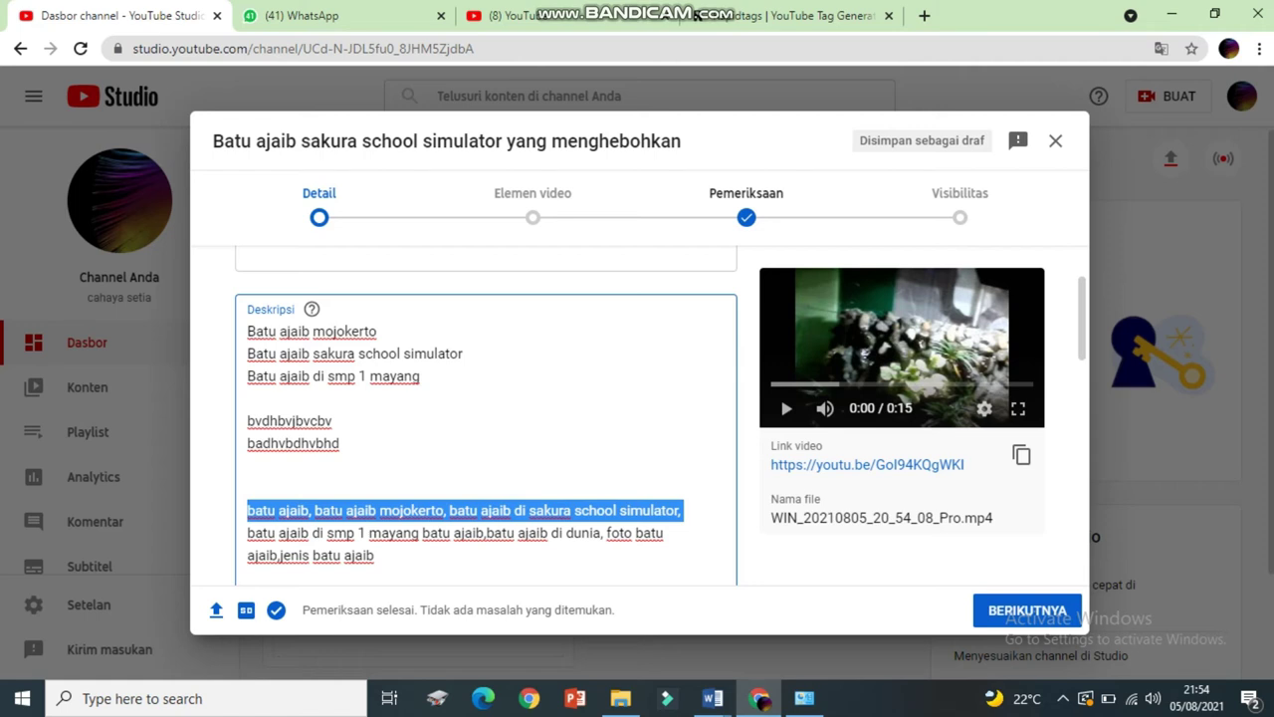
{"action": "left_click", "coordinate": [369, 533]}
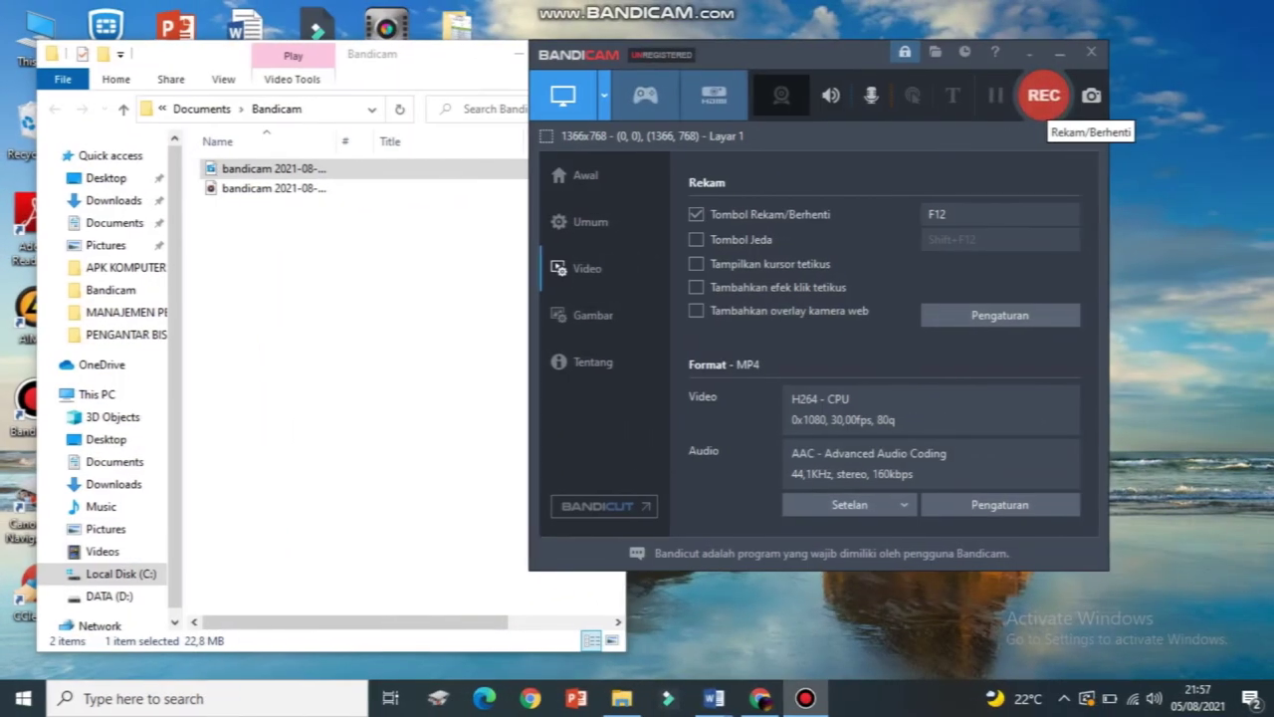
Start the screen recording in Bandicam and return to the YouTube Studio draft in Chrome
{"action": "left_click", "coordinate": [1042, 95]}
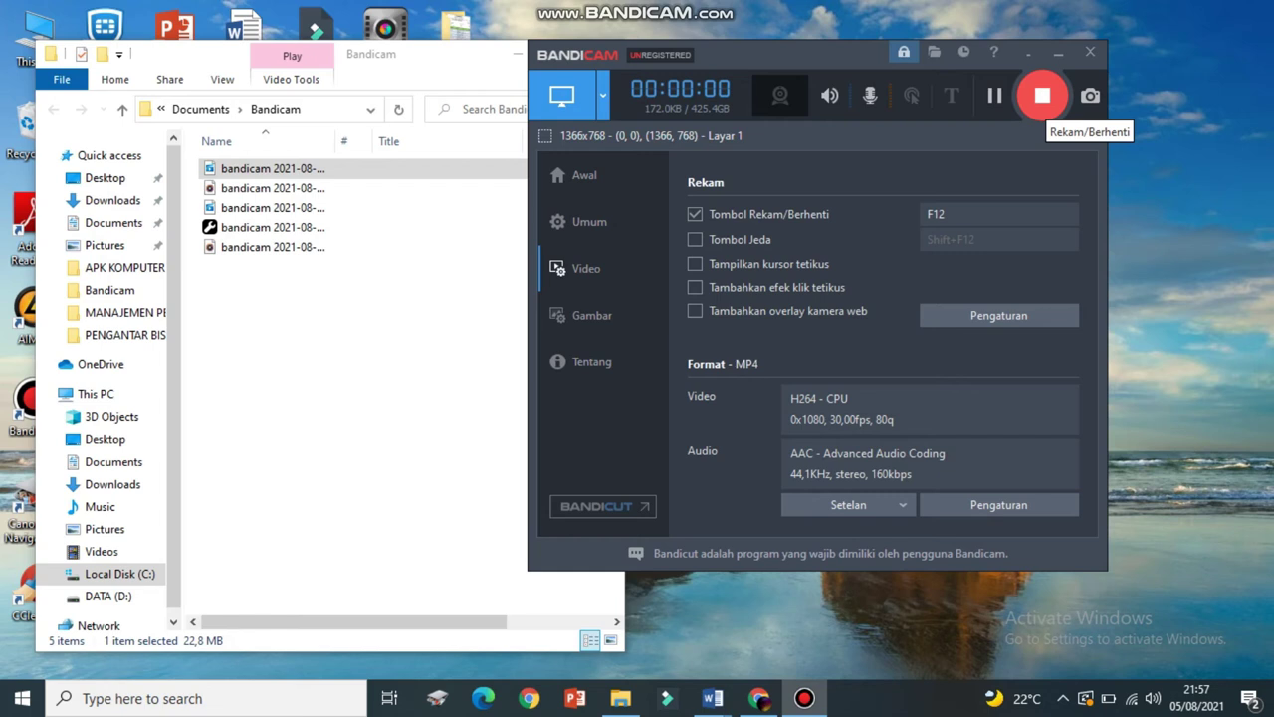
{"action": "left_click", "coordinate": [1058, 52]}
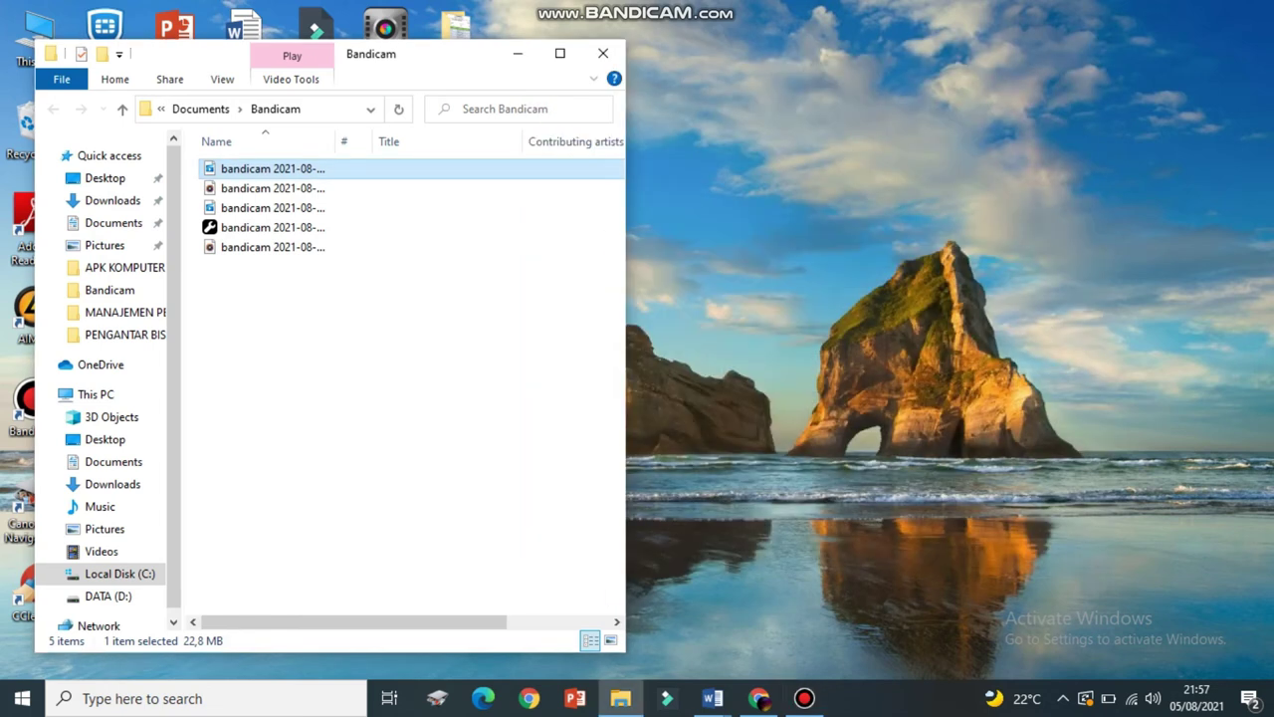
{"action": "left_click", "coordinate": [713, 698]}
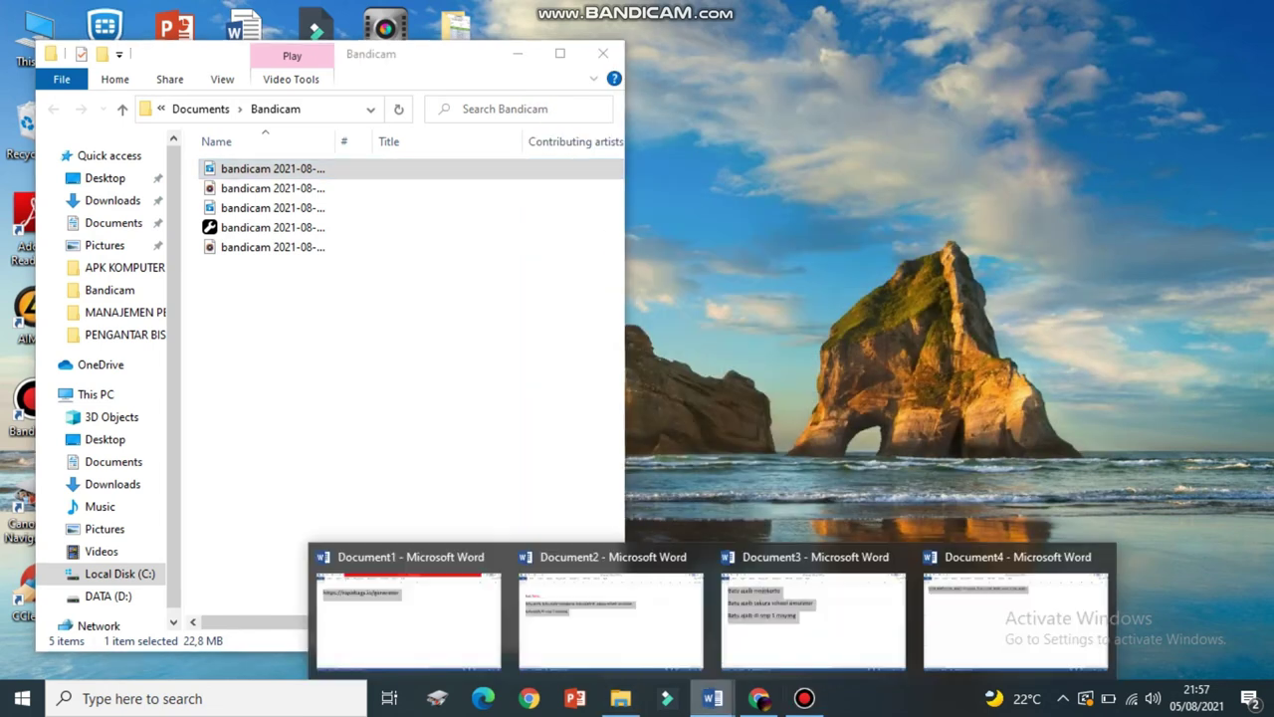
{"action": "left_click", "coordinate": [758, 698]}
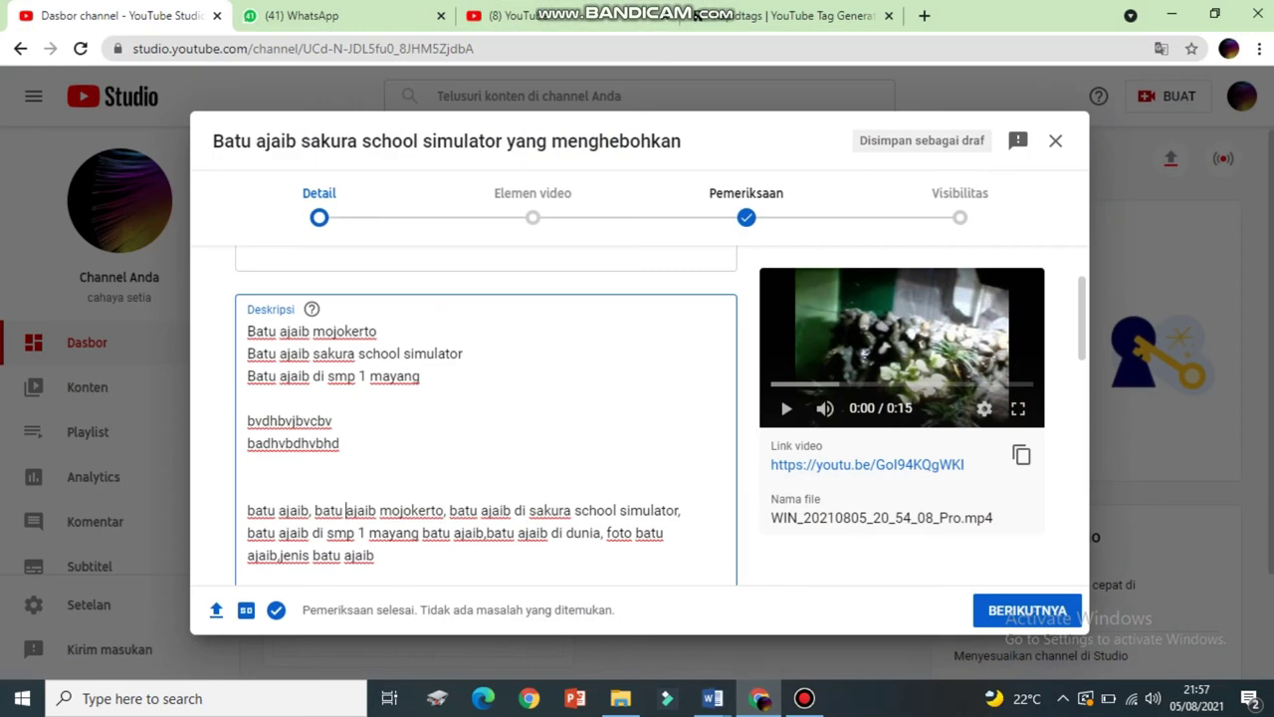
In the description's keyword list, join "batu ajaib mojokerto" into "batuajaibmojokerto" and remove the space after the comma that follows it
{"action": "key", "text": "BackSpace"}
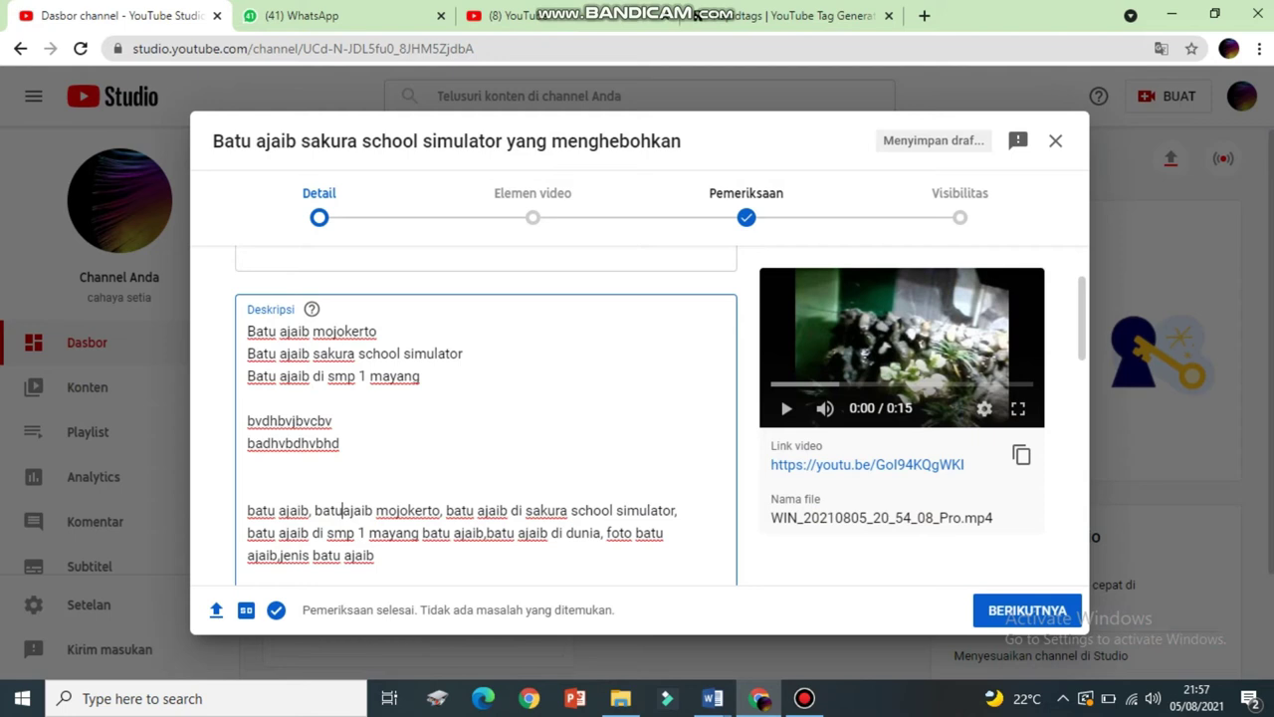
{"action": "left_click", "coordinate": [376, 510]}
{"action": "key", "text": "BackSpace"}
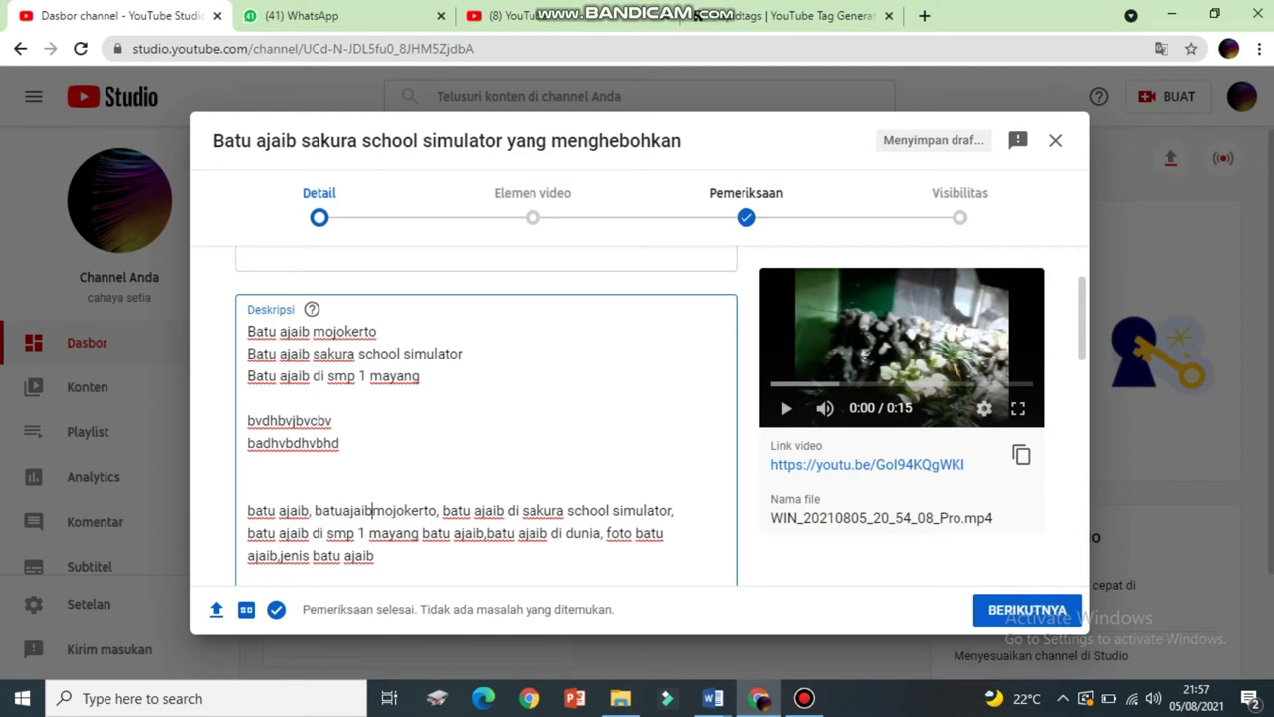
{"action": "left_click", "coordinate": [442, 509]}
{"action": "key", "text": "BackSpace"}
{"action": "key", "text": "BackSpace"}
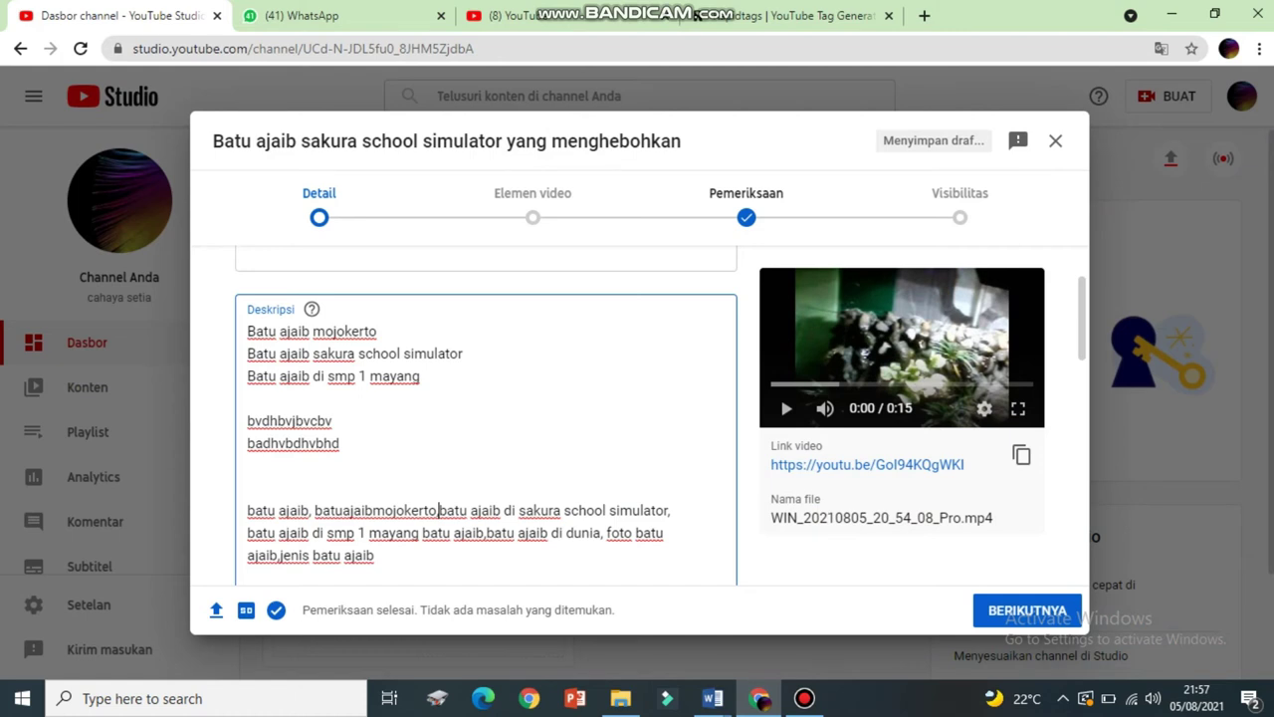
{"action": "type", "text": ","}
Remove the spaces between "ajaib", "di", "sakura", "school" and "simulator" in the third keyword
{"action": "key", "text": "ctrl+Right"}
{"action": "key", "text": "ctrl+Right"}
{"action": "key", "text": "BackSpace"}
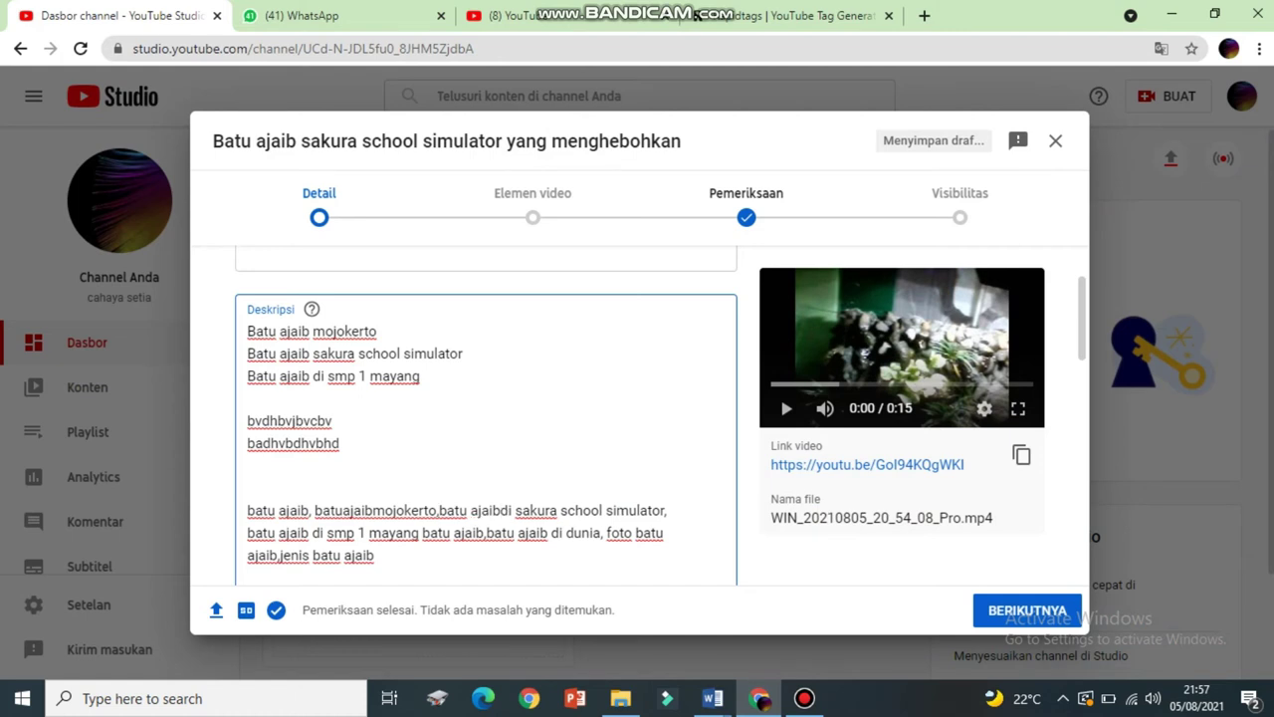
{"action": "key", "text": "ctrl+Right"}
{"action": "key", "text": "BackSpace"}
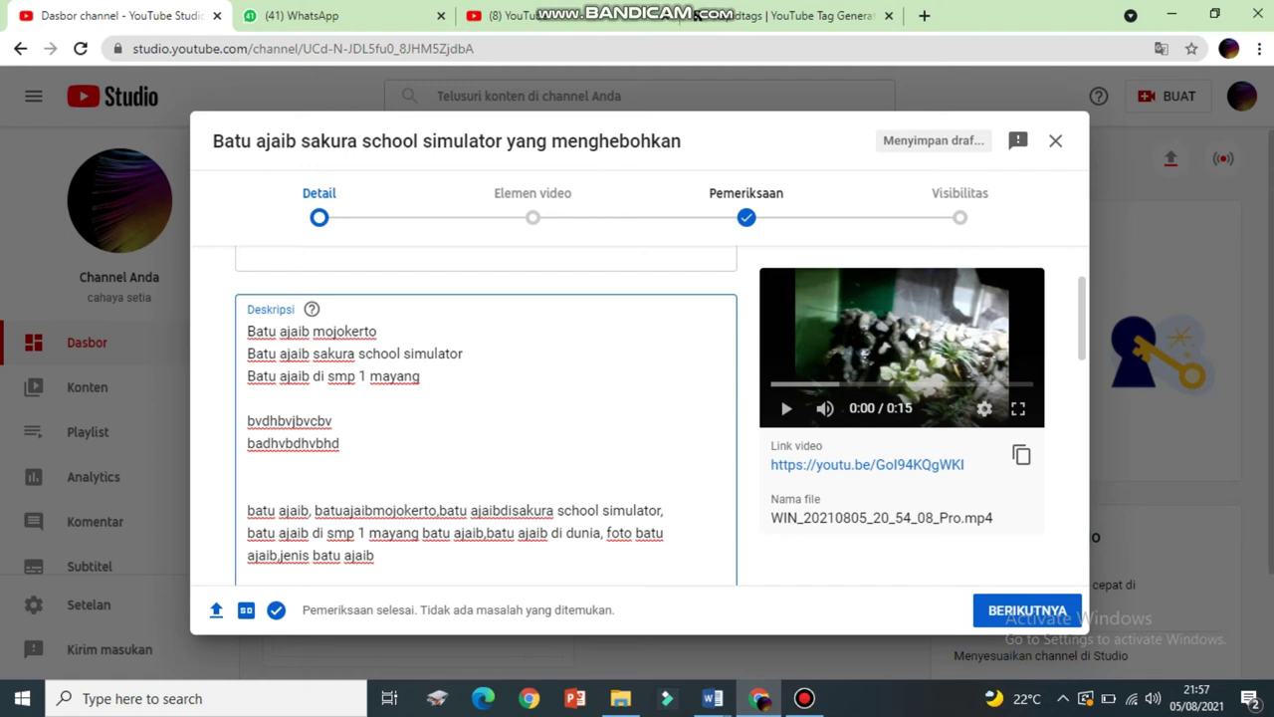
{"action": "key", "text": "ctrl+Right"}
{"action": "key", "text": "BackSpace"}
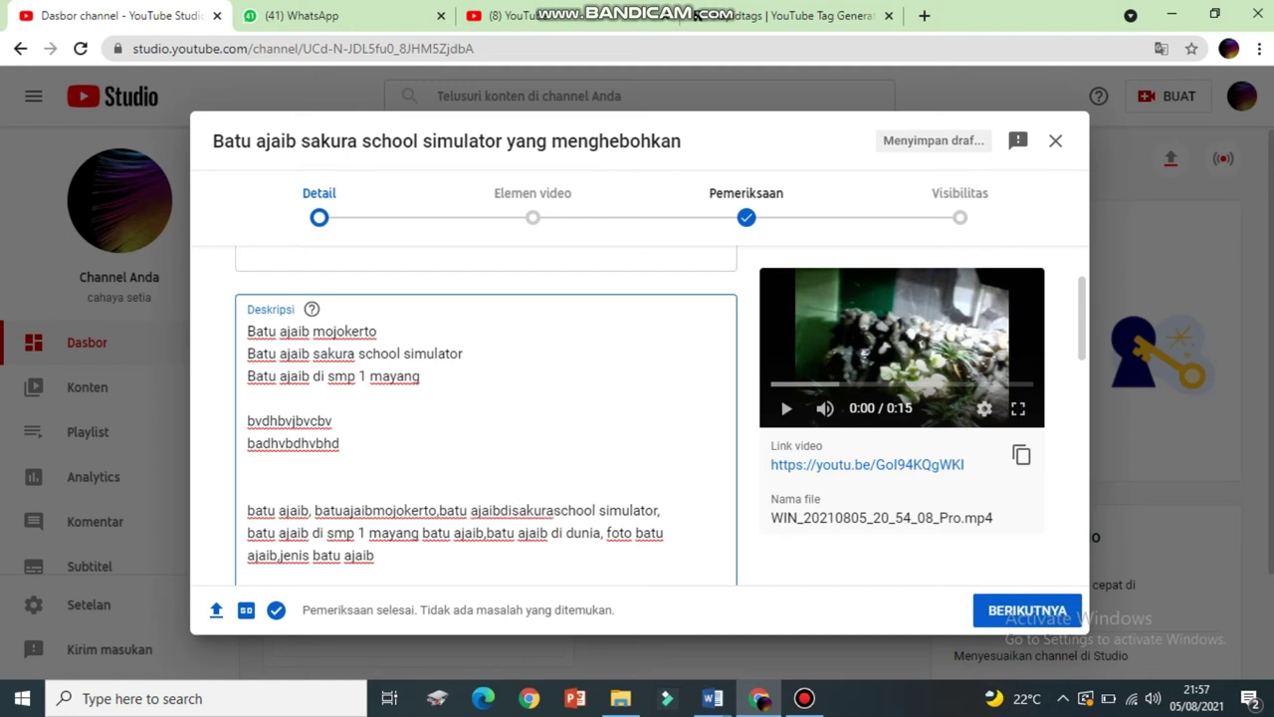
{"action": "key", "text": "ctrl+Right"}
{"action": "key", "text": "BackSpace"}
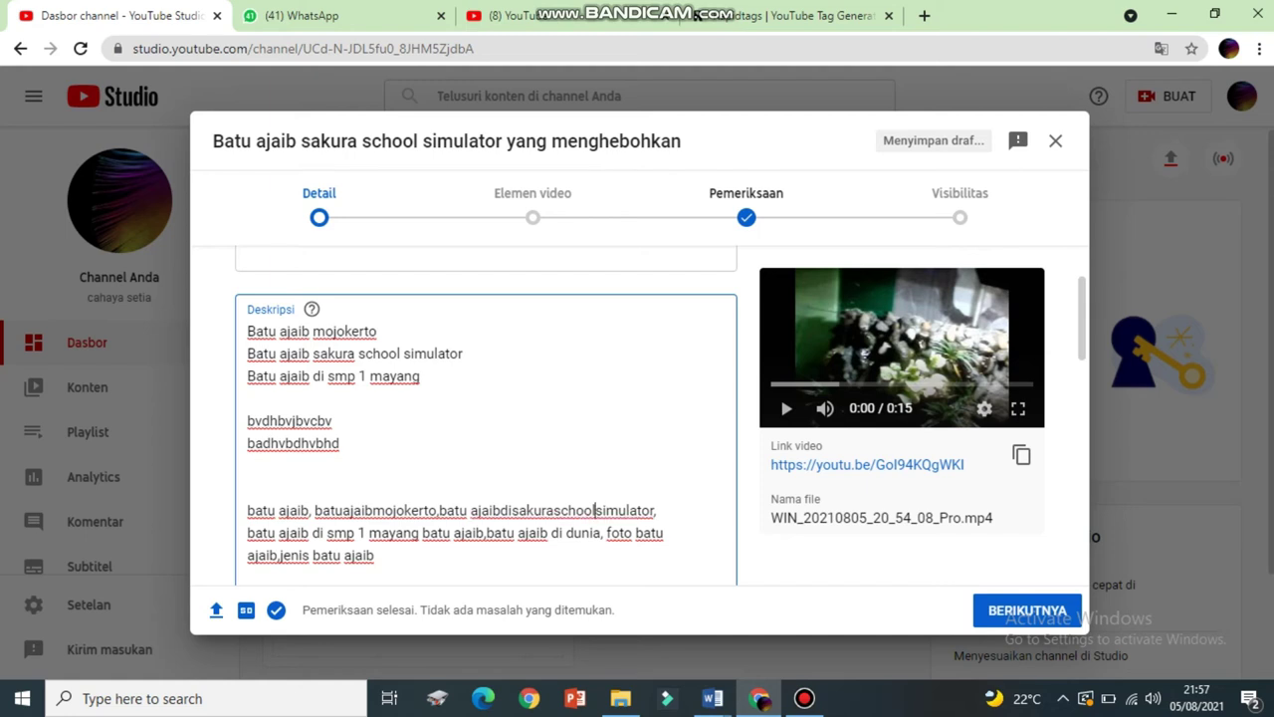
Join "batu ajaib di" into "batuajaibdi" at the start of the smp 1 mayang keyword
{"action": "key", "text": "BackSpace"}
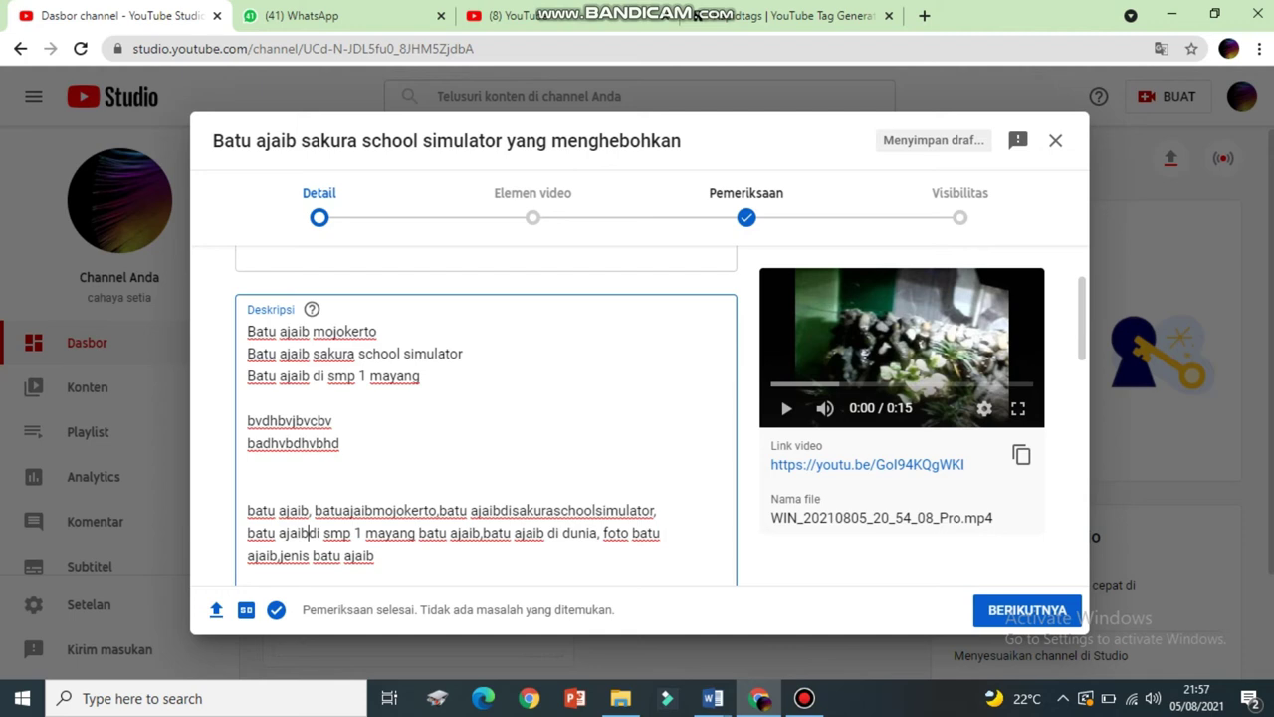
{"action": "left_click", "coordinate": [278, 532]}
{"action": "key", "text": "BackSpace"}
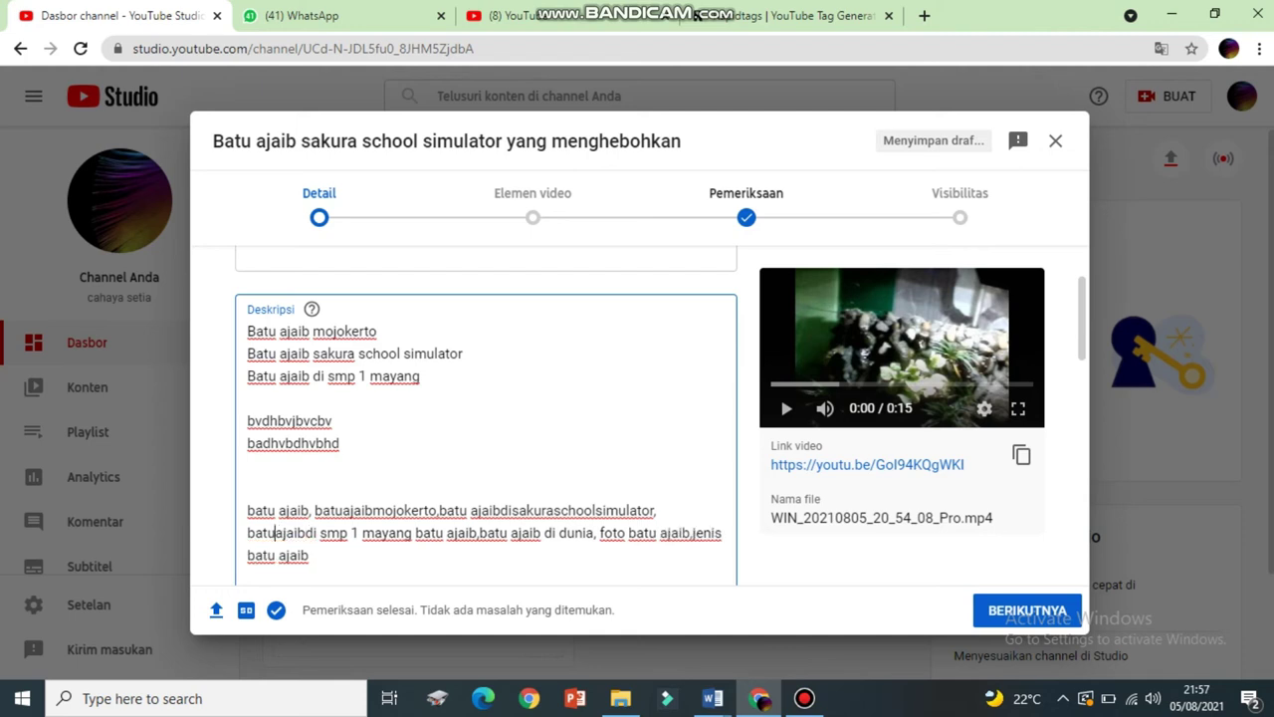
{"action": "left_click", "coordinate": [804, 698]}
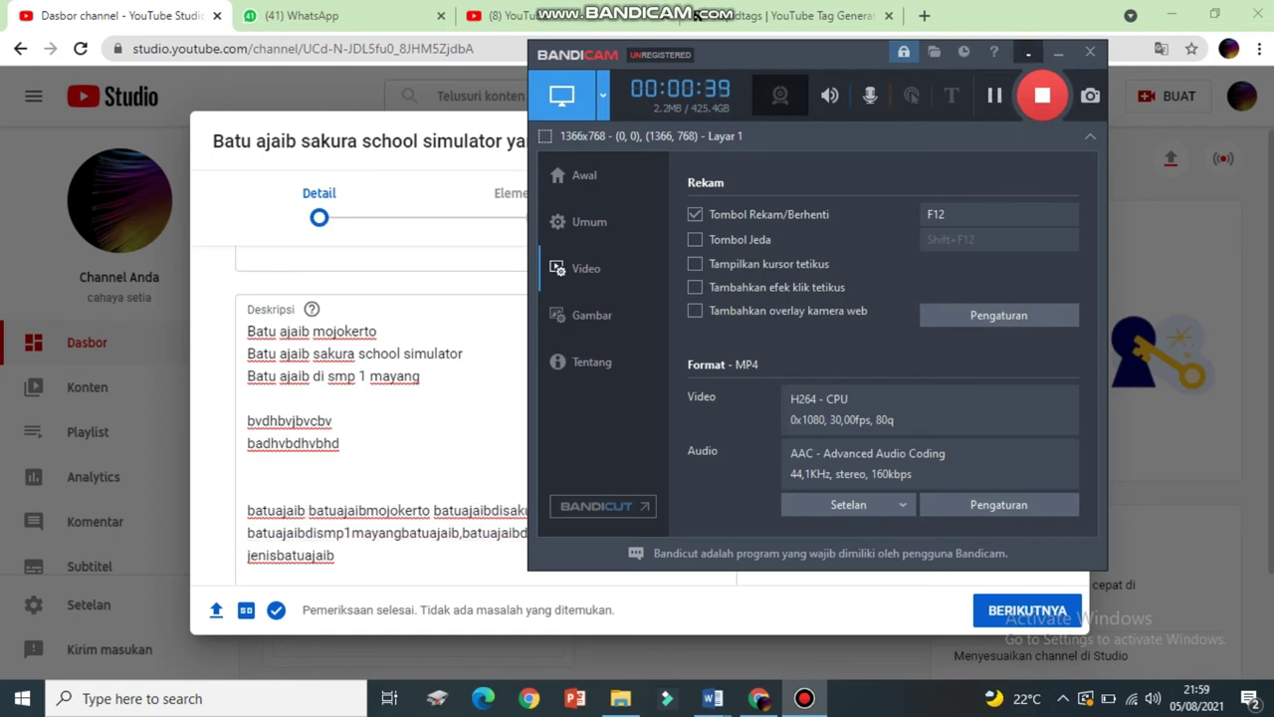
{"action": "left_click", "coordinate": [1029, 52]}
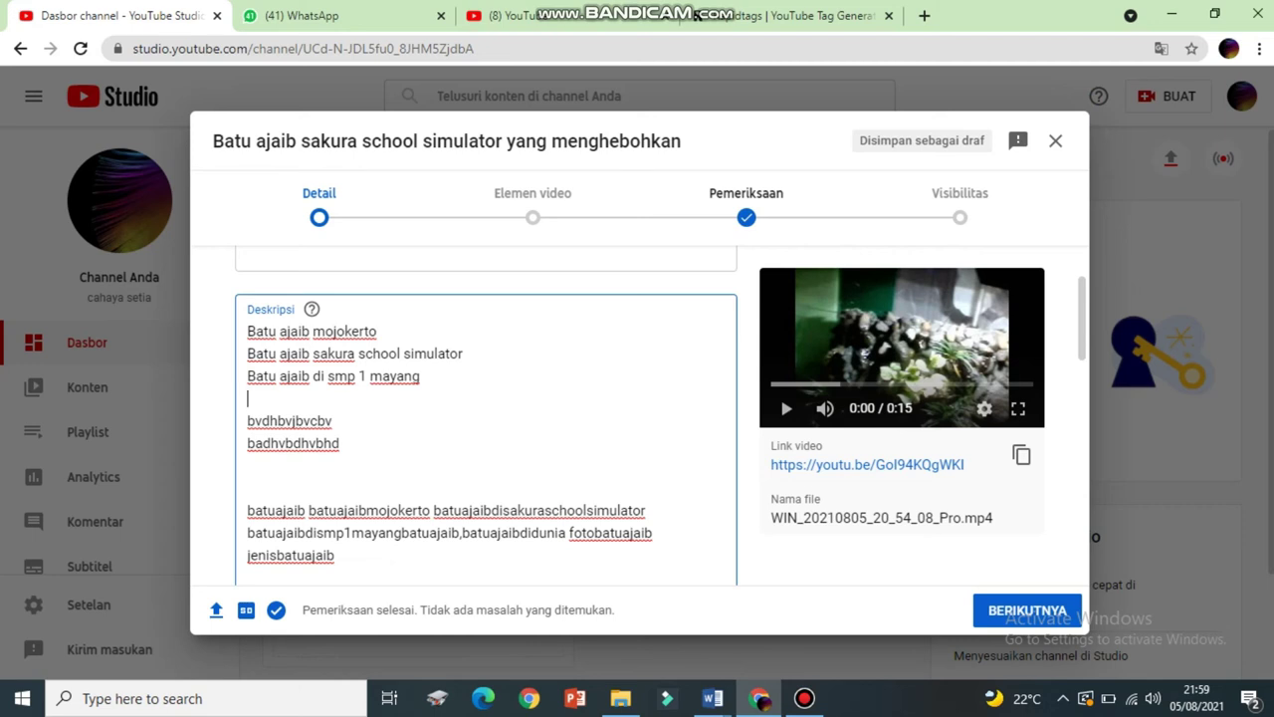
Replace the comma between "batuajaibdismp1mayangbatuajaib" and "batuajaibdidunia" with a space
{"action": "left_click_drag", "start_coordinate": [246, 510], "coordinate": [326, 554]}
{"action": "left_click", "coordinate": [417, 533]}
{"action": "left_click", "coordinate": [462, 533]}
{"action": "key", "text": "BackSpace"}
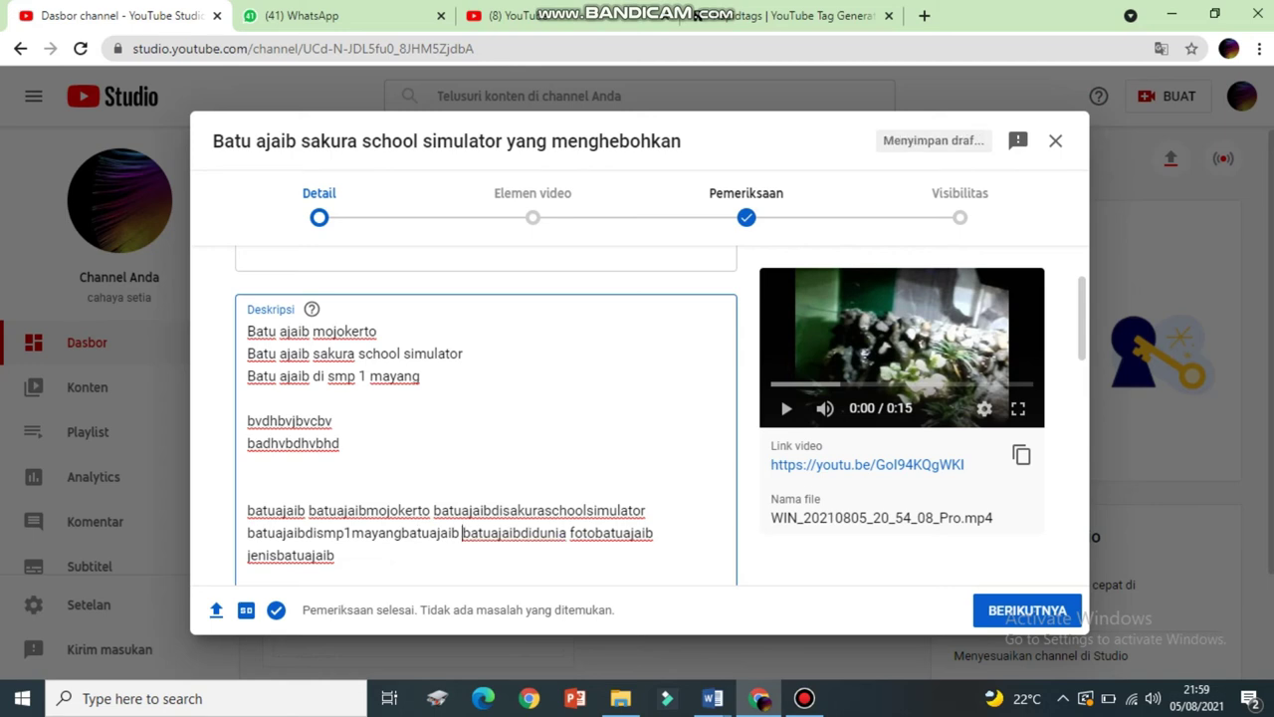
Add "#" in front of "batuajaib", "batuajaibmojokerto" and "batuajaibdisakuraschoolsimulator" in the description
{"action": "left_click", "coordinate": [248, 509]}
{"action": "type", "text": "#"}
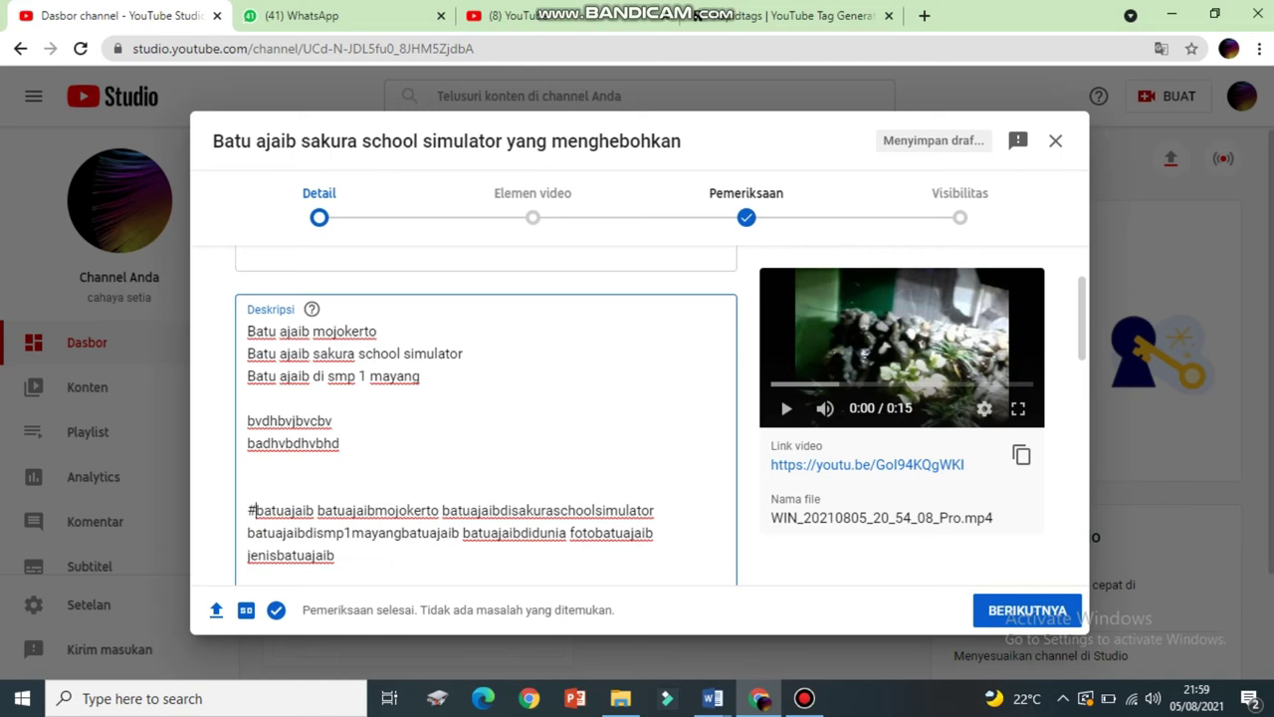
{"action": "left_click", "coordinate": [316, 509]}
{"action": "type", "text": "#"}
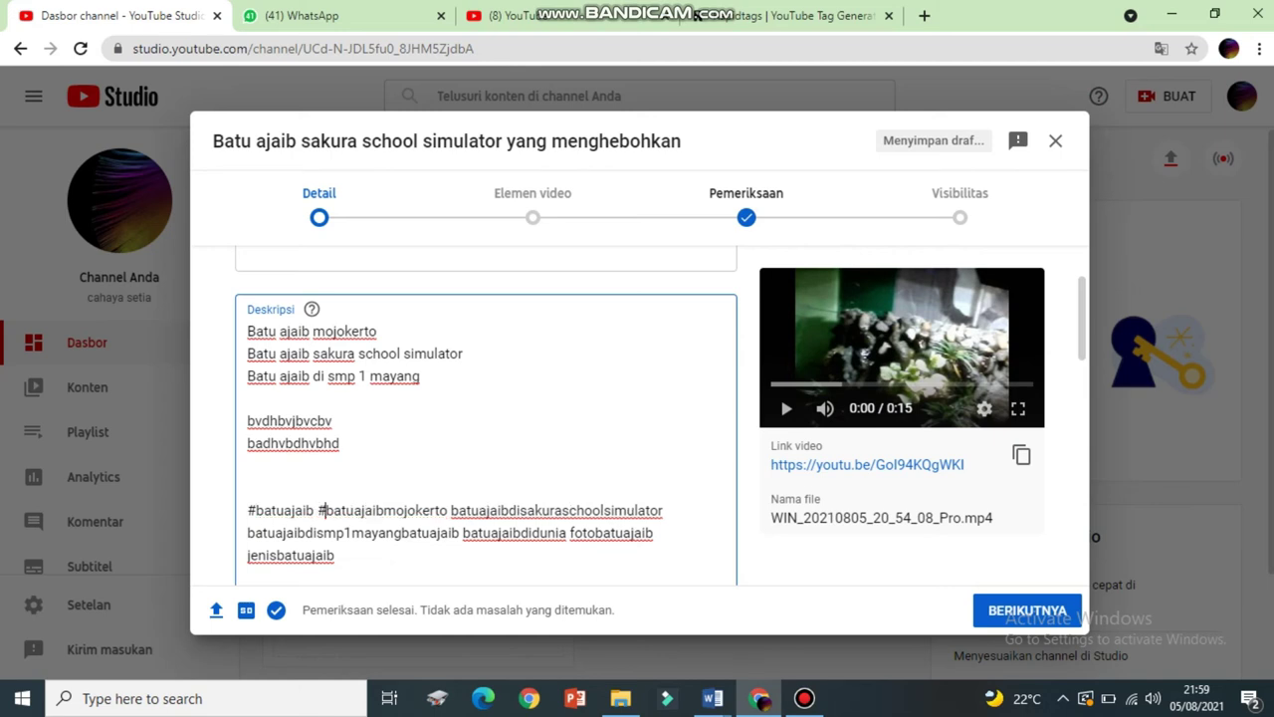
{"action": "type", "text": "#"}
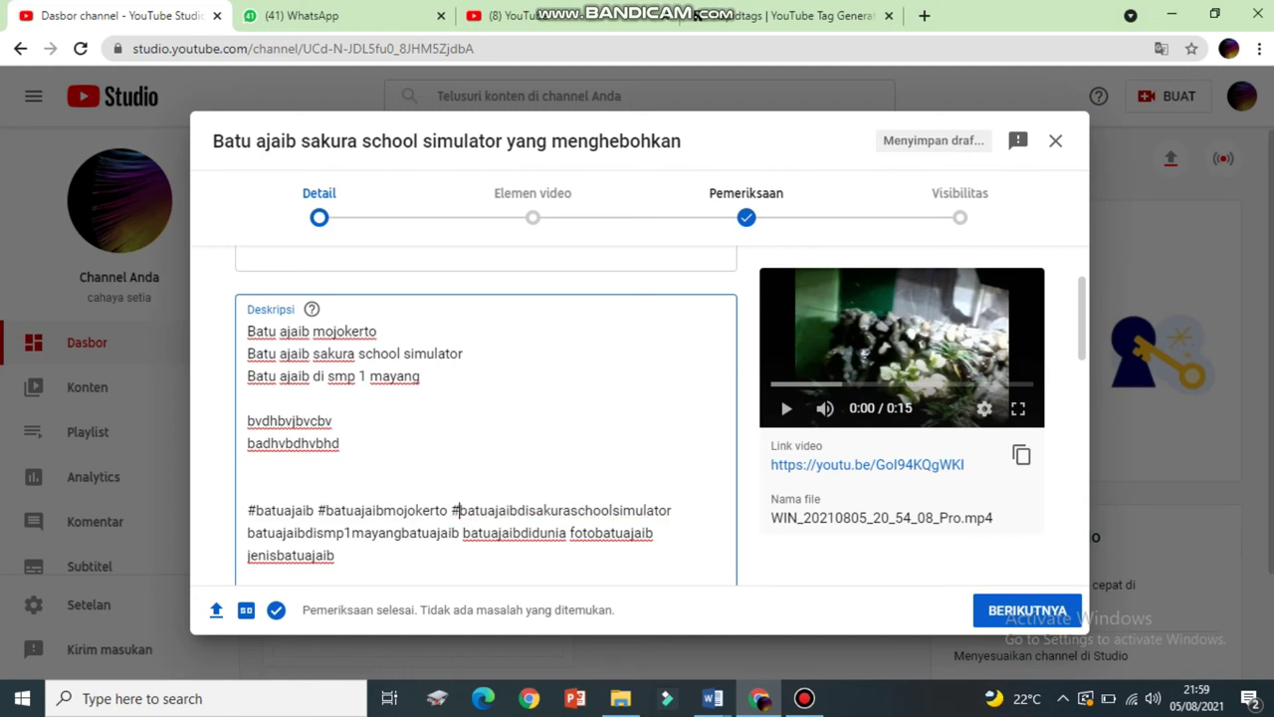
Add "#" in front of "batuajaibdismp1mayangbatuajaib", "batuajaibdidunia", "fotobatuajaib" and "jenisbatuajaib"
{"action": "type", "text": "#"}
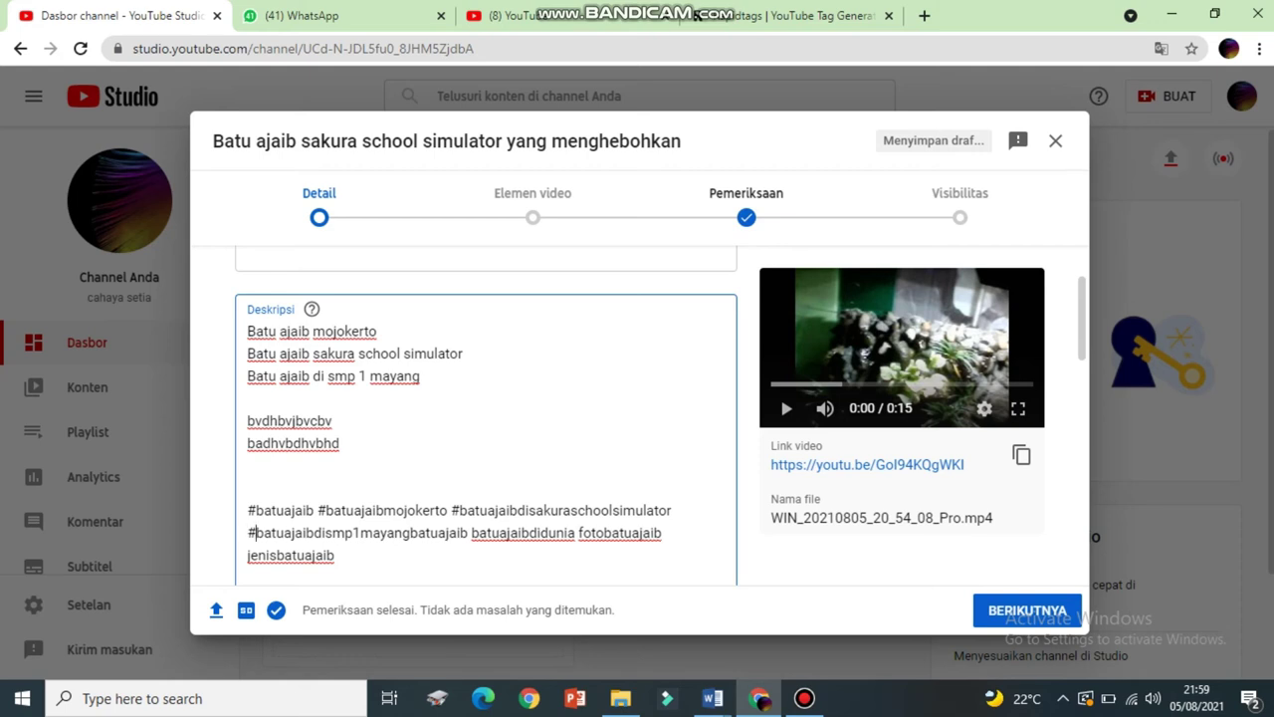
{"action": "type", "text": "#"}
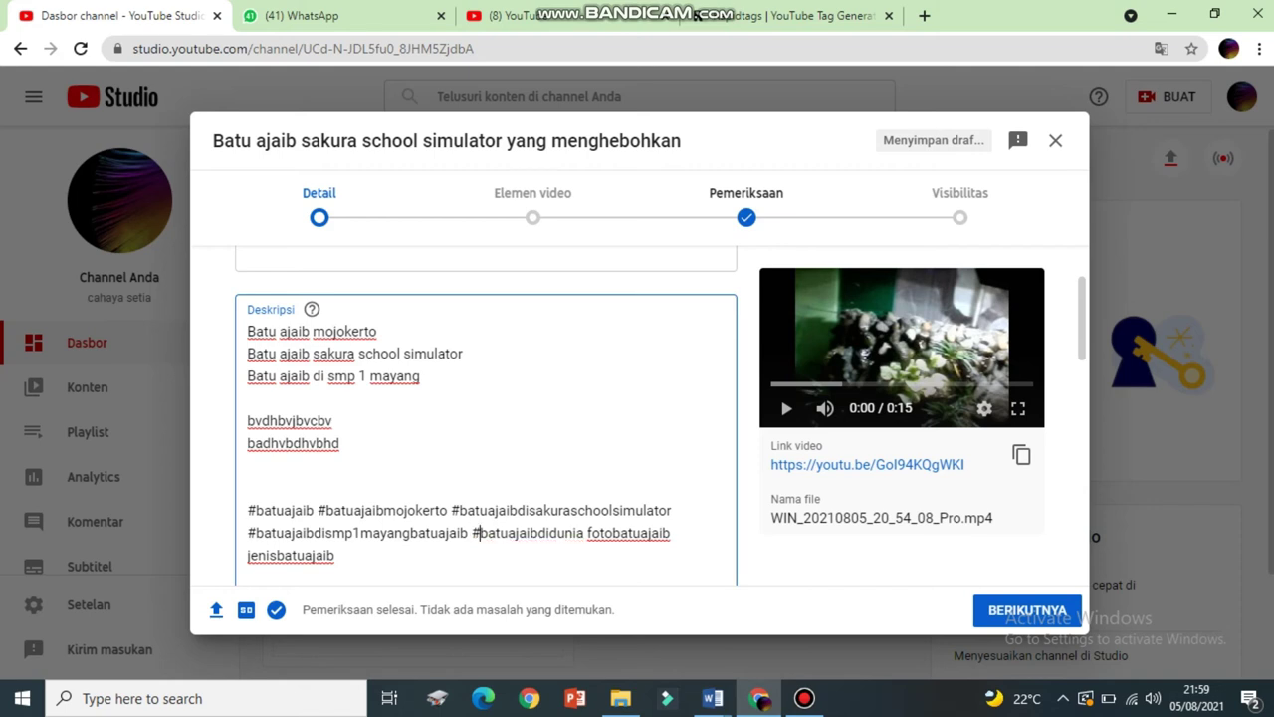
{"action": "left_click", "coordinate": [586, 532]}
{"action": "type", "text": "#"}
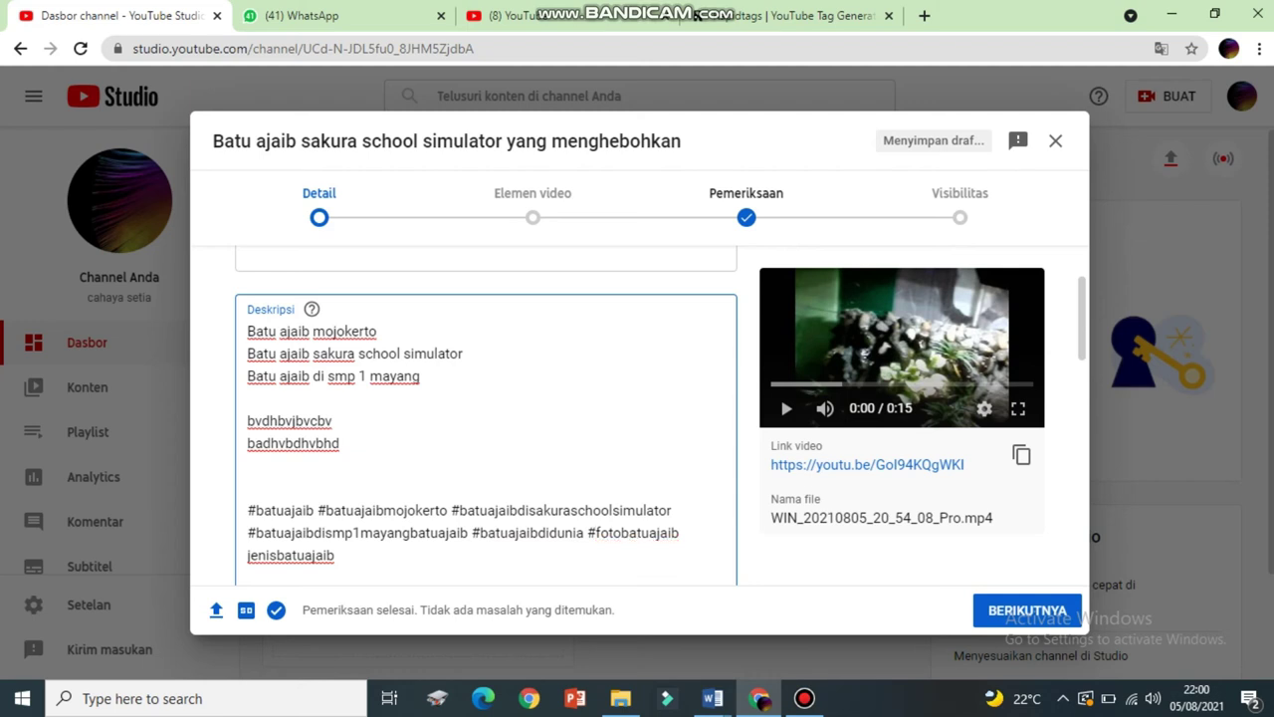
{"action": "left_click", "coordinate": [248, 331]}
{"action": "type", "text": "#"}
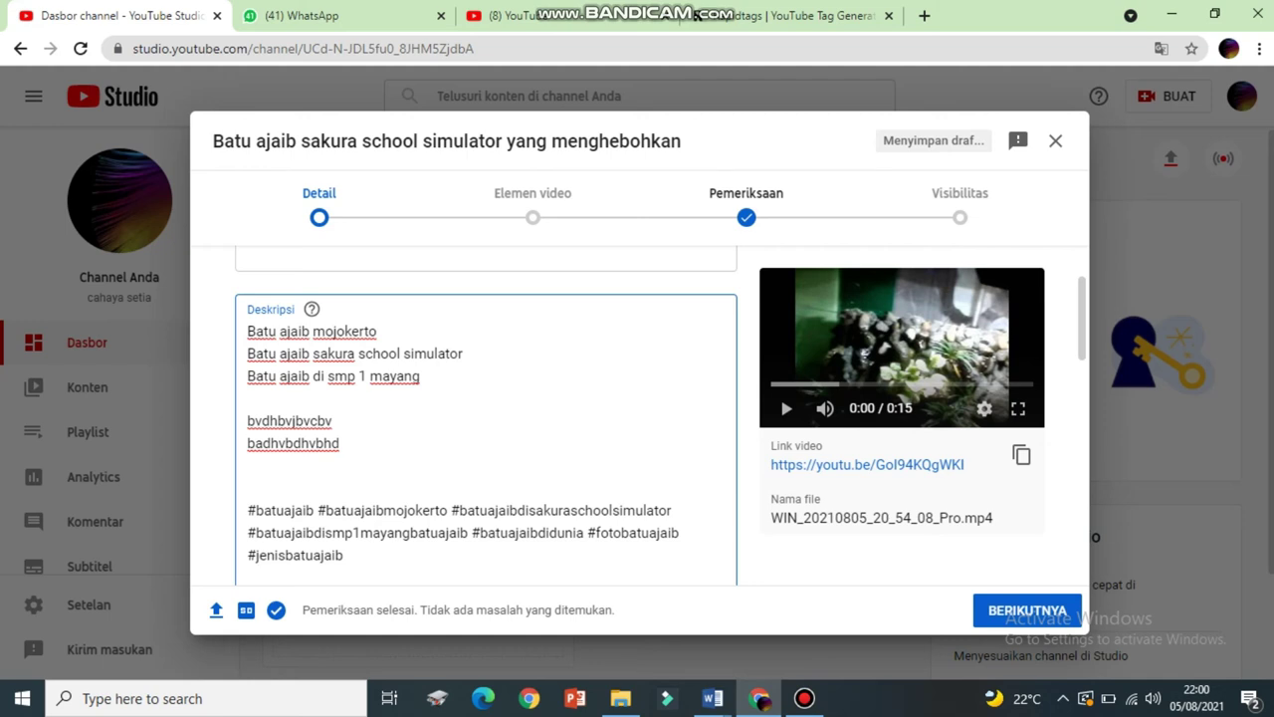
{"action": "left_click_drag", "start_coordinate": [247, 510], "coordinate": [672, 510]}
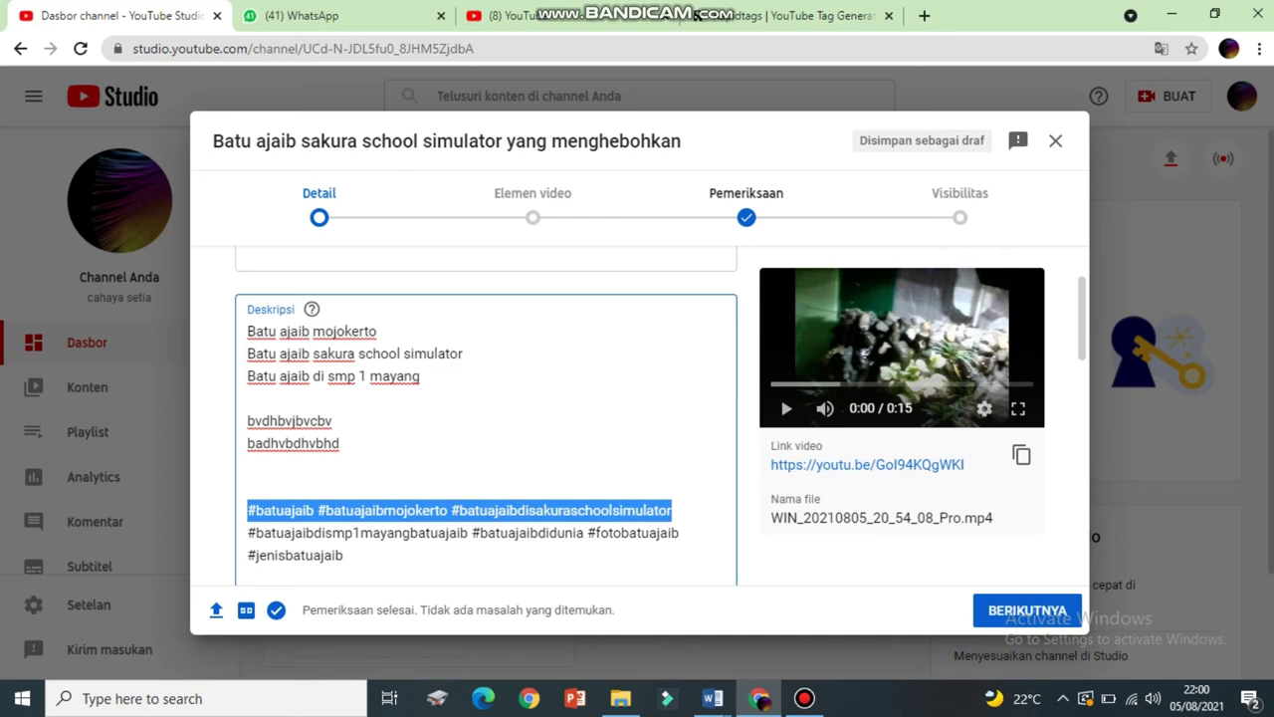
{"action": "left_click", "coordinate": [248, 330]}
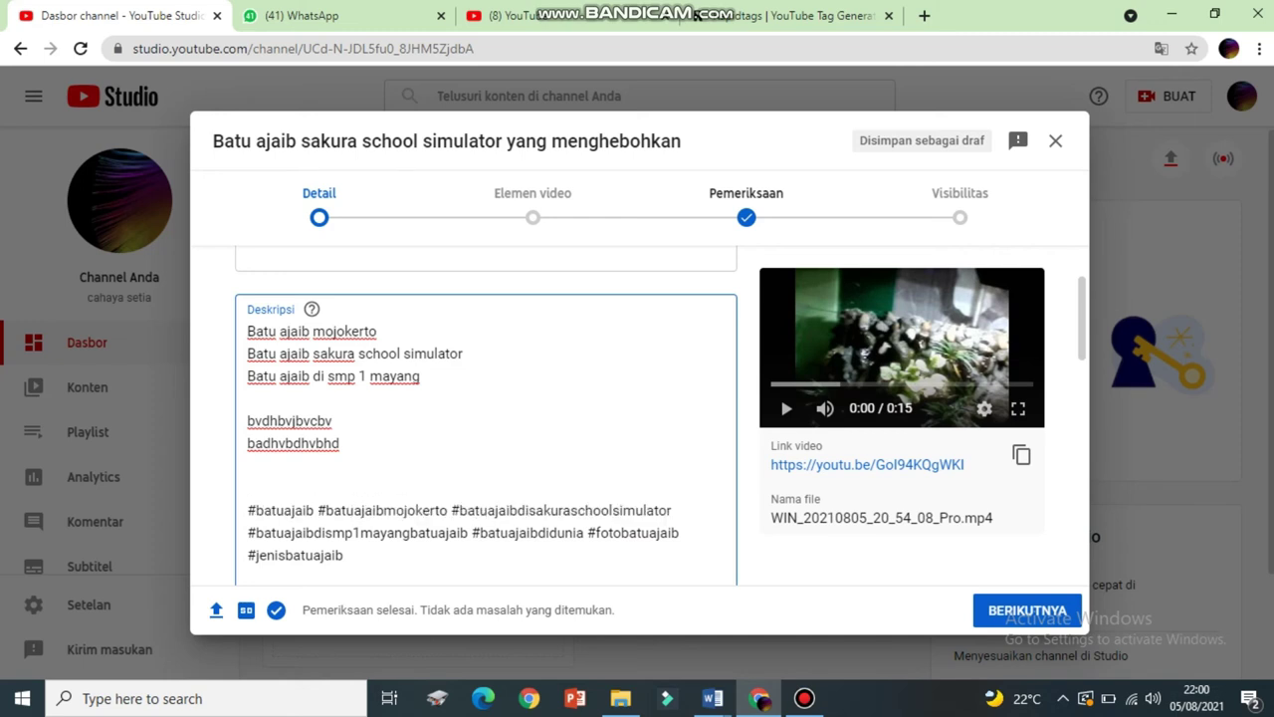
{"action": "left_click_drag", "start_coordinate": [248, 532], "coordinate": [344, 555]}
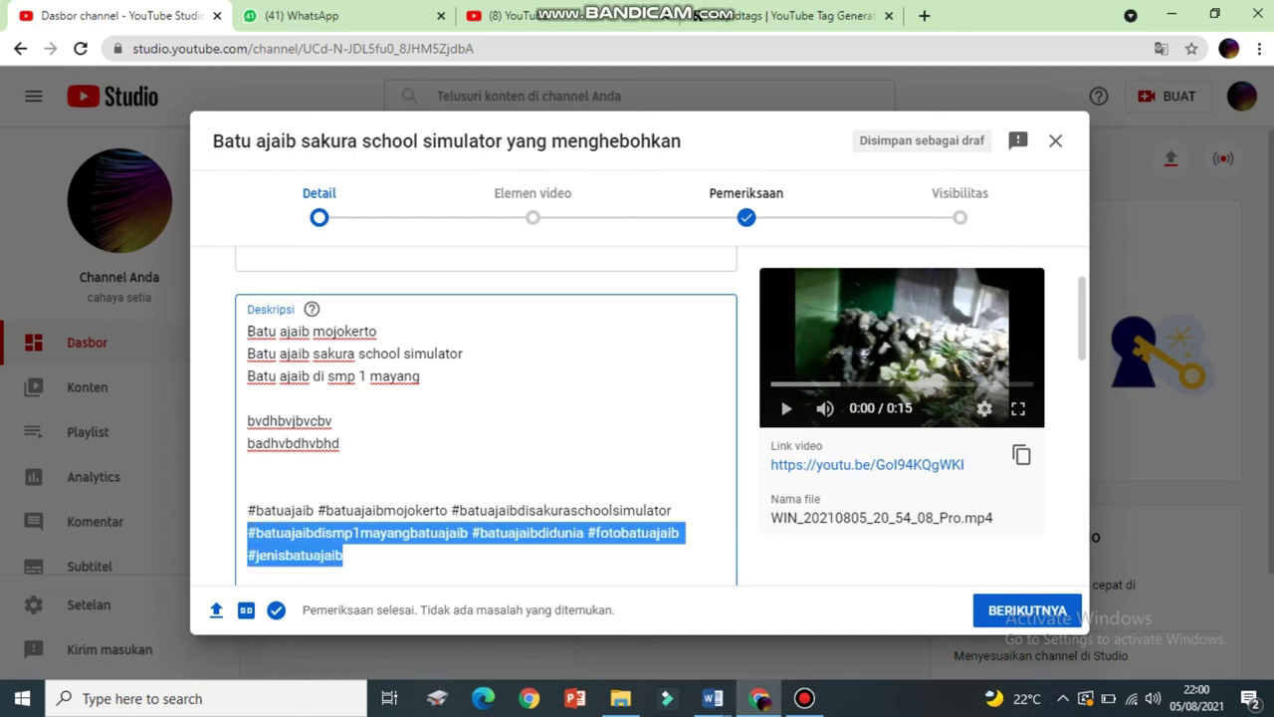
{"action": "left_click", "coordinate": [344, 554]}
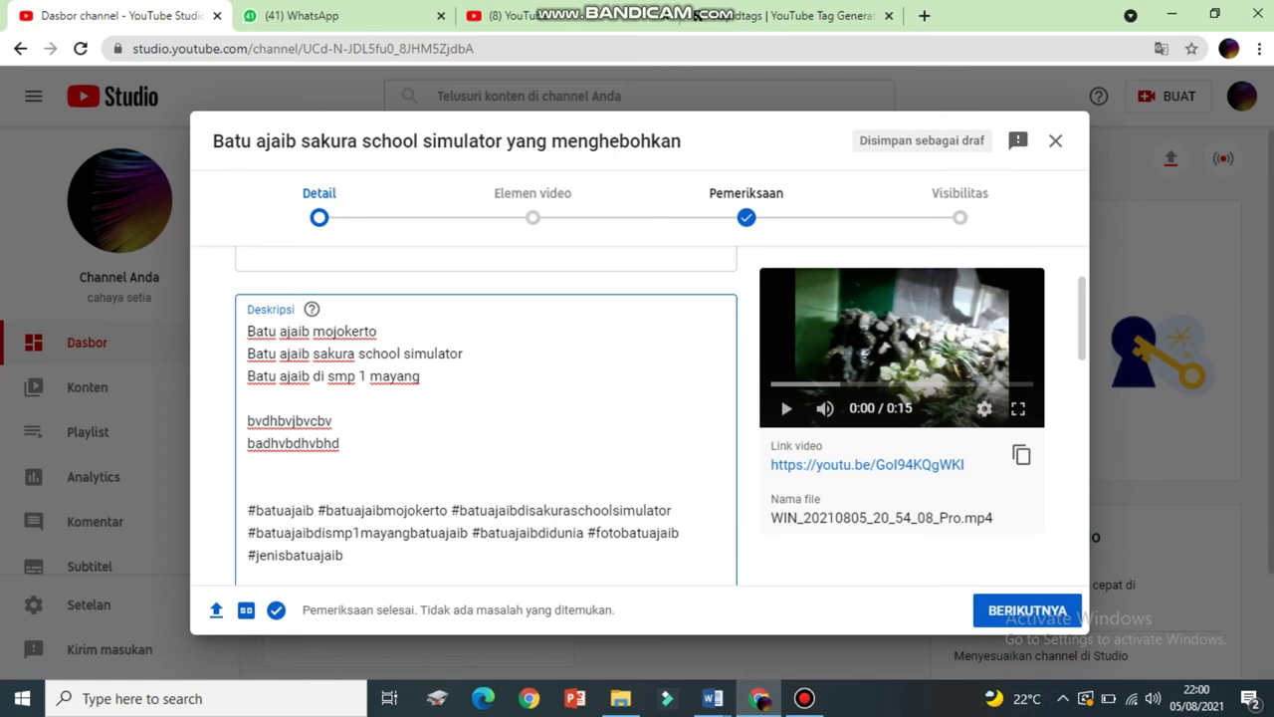
Copy "#batuajaibdisakuraschoolsimulator" and paste it at the end of the hashtag list, separated from "#jenisbatuajaib" by a space
{"action": "left_click_drag", "start_coordinate": [450, 509], "coordinate": [673, 510]}
{"action": "key", "text": "ctrl+c"}
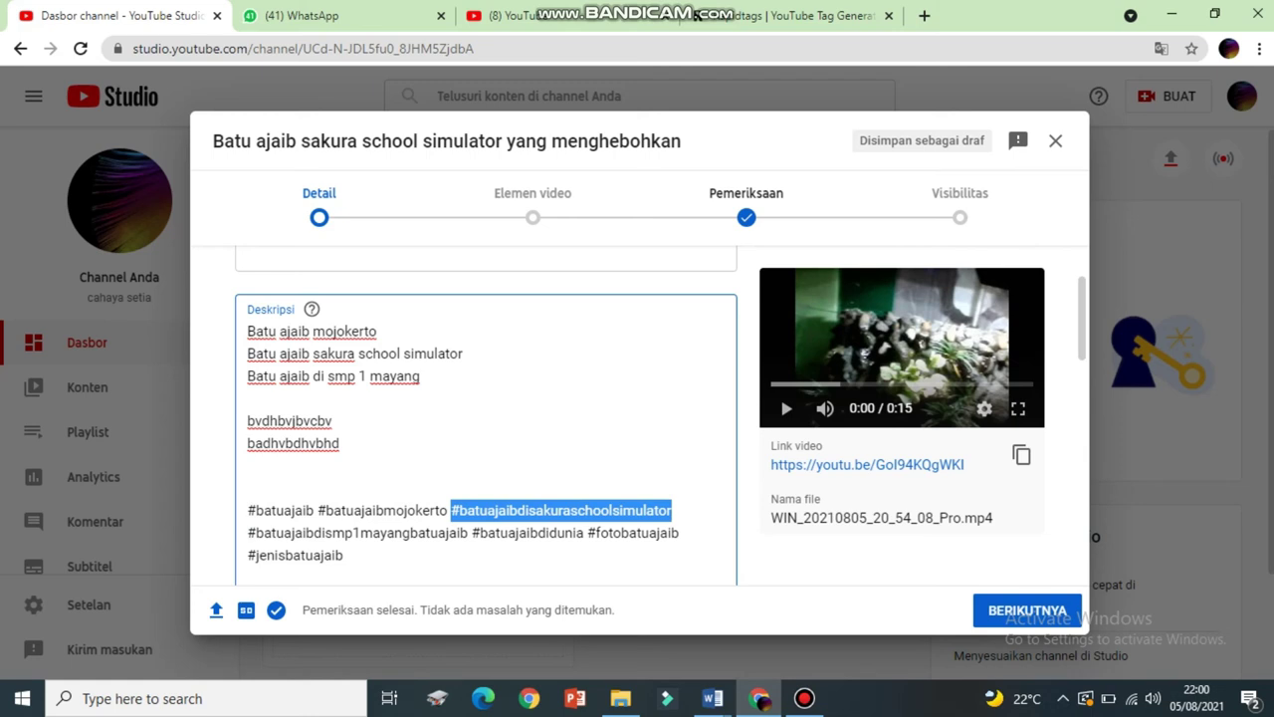
{"action": "left_click", "coordinate": [343, 554]}
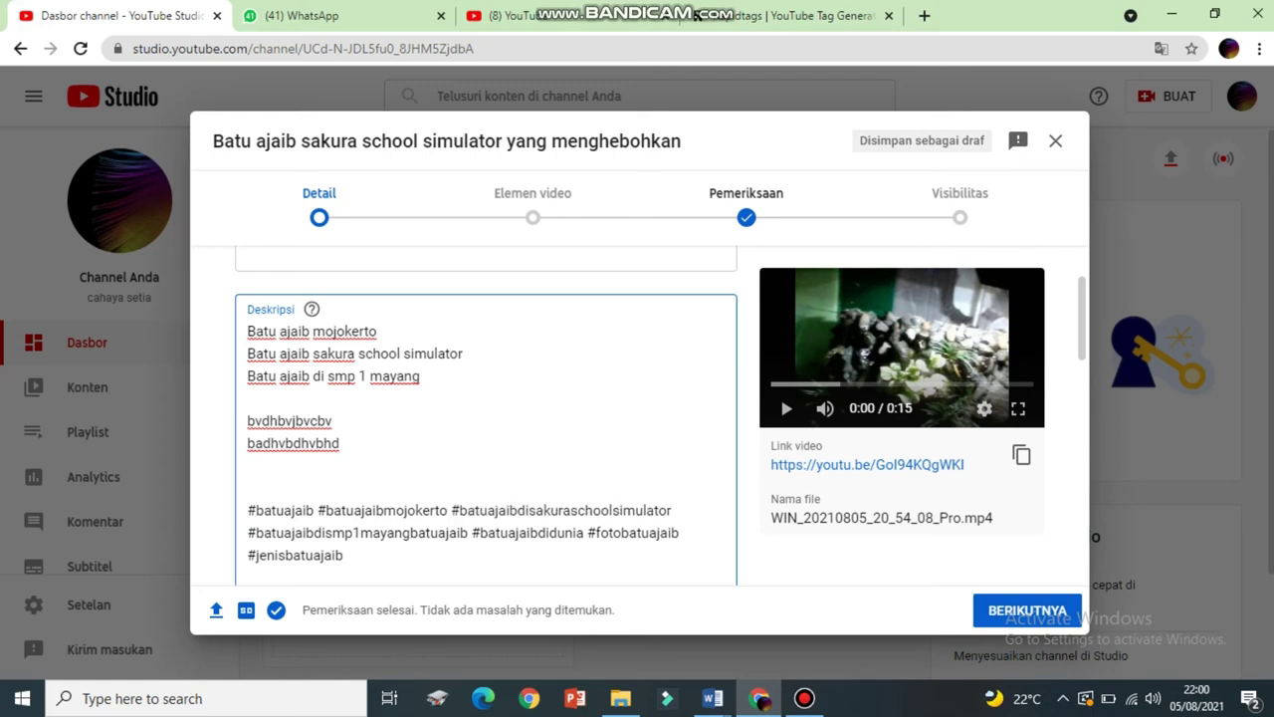
{"action": "key", "text": "ctrl+v"}
{"action": "left_click", "coordinate": [343, 554]}
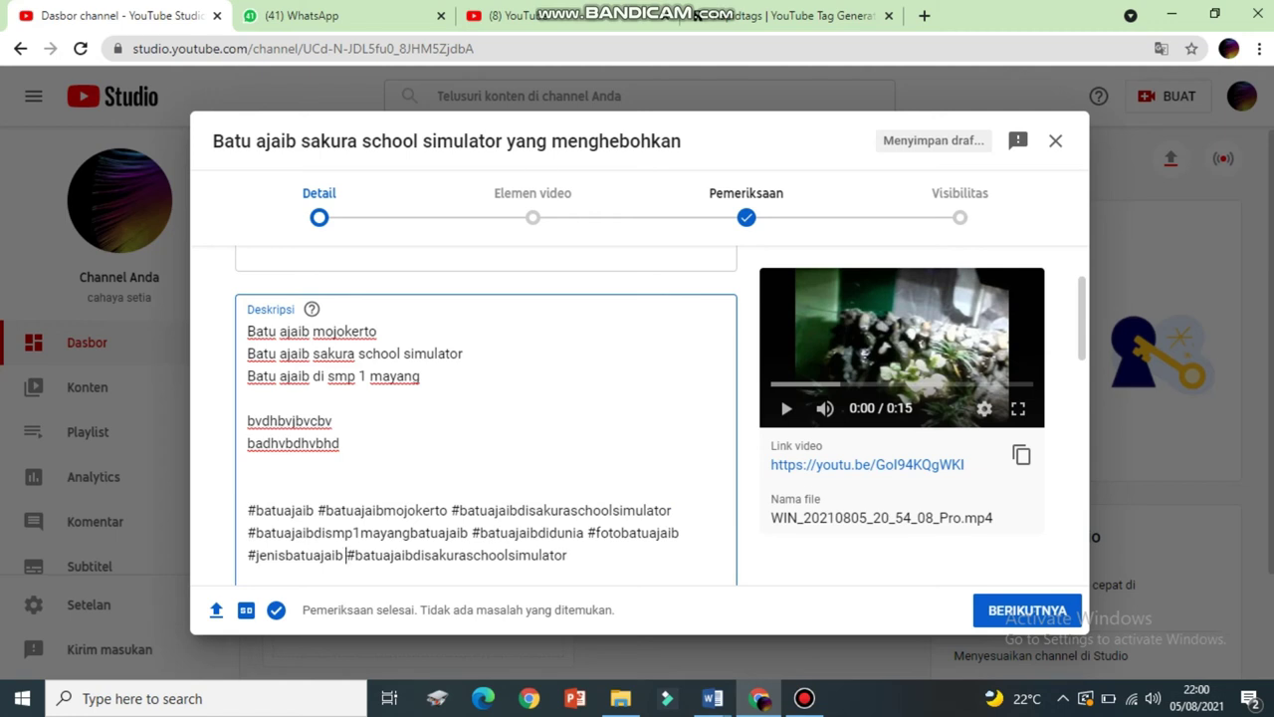
Move "#fotobatuajaib #jenisbatuajaib" to directly after "#batuajaibmojokerto" in the hashtag list
{"action": "left_click_drag", "start_coordinate": [588, 530], "coordinate": [345, 555]}
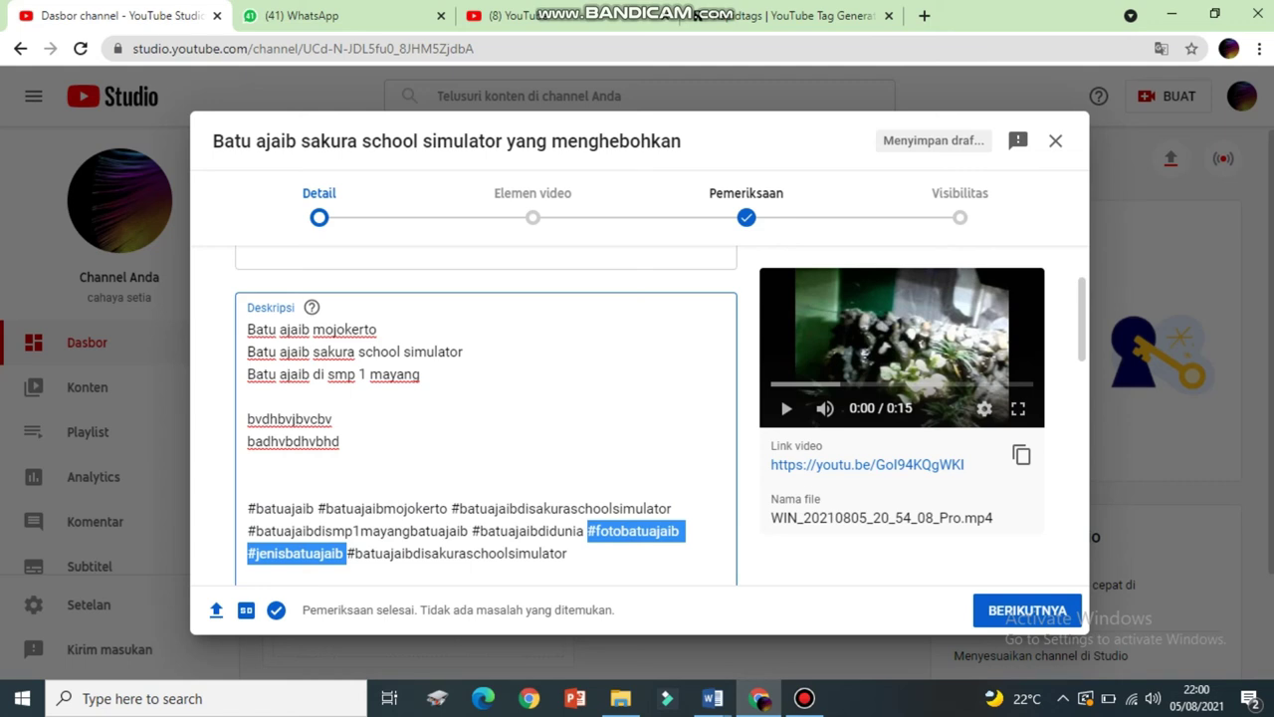
{"action": "key", "text": "BackSpace"}
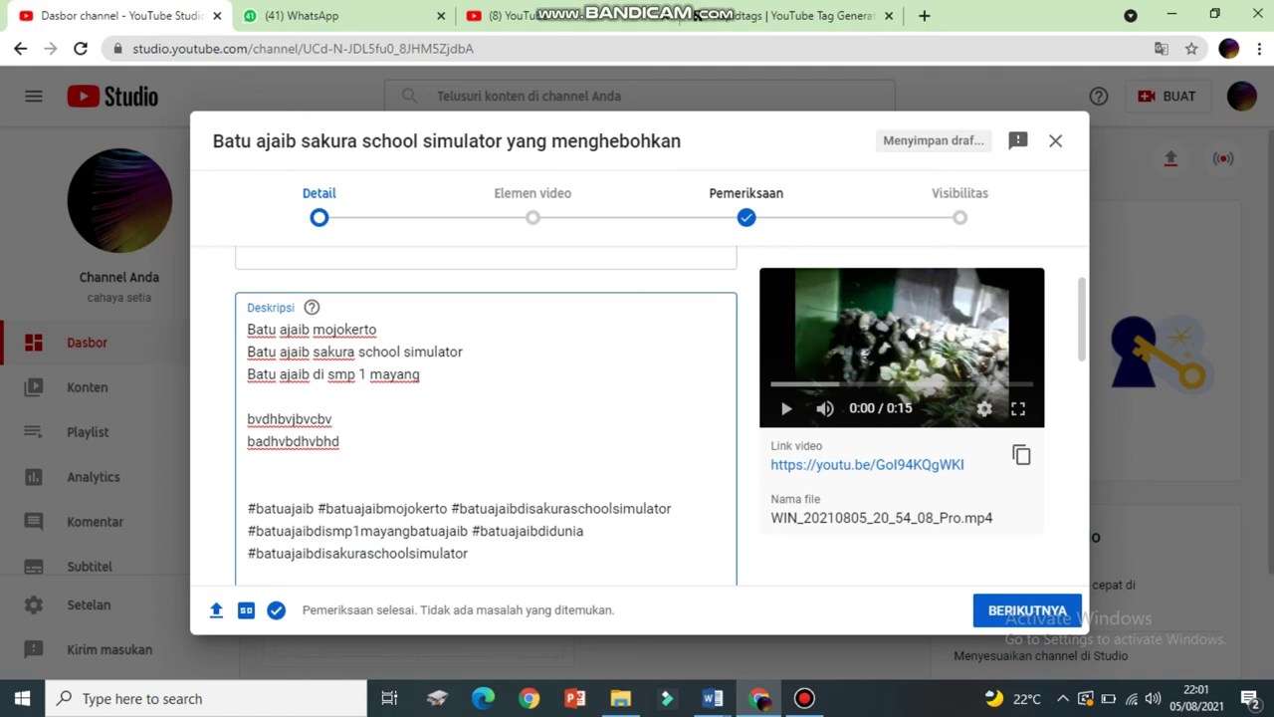
{"action": "key", "text": "ctrl+z"}
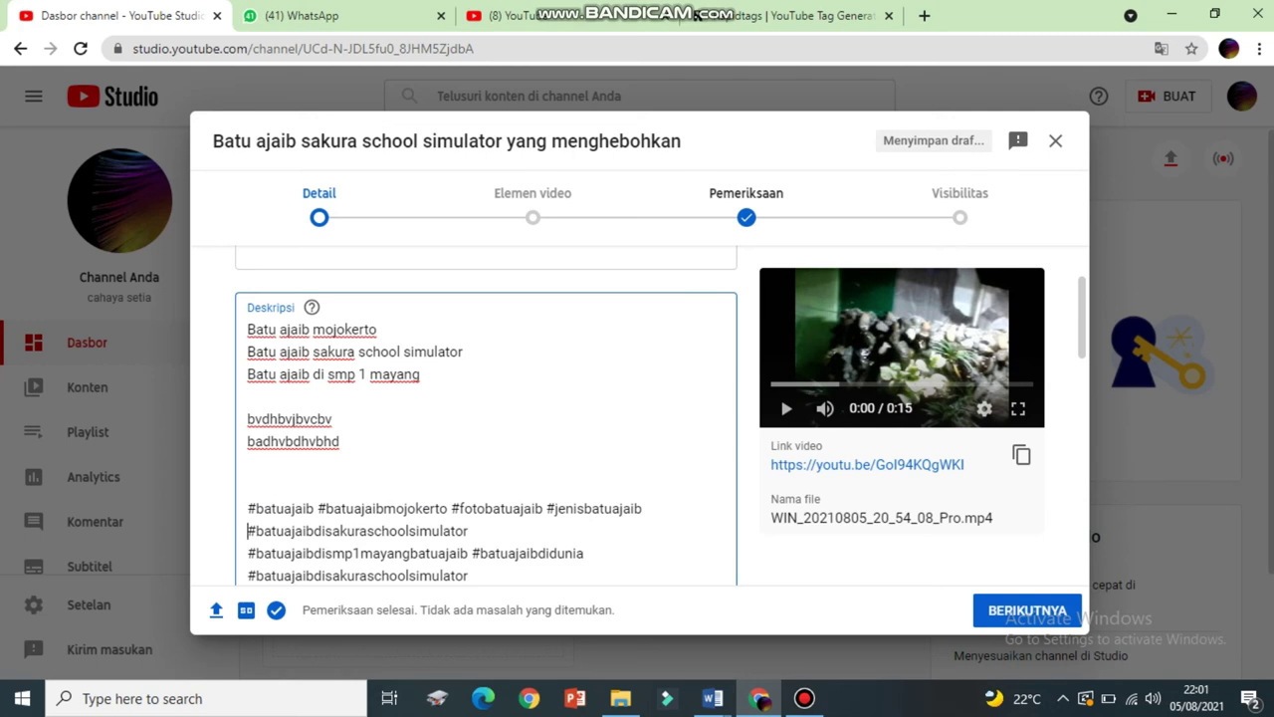
Highlight the first line of hashtags in the description and review the thumbnail, playlist and audience settings
{"action": "left_click_drag", "start_coordinate": [646, 508], "coordinate": [247, 508]}
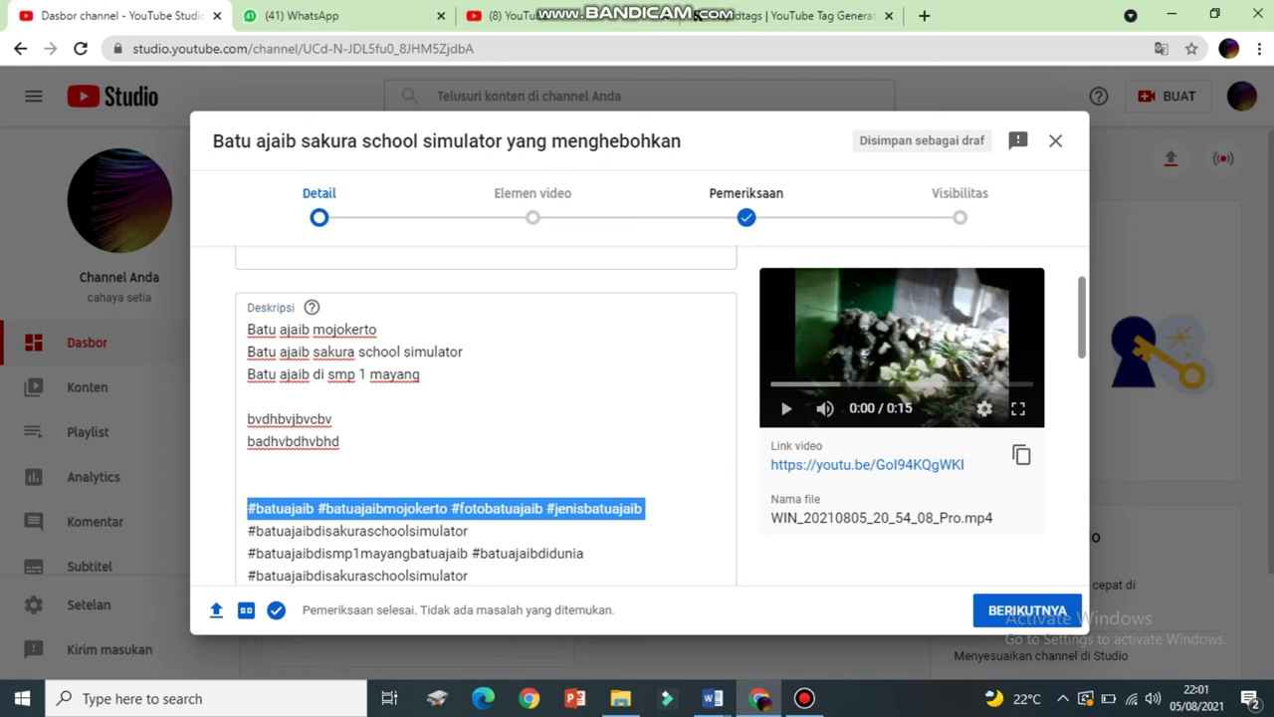
{"action": "scroll", "coordinate": [486, 418], "scroll_direction": "down", "scroll_amount": 2}
{"action": "scroll", "coordinate": [486, 418], "scroll_direction": "down", "scroll_amount": 1}
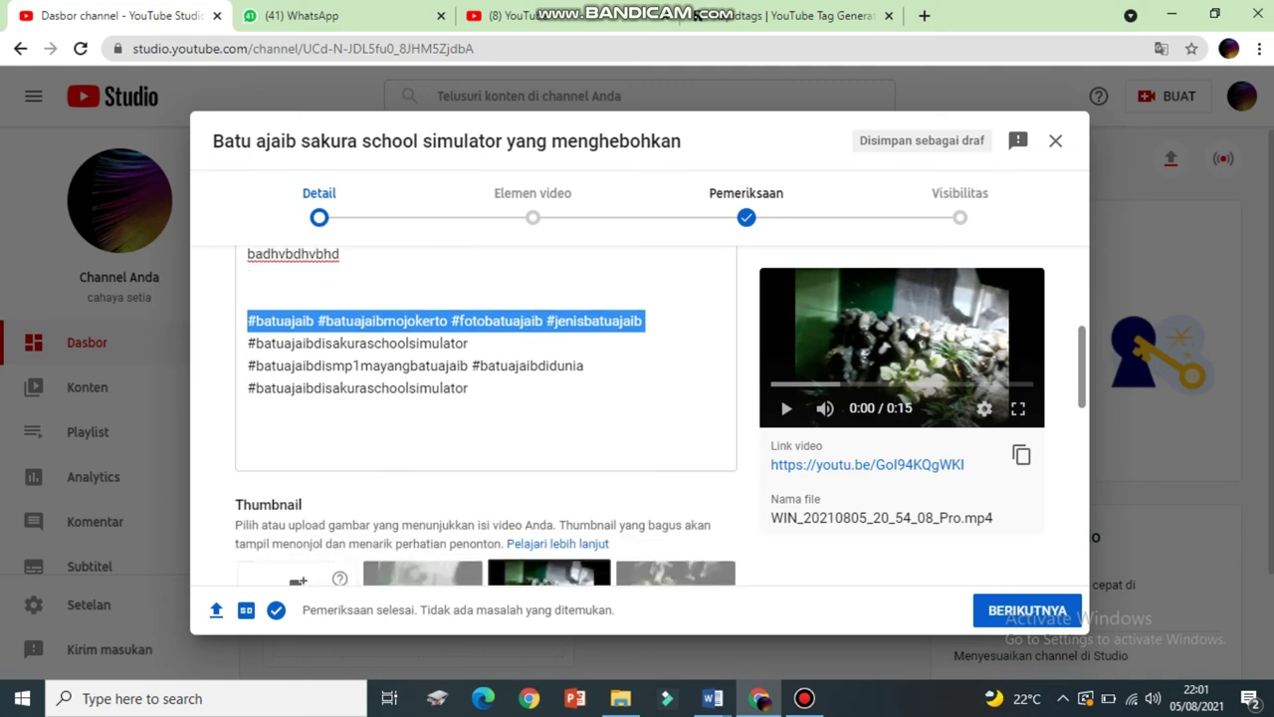
{"action": "scroll", "coordinate": [486, 418], "scroll_direction": "up", "scroll_amount": 1}
{"action": "scroll", "coordinate": [486, 418], "scroll_direction": "down", "scroll_amount": 1}
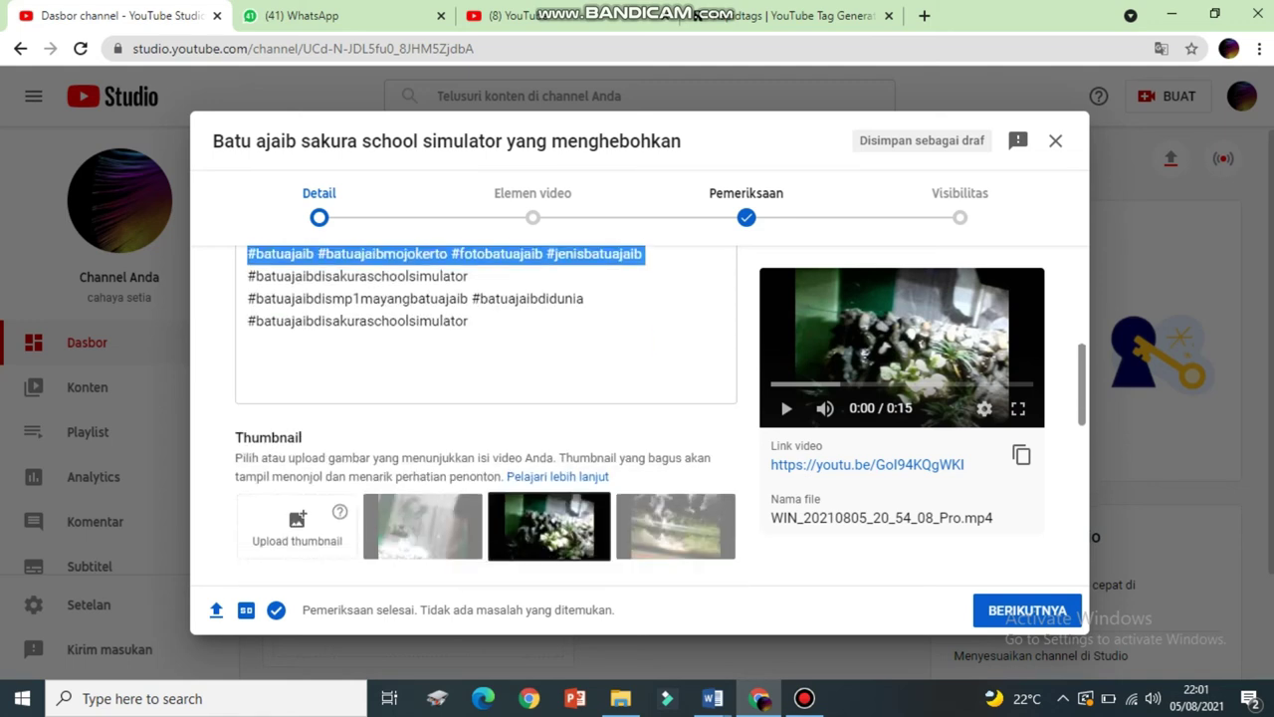
{"action": "scroll", "coordinate": [486, 418], "scroll_direction": "down", "scroll_amount": 3}
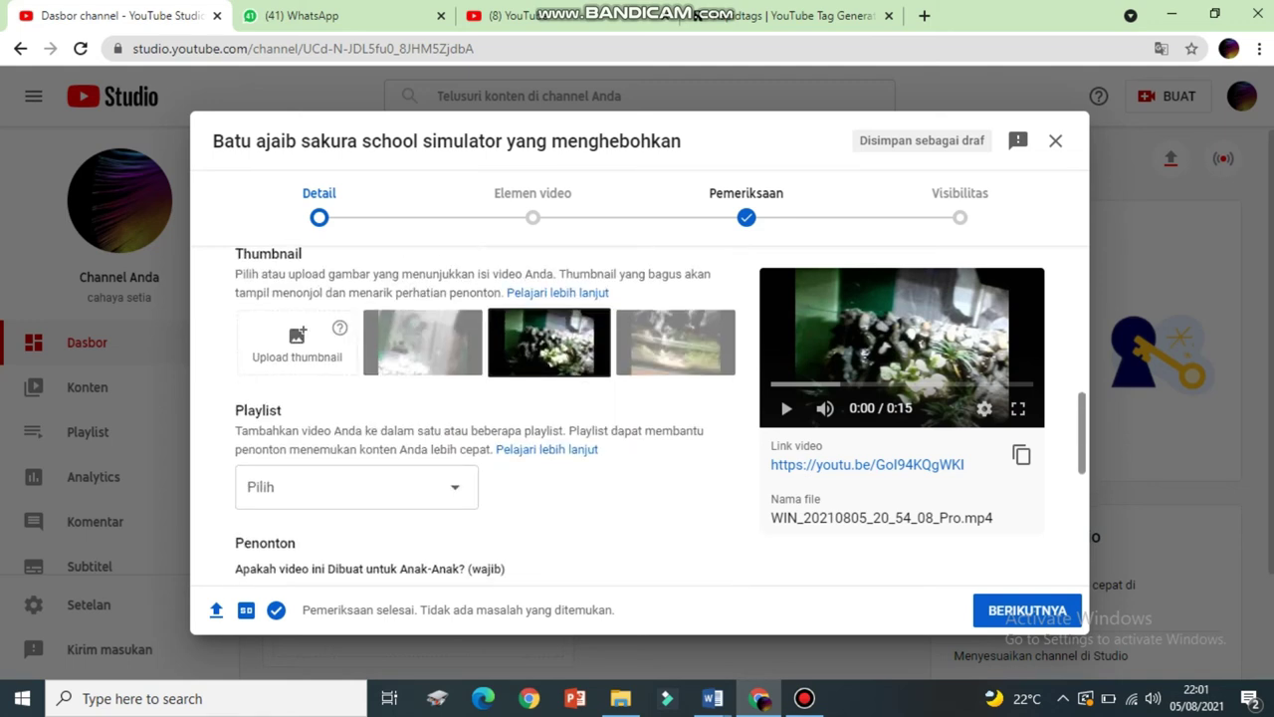
{"action": "scroll", "coordinate": [486, 418], "scroll_direction": "down", "scroll_amount": 4}
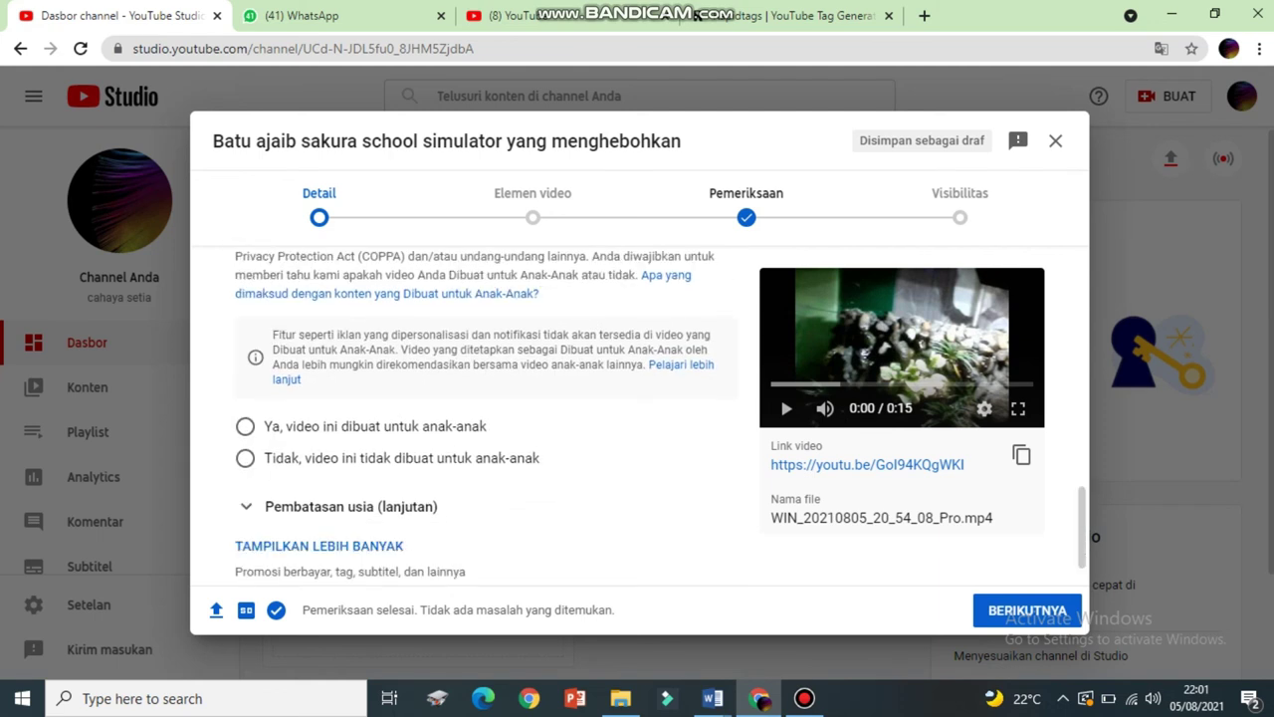
Expand the video's additional settings and place the cursor in the empty Tag field
{"action": "left_click", "coordinate": [365, 546]}
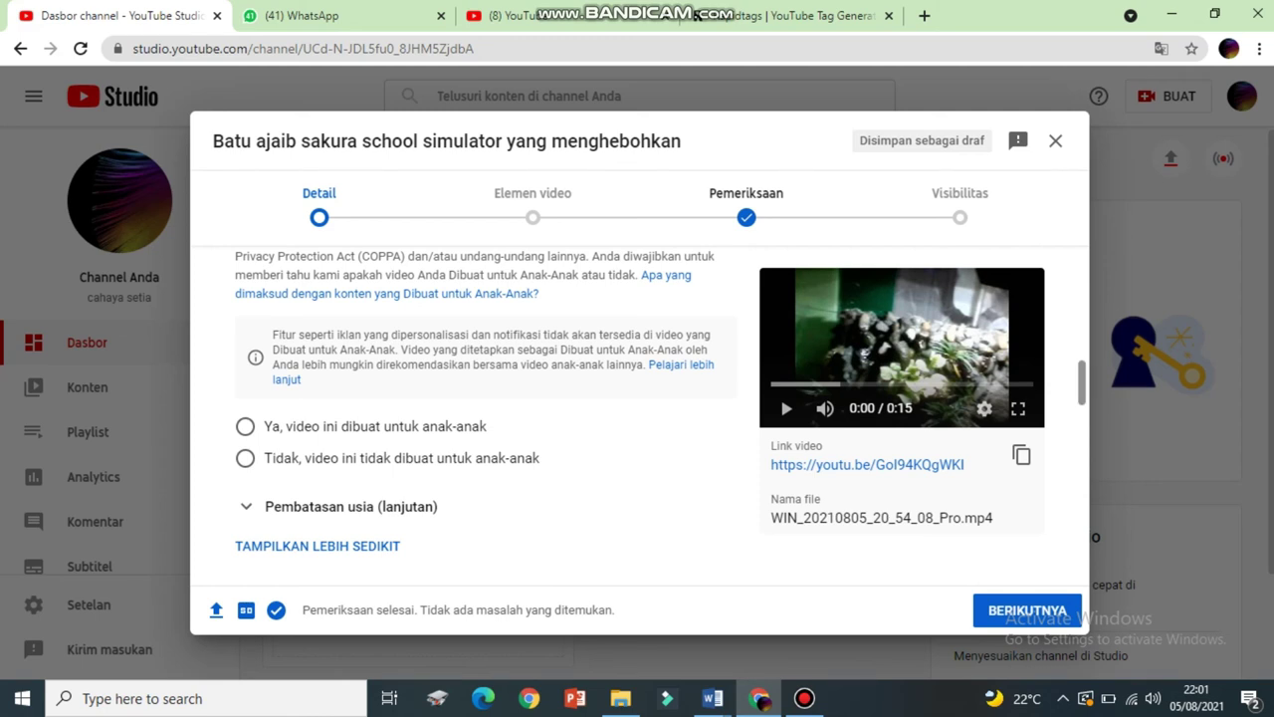
{"action": "scroll", "coordinate": [486, 419], "scroll_direction": "down", "scroll_amount": 4}
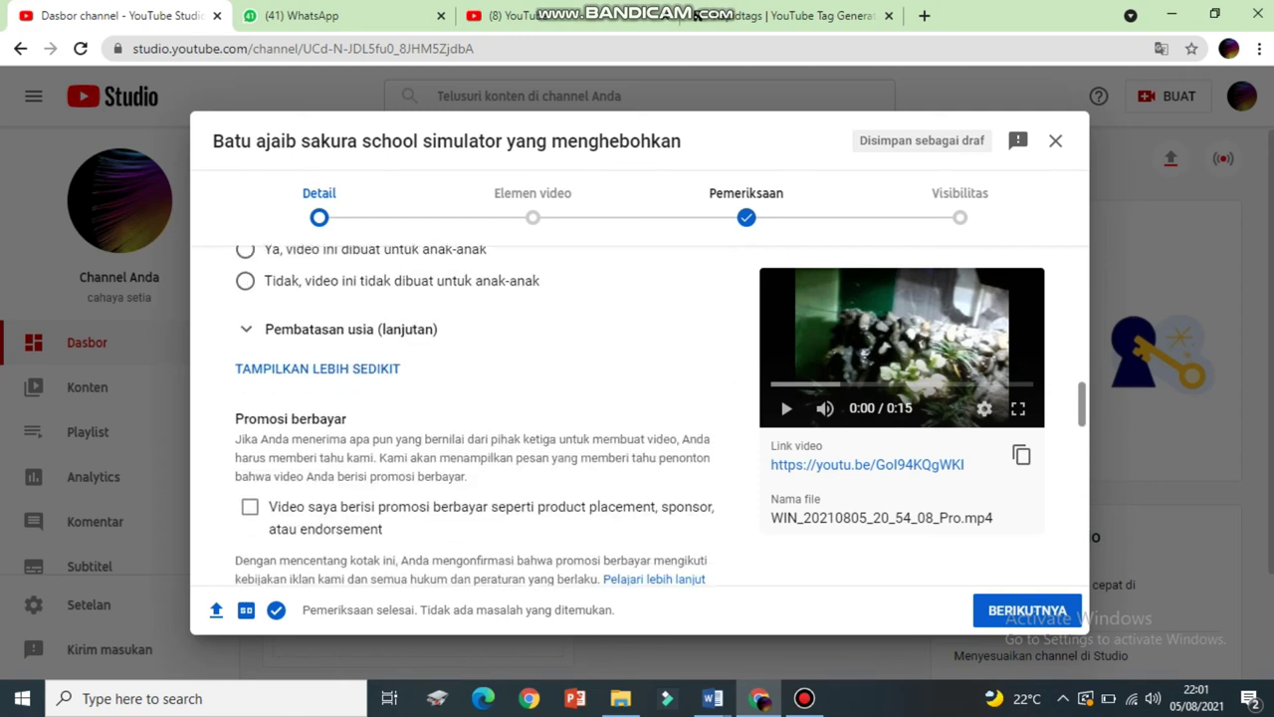
{"action": "scroll", "coordinate": [486, 419], "scroll_direction": "down", "scroll_amount": 3}
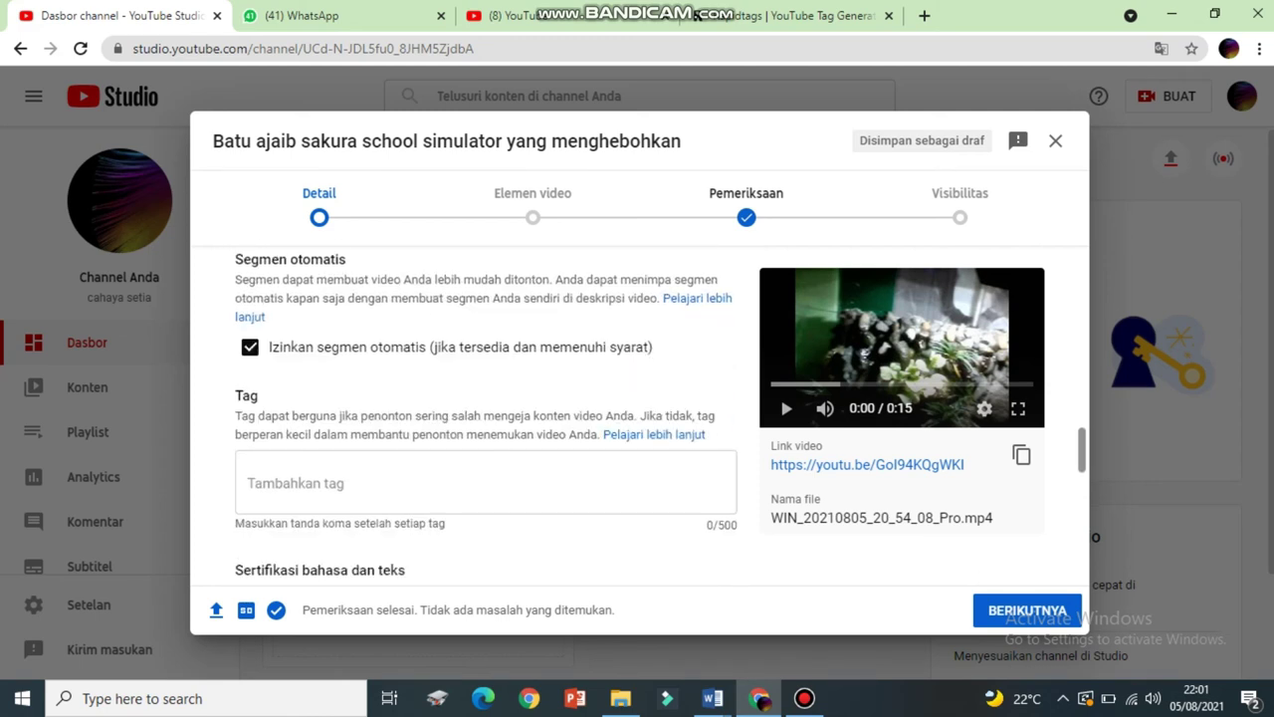
{"action": "left_click", "coordinate": [247, 468]}
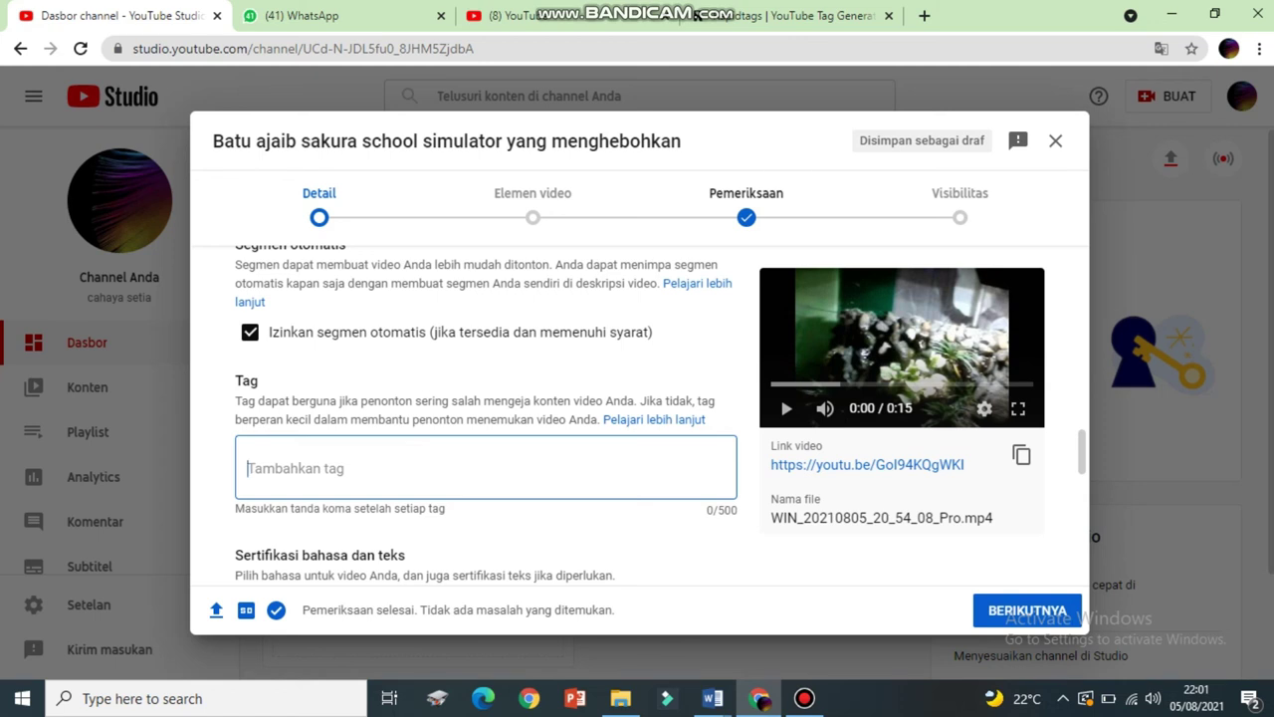
Look through the remaining additional settings, including Shorts sampling and category, and return to the title and description
{"action": "scroll", "coordinate": [661, 416], "scroll_direction": "down", "scroll_amount": 4}
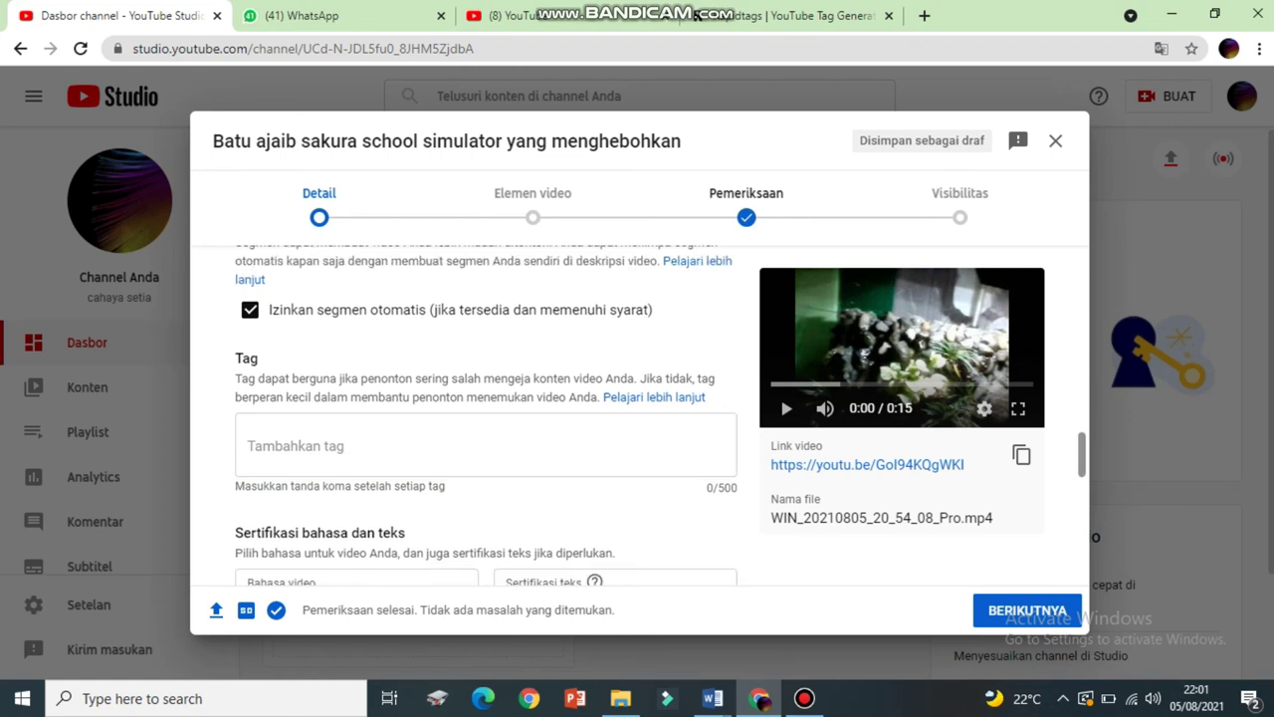
{"action": "scroll", "coordinate": [661, 415], "scroll_direction": "down", "scroll_amount": 3}
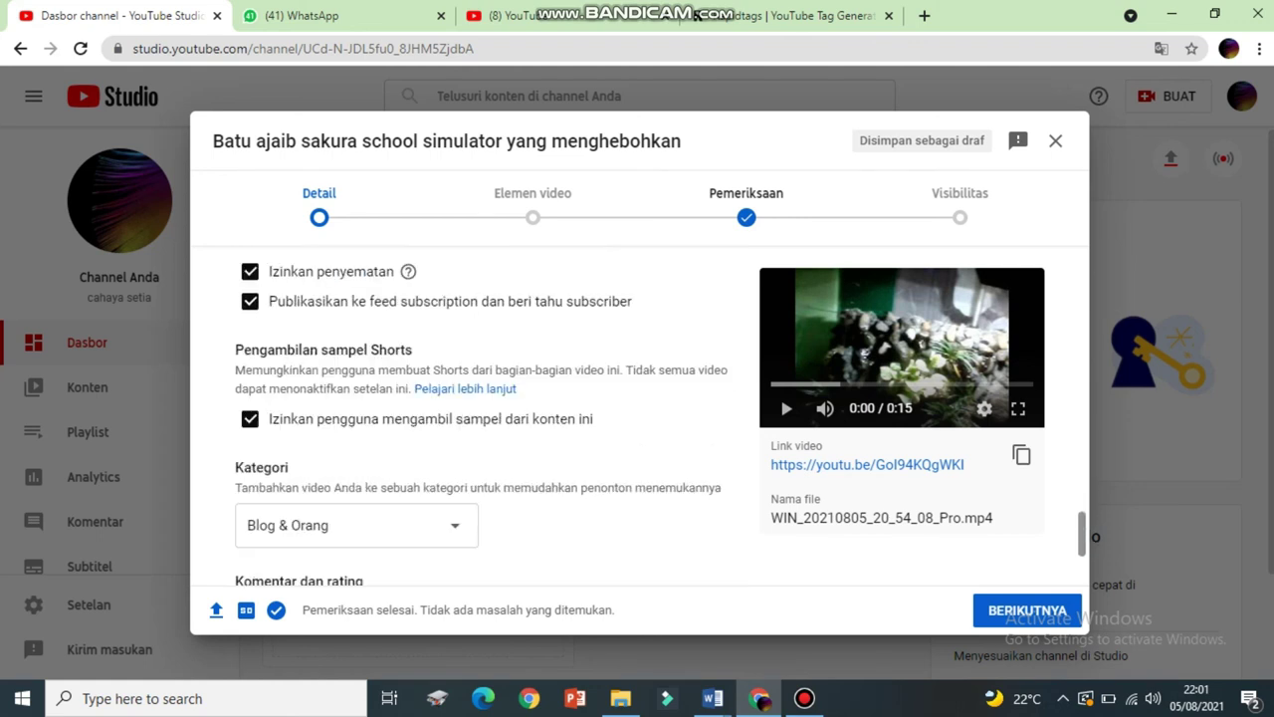
{"action": "scroll", "coordinate": [661, 415], "scroll_direction": "down", "scroll_amount": 2}
{"action": "scroll", "coordinate": [661, 415], "scroll_direction": "up", "scroll_amount": 15}
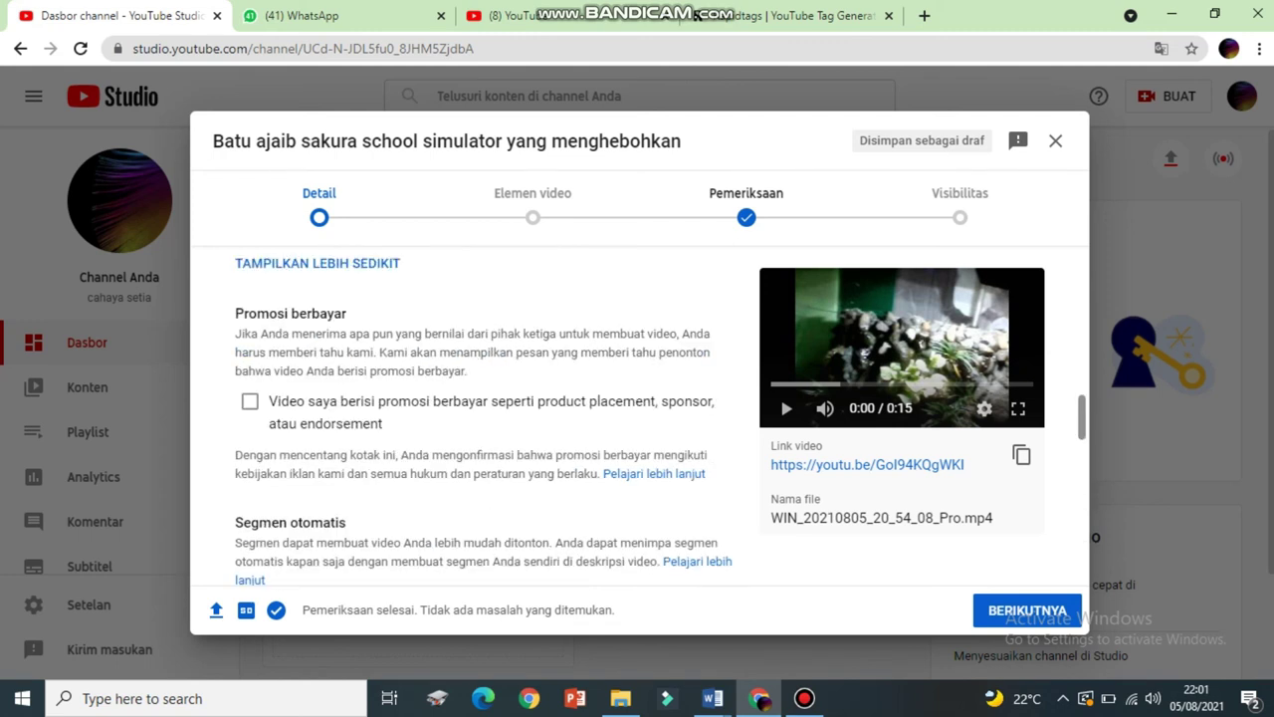
{"action": "scroll", "coordinate": [661, 415], "scroll_direction": "up", "scroll_amount": 3}
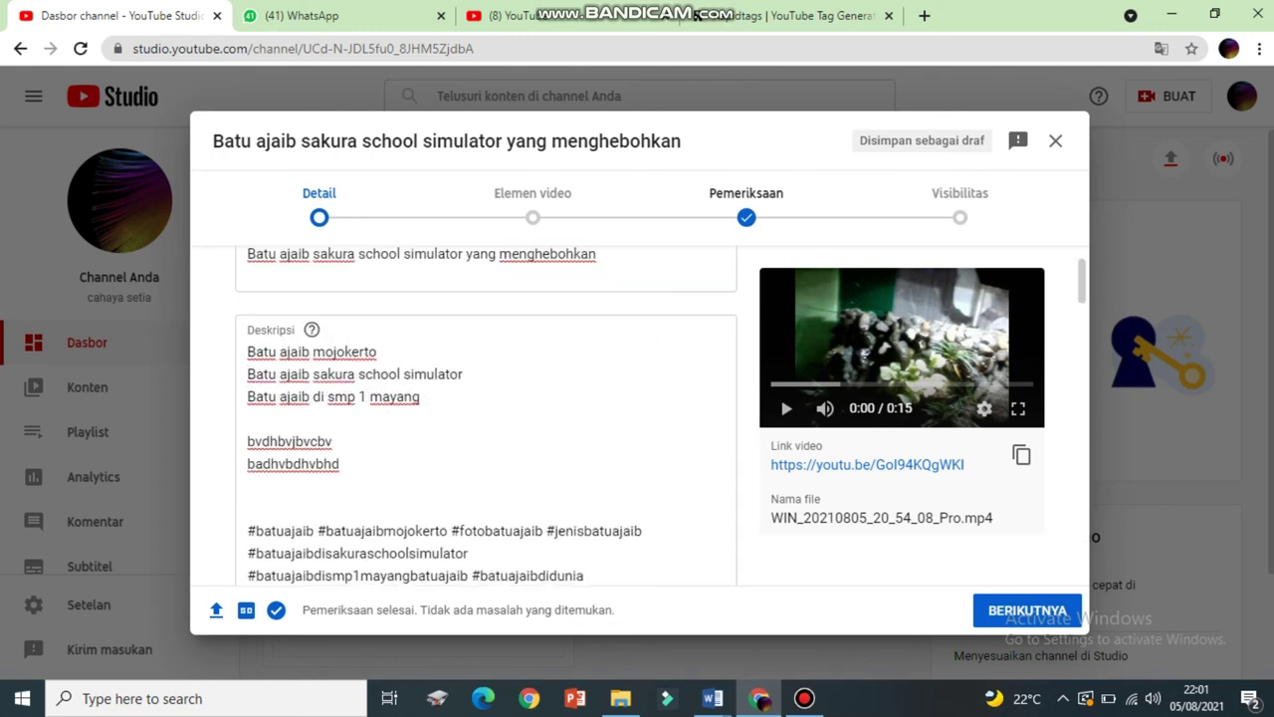
{"action": "scroll", "coordinate": [661, 415], "scroll_direction": "up", "scroll_amount": 2}
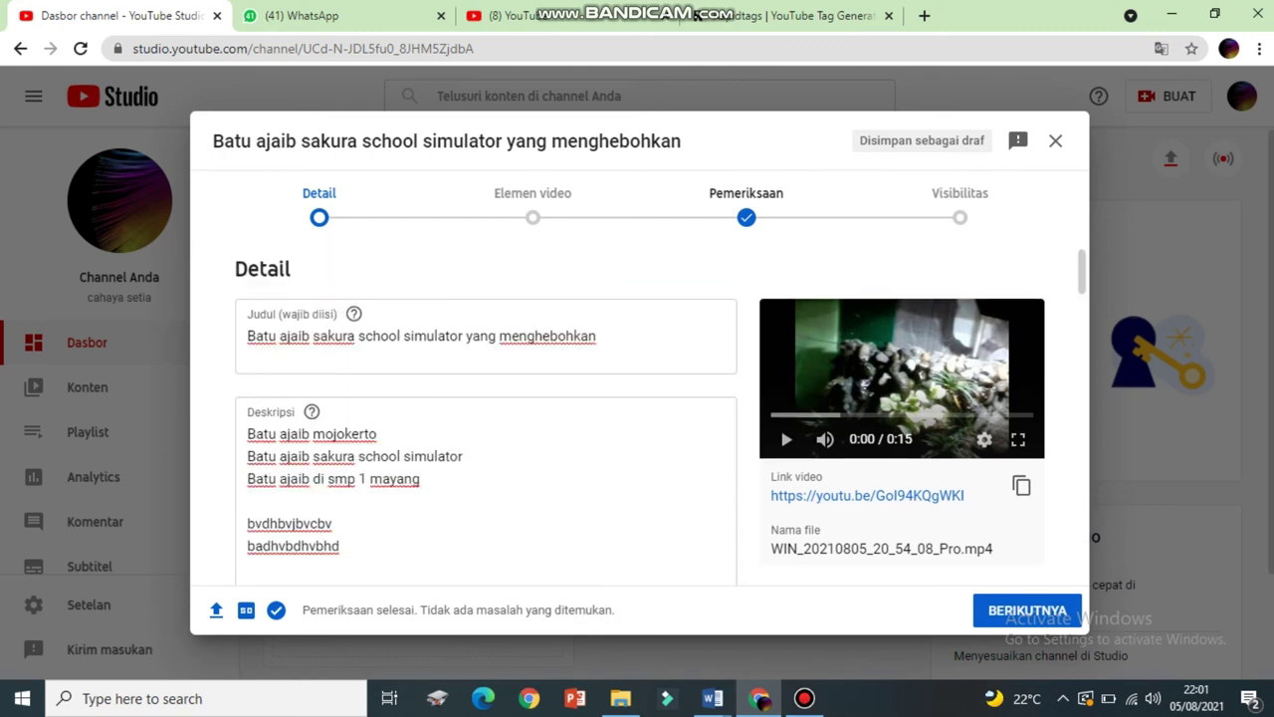
{"action": "left_click", "coordinate": [532, 207]}
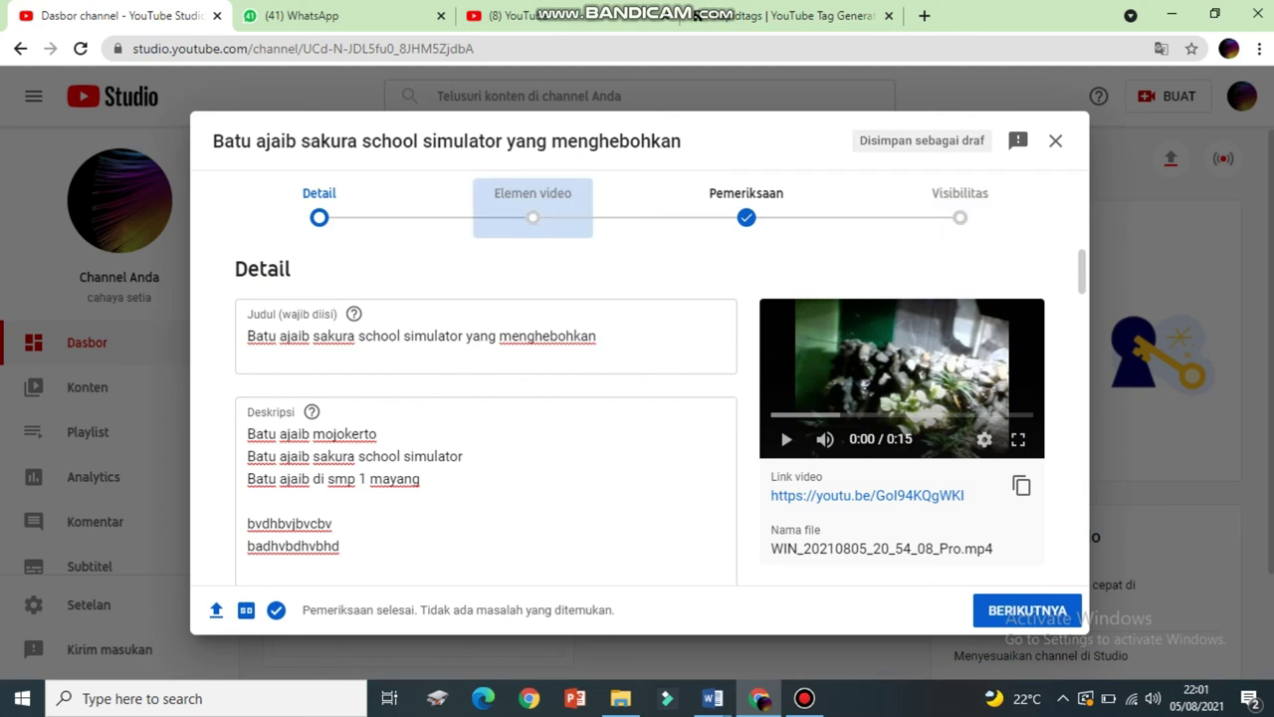
{"action": "key", "text": "Tab"}
{"action": "key", "text": "Tab"}
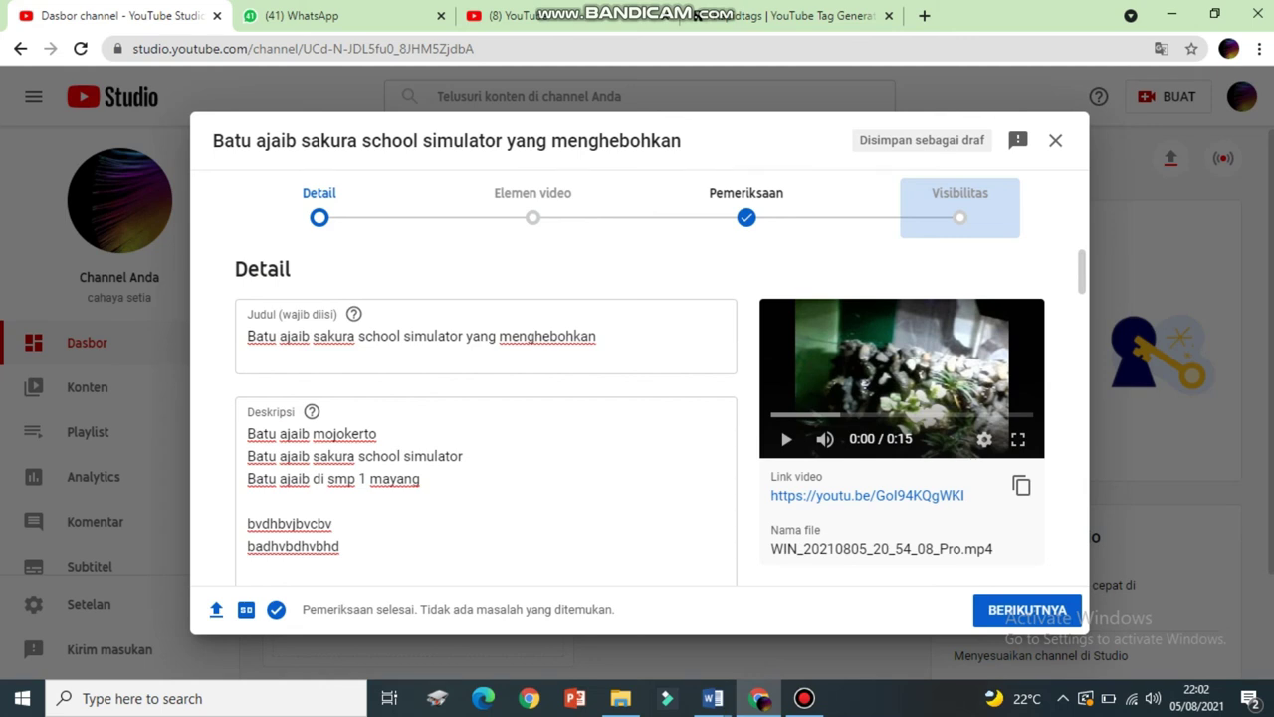
{"action": "key", "text": "Tab"}
{"action": "left_click", "coordinate": [804, 698]}
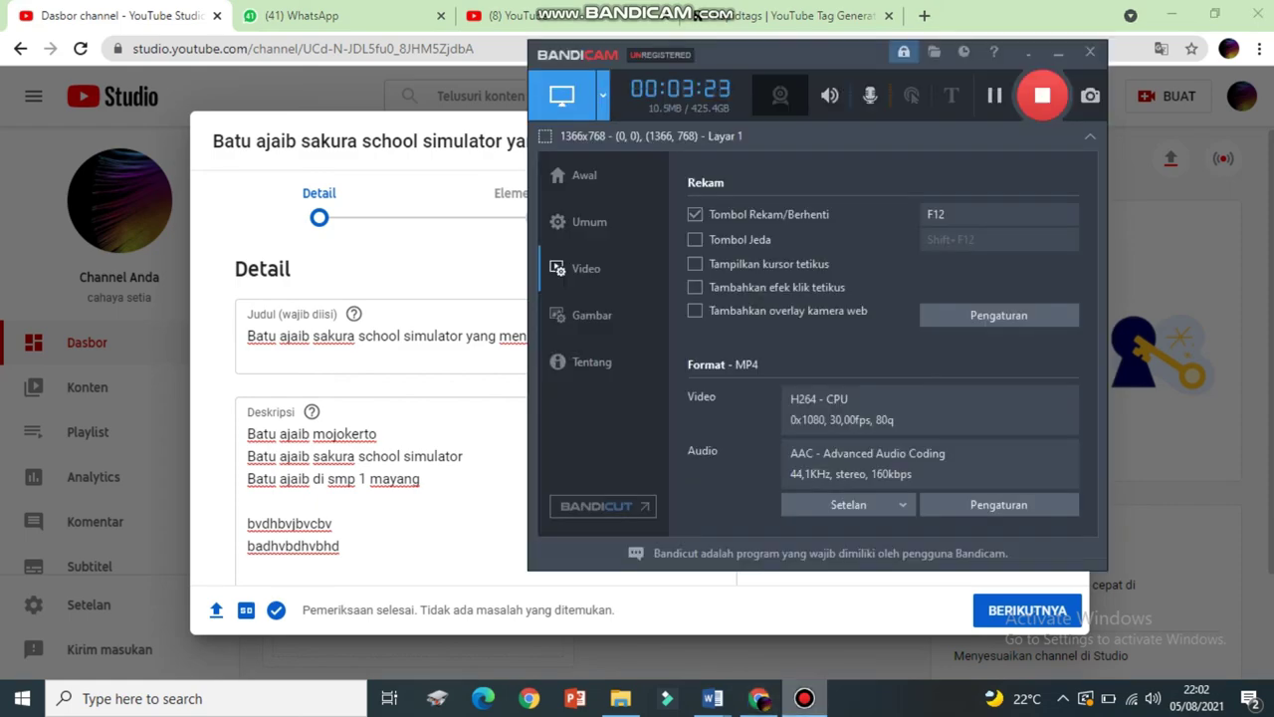